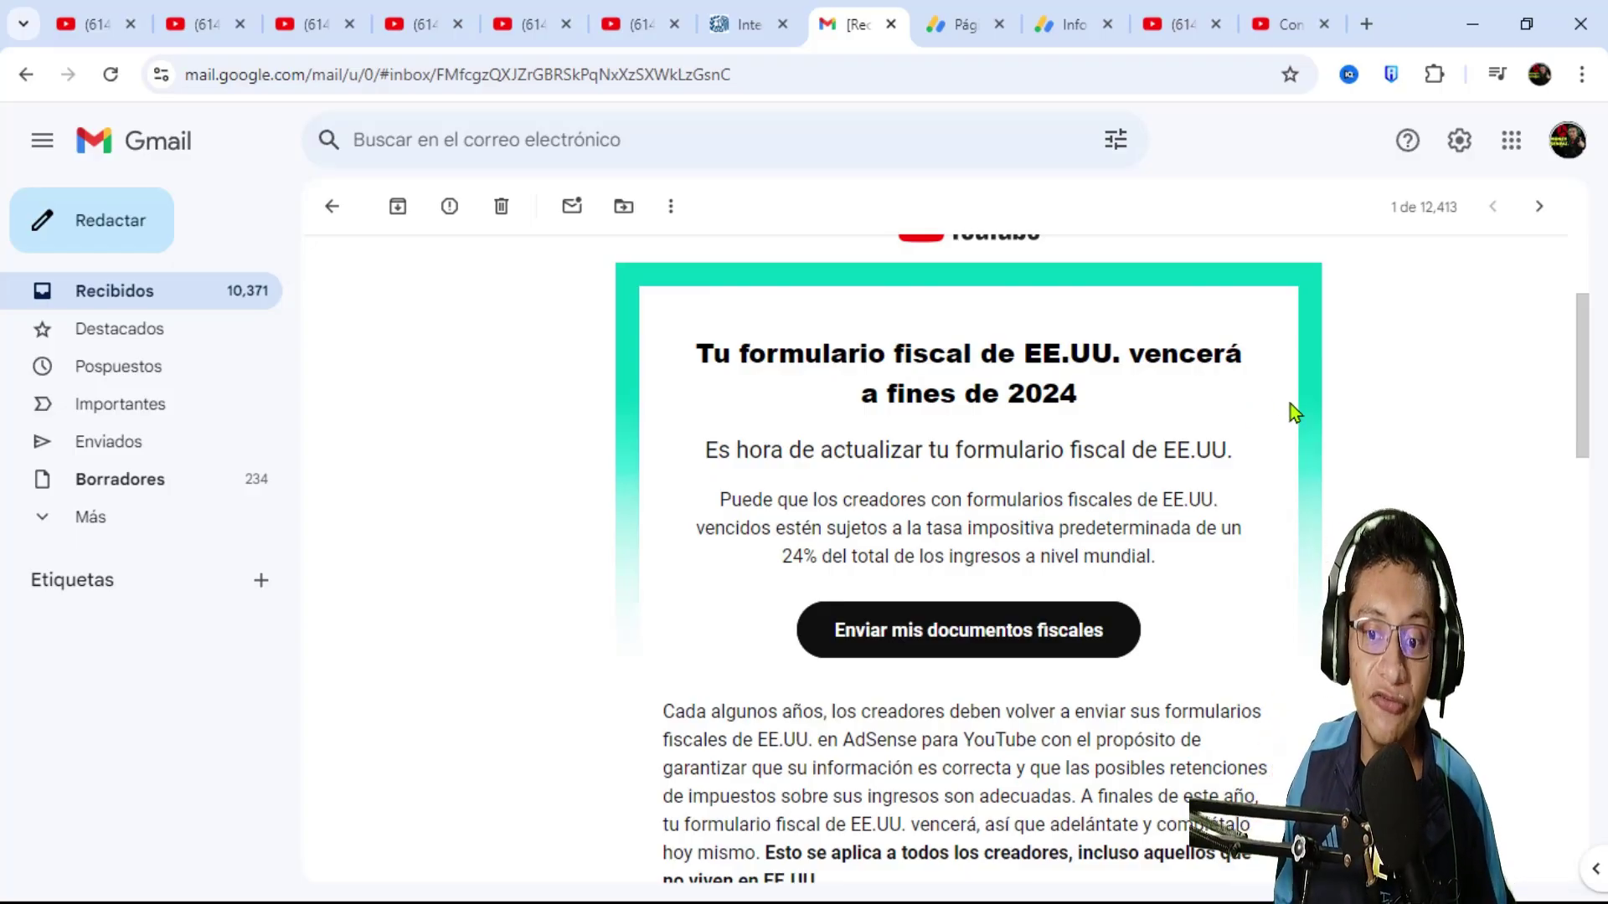
- View the Spanish IRS home page and the YouTube tutorial on filling in the W-8BEN form for AdSense
{"action": "left_click", "coordinate": [736, 12]}
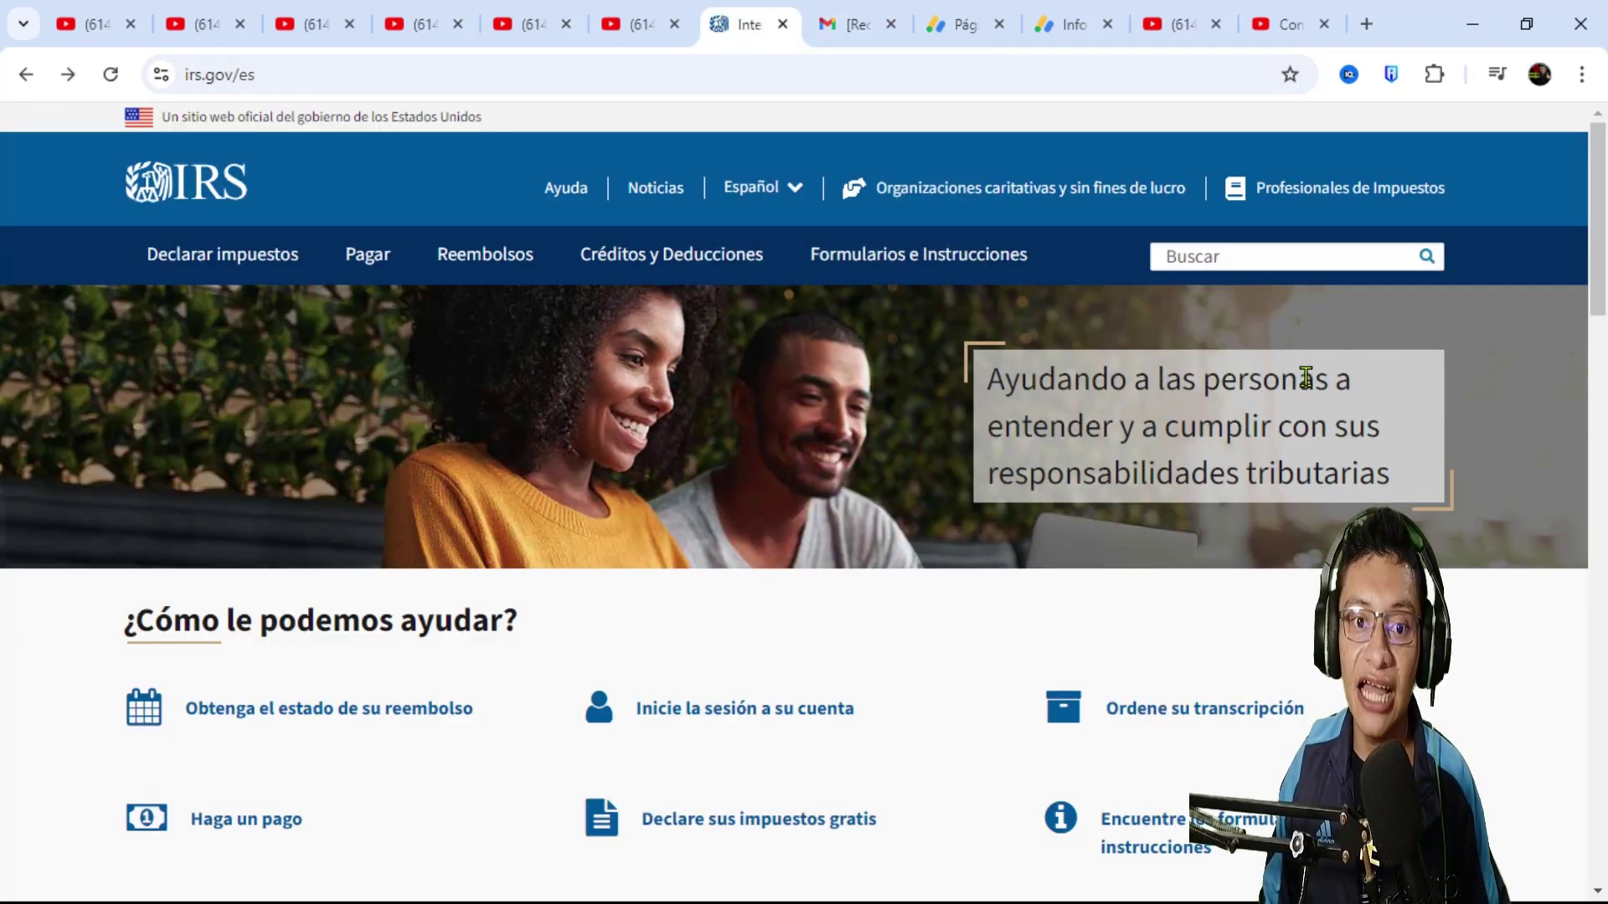
{"action": "left_click", "coordinate": [668, 13]}
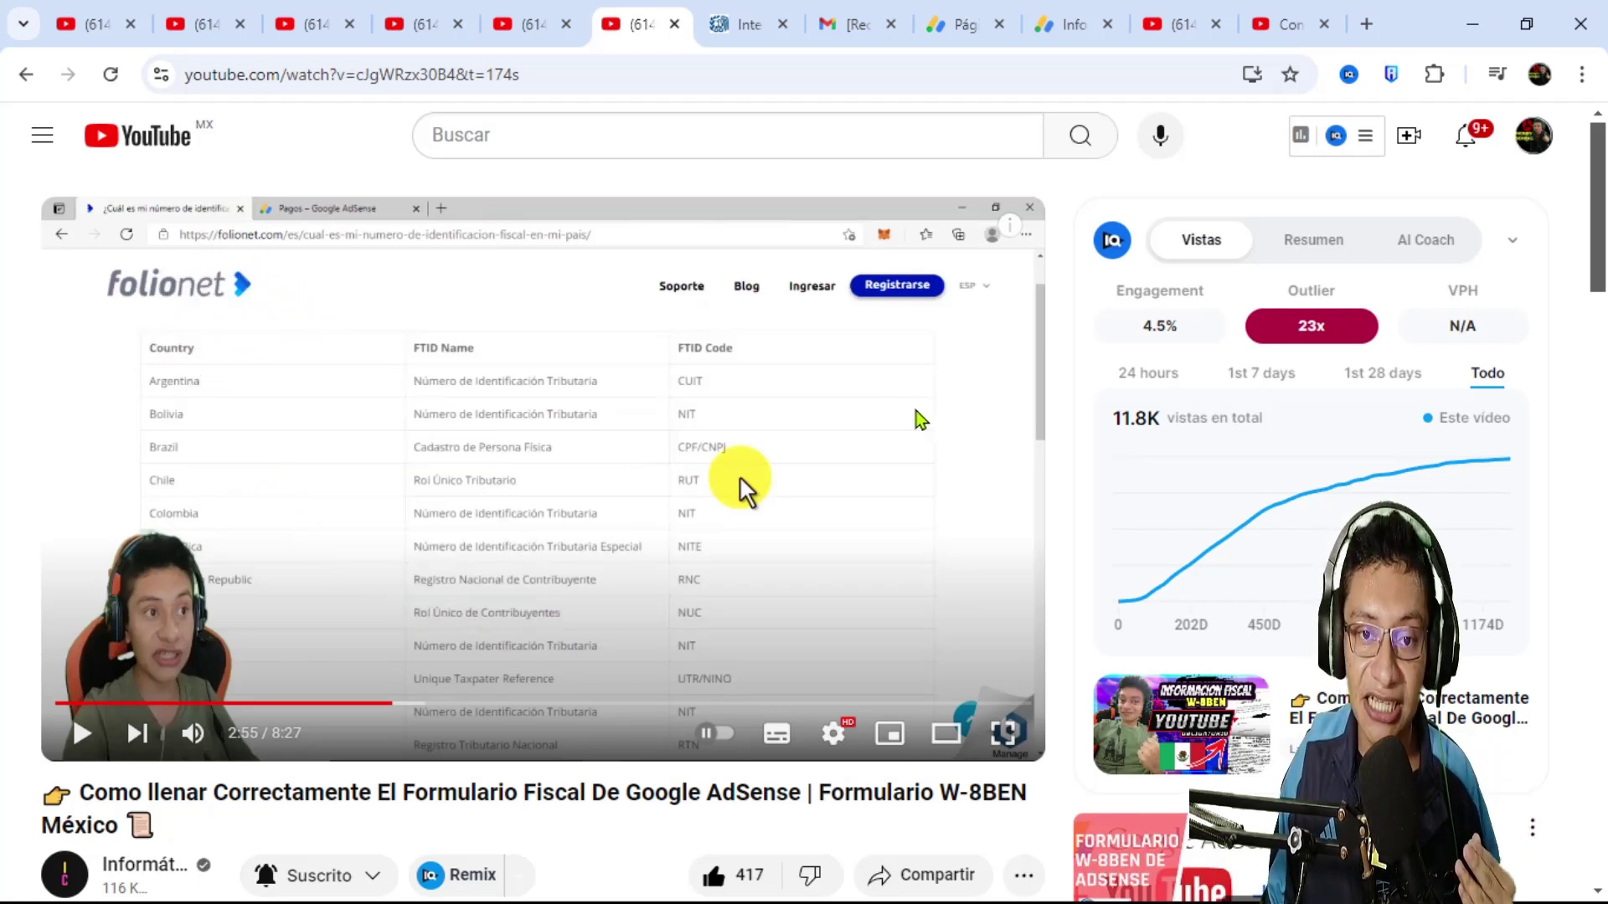
{"action": "left_click", "coordinate": [734, 10]}
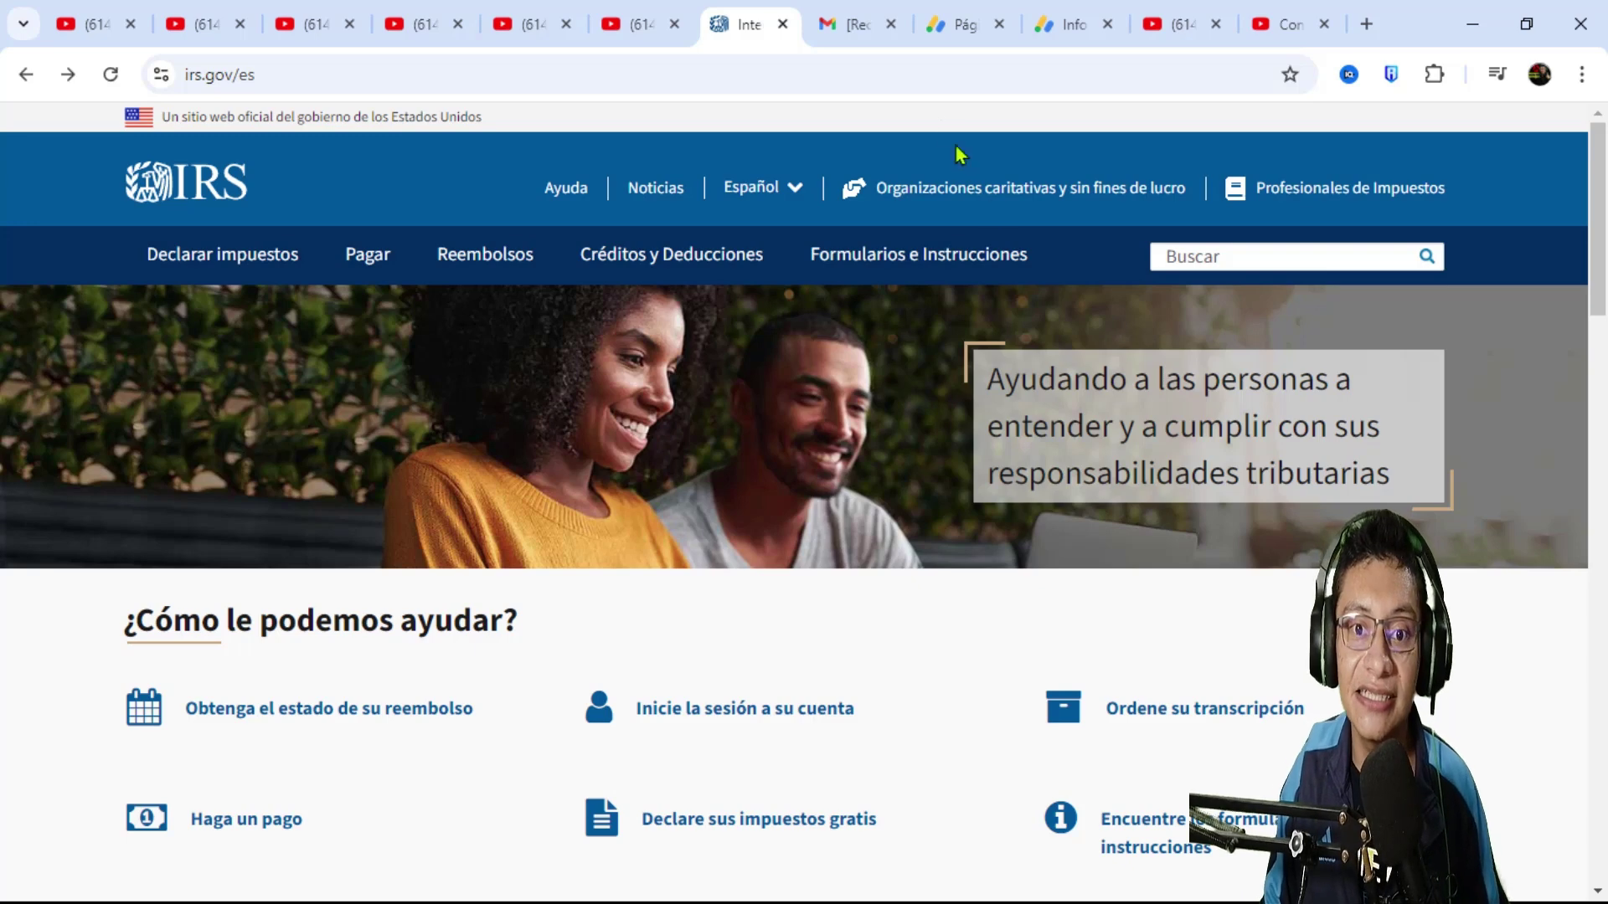
- Read the YouTube email in Gmail for the steps and deadline to resubmit the US tax form
{"action": "mouse_move", "coordinate": [972, 10]}
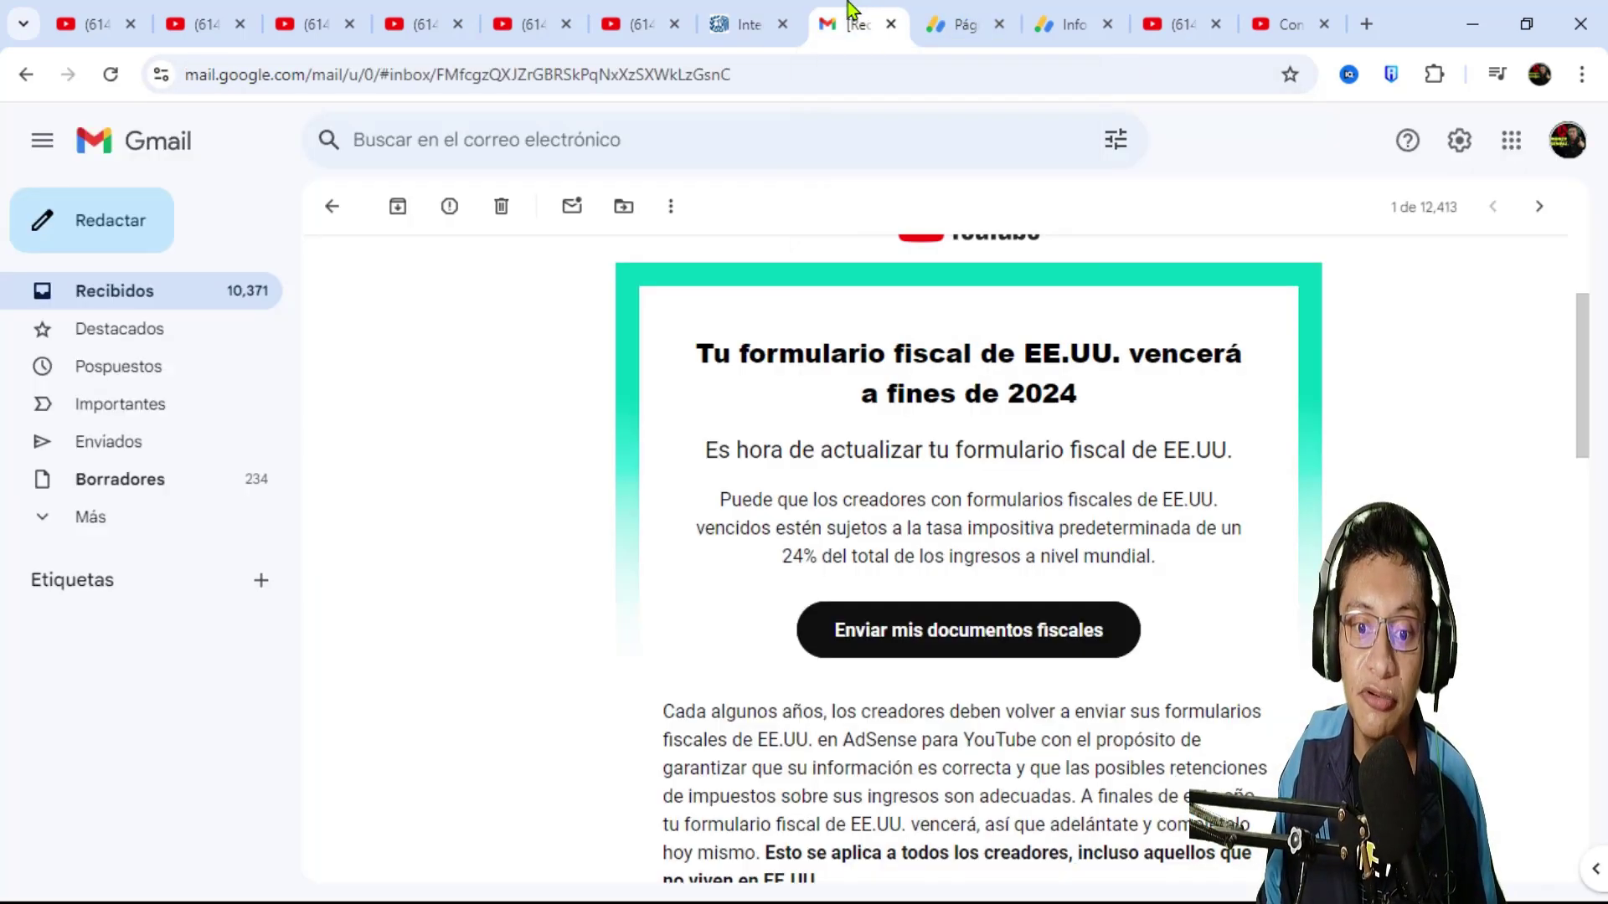
{"action": "left_click", "coordinate": [854, 25]}
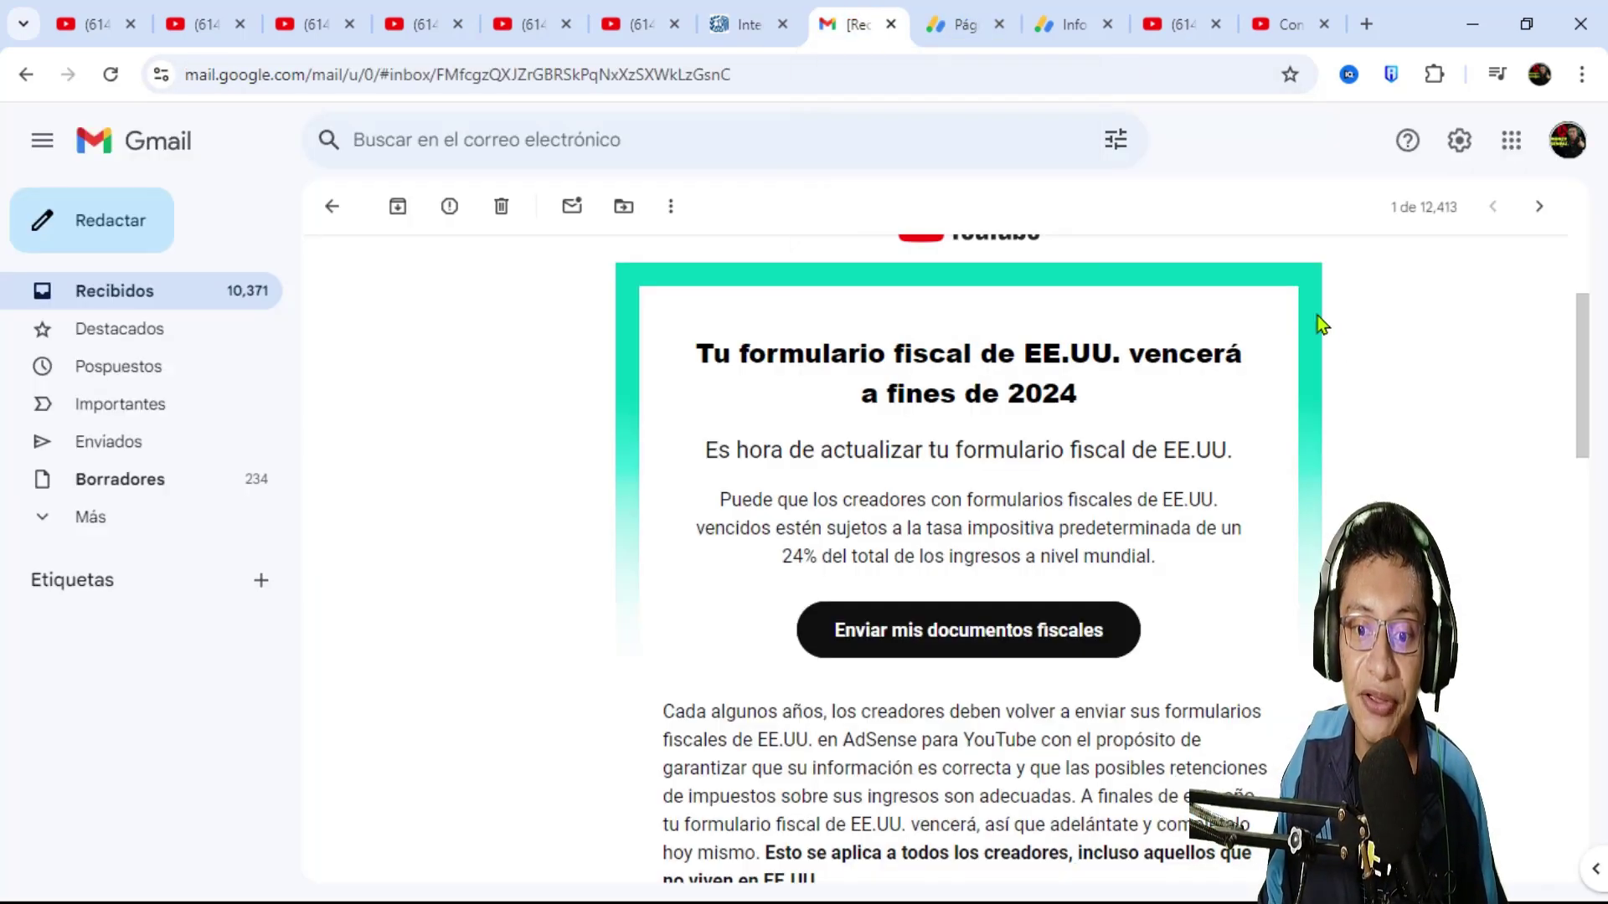
{"action": "scroll", "coordinate": [1260, 509], "scroll_direction": "down", "scroll_amount": 8}
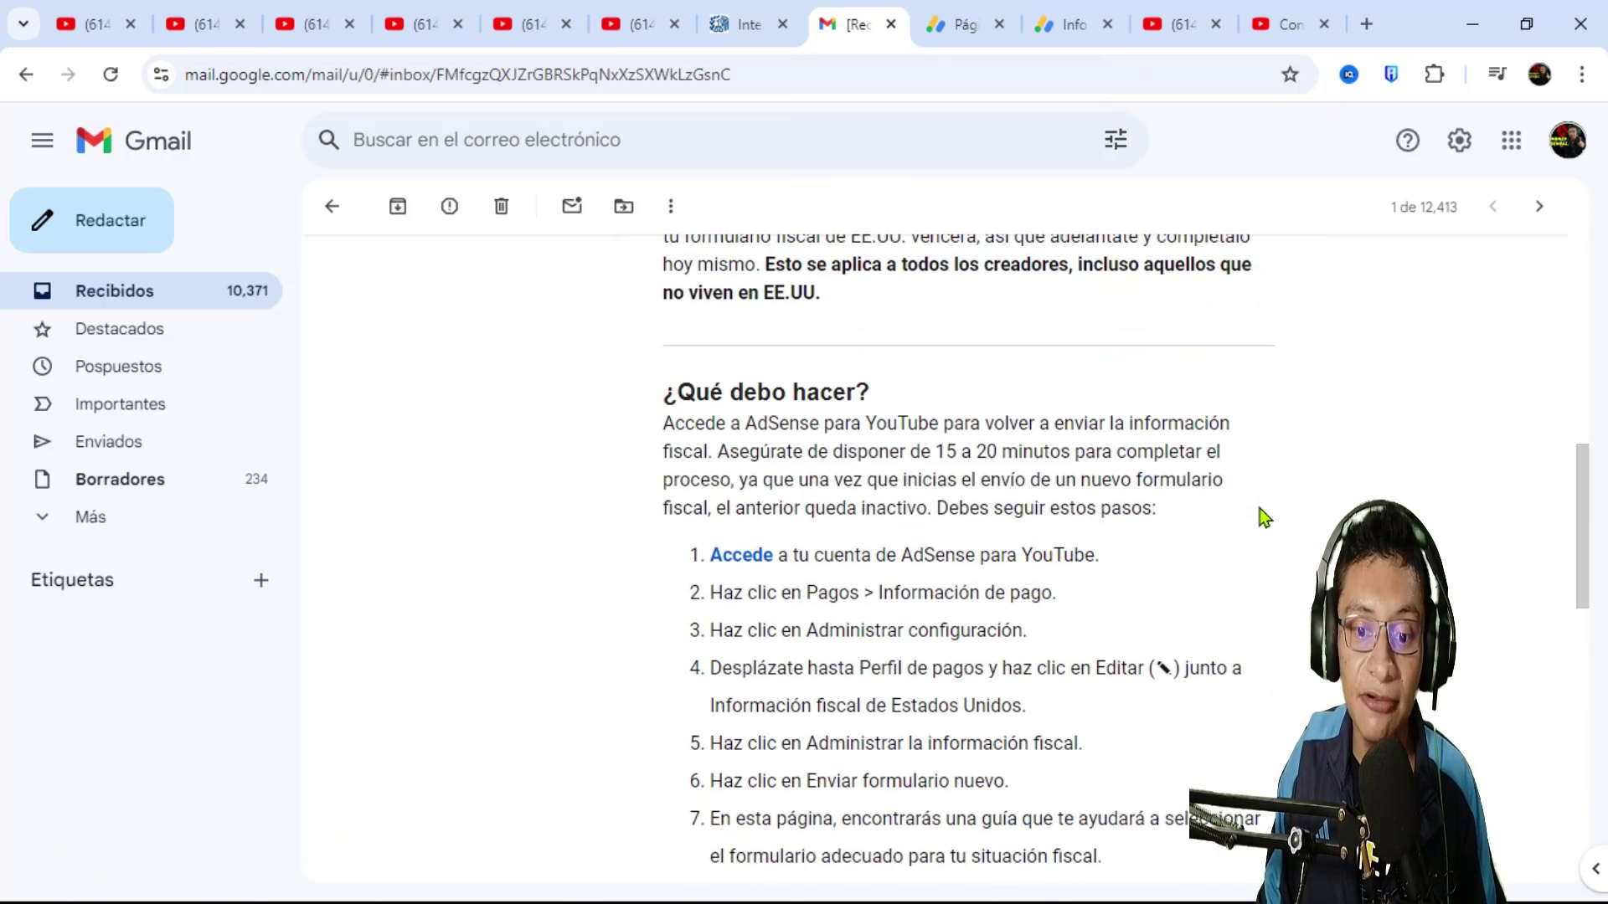
{"action": "scroll", "coordinate": [1066, 538], "scroll_direction": "down", "scroll_amount": 1}
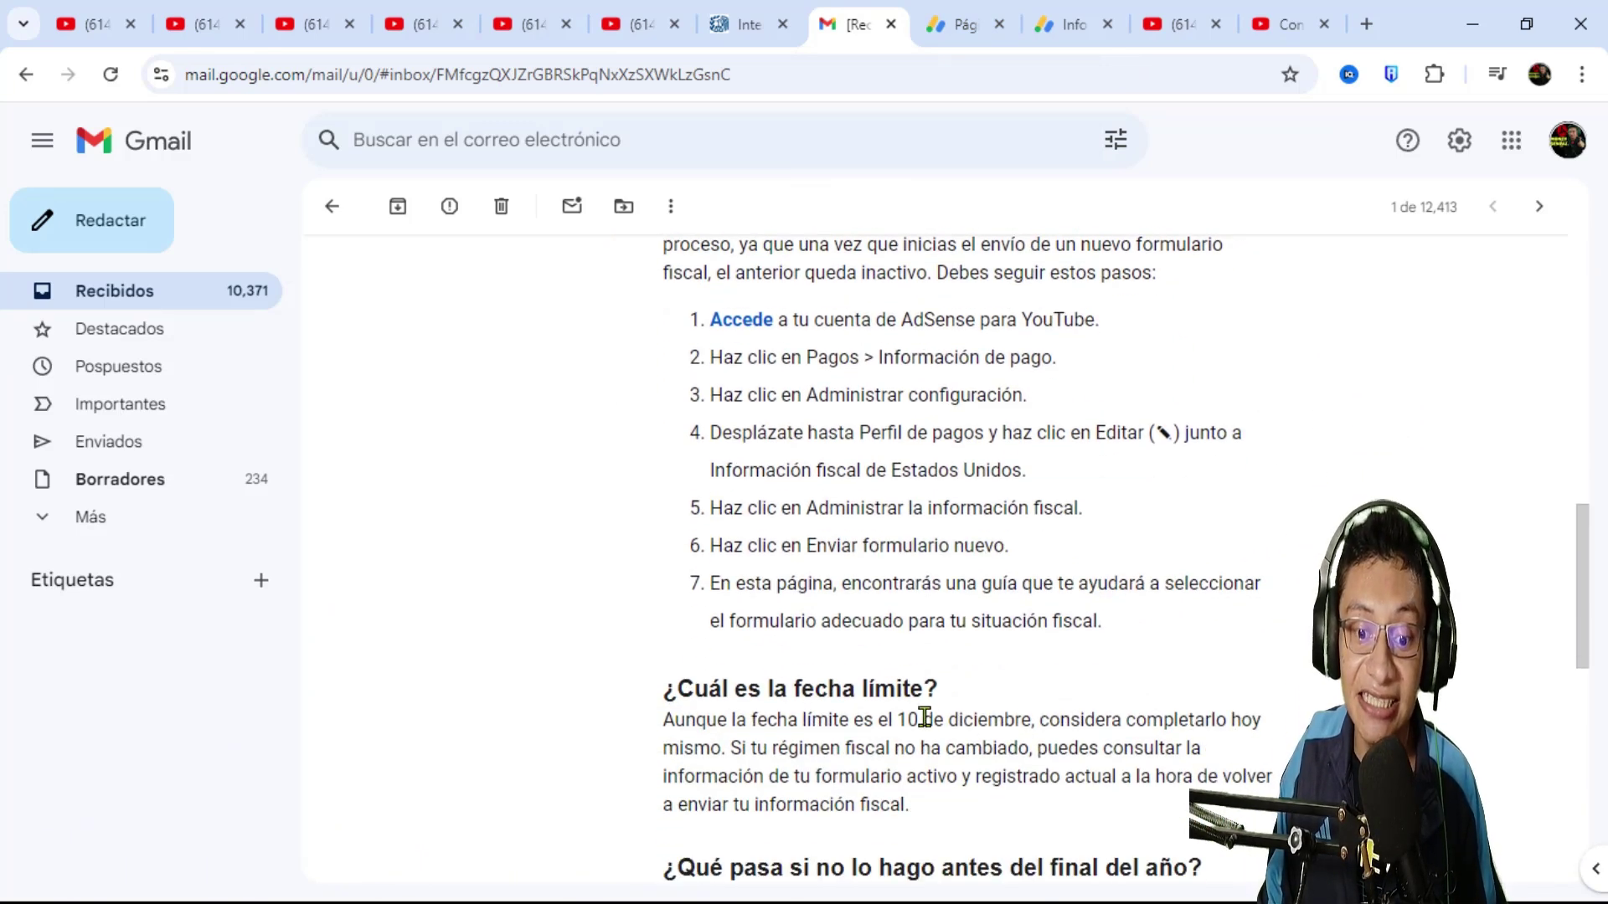
{"action": "left_click_drag", "start_coordinate": [897, 720], "coordinate": [925, 744]}
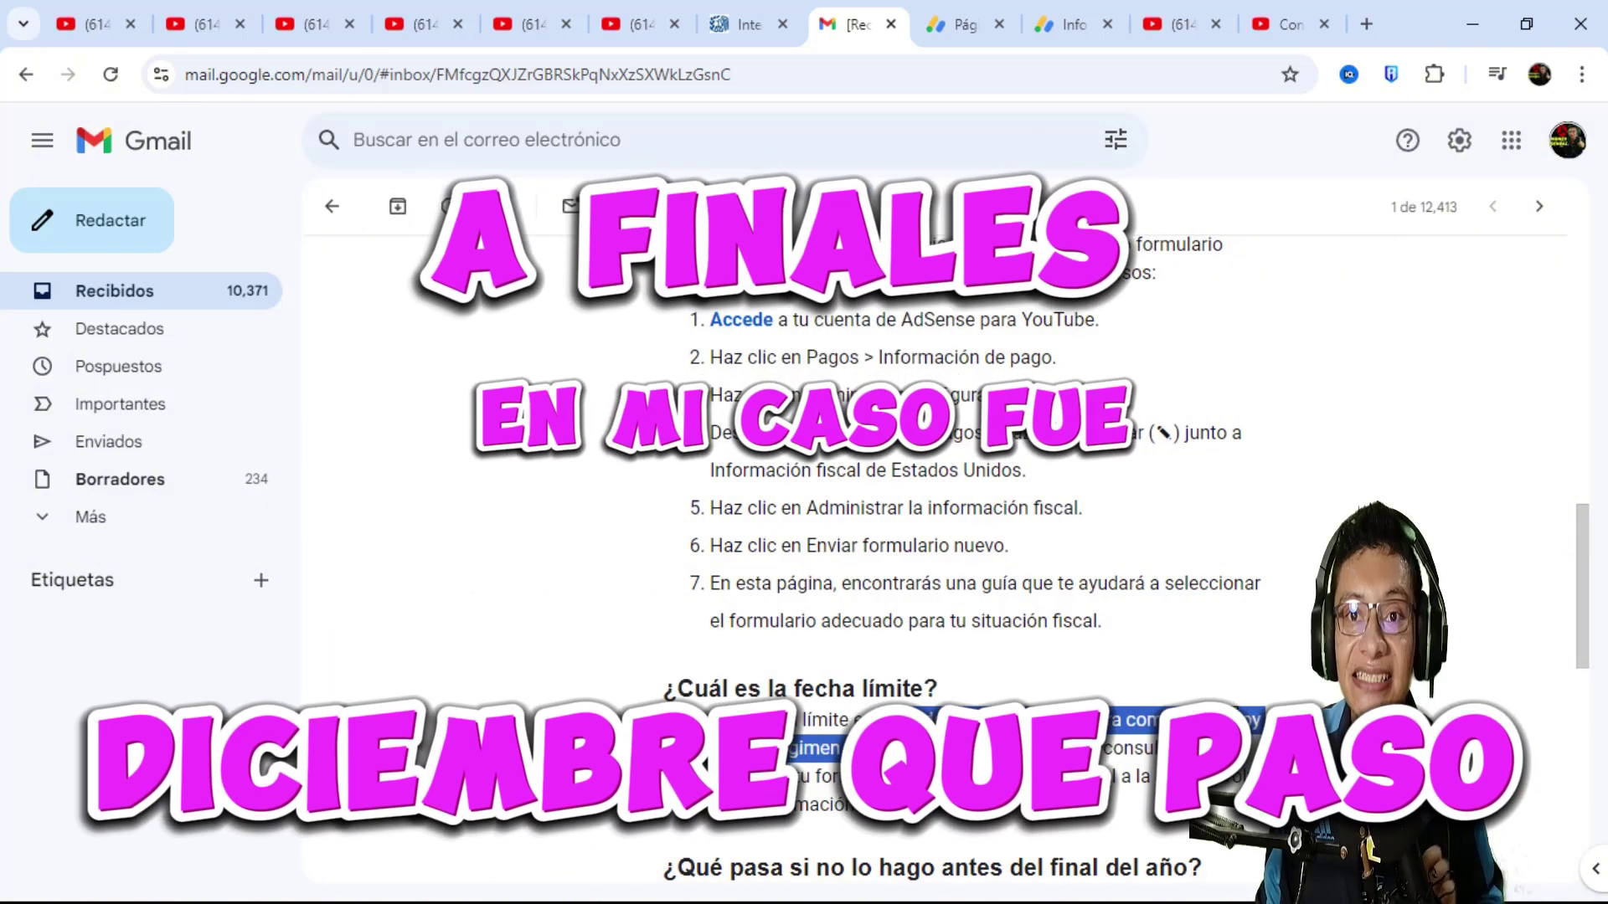
{"action": "scroll", "coordinate": [924, 744], "scroll_direction": "up", "scroll_amount": 1}
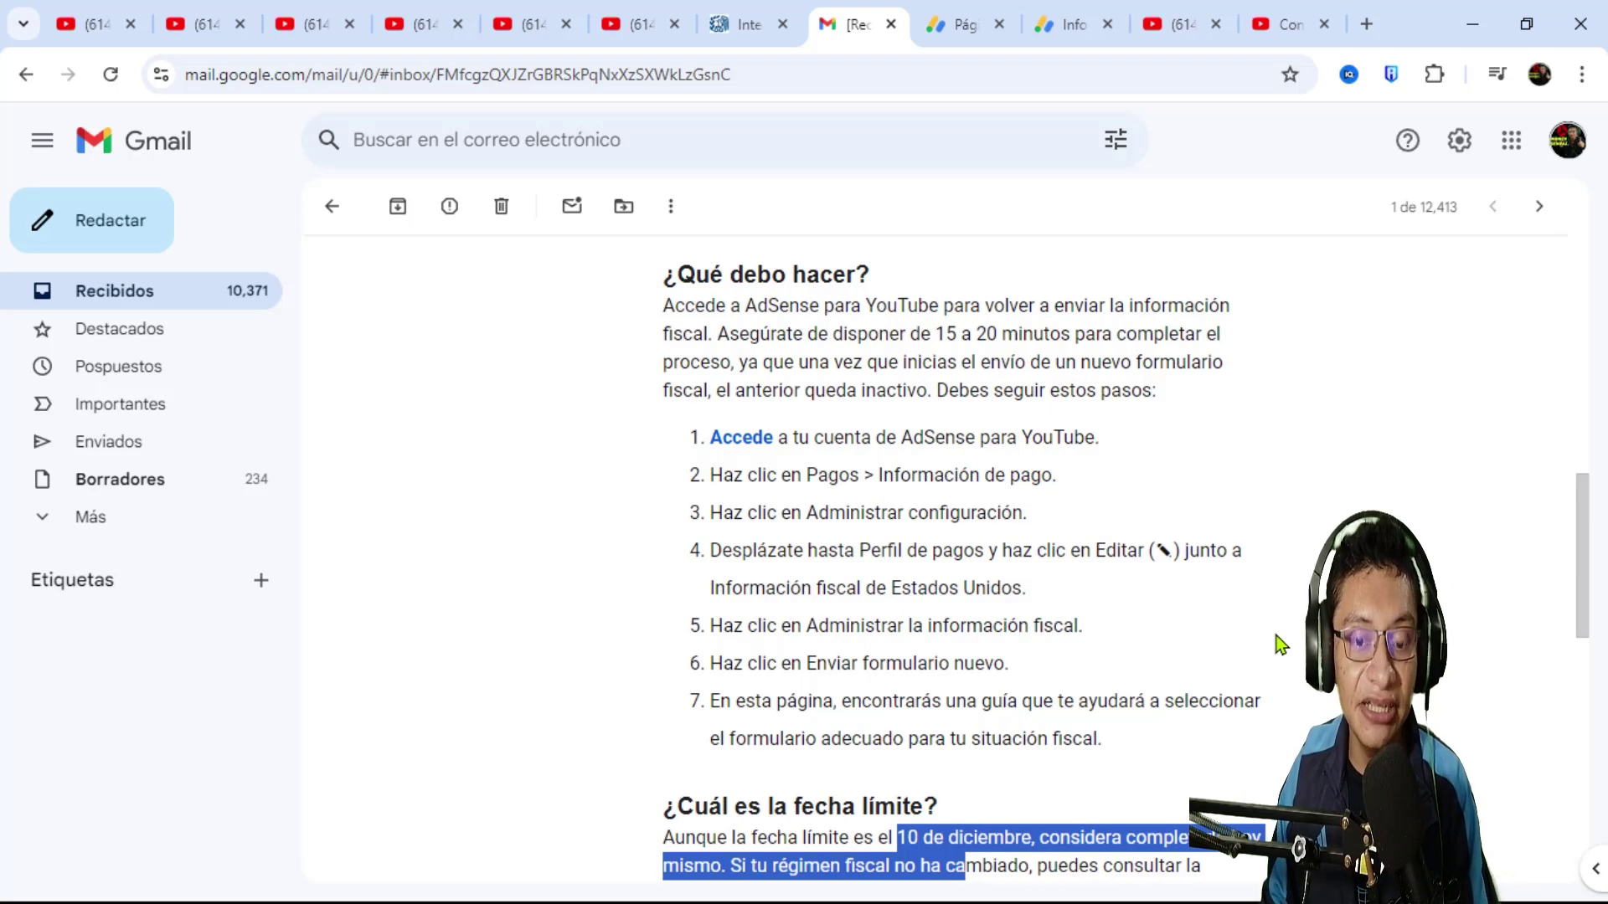
{"action": "scroll", "coordinate": [1231, 536], "scroll_direction": "up", "scroll_amount": 3}
{"action": "scroll", "coordinate": [1231, 536], "scroll_direction": "up", "scroll_amount": 2}
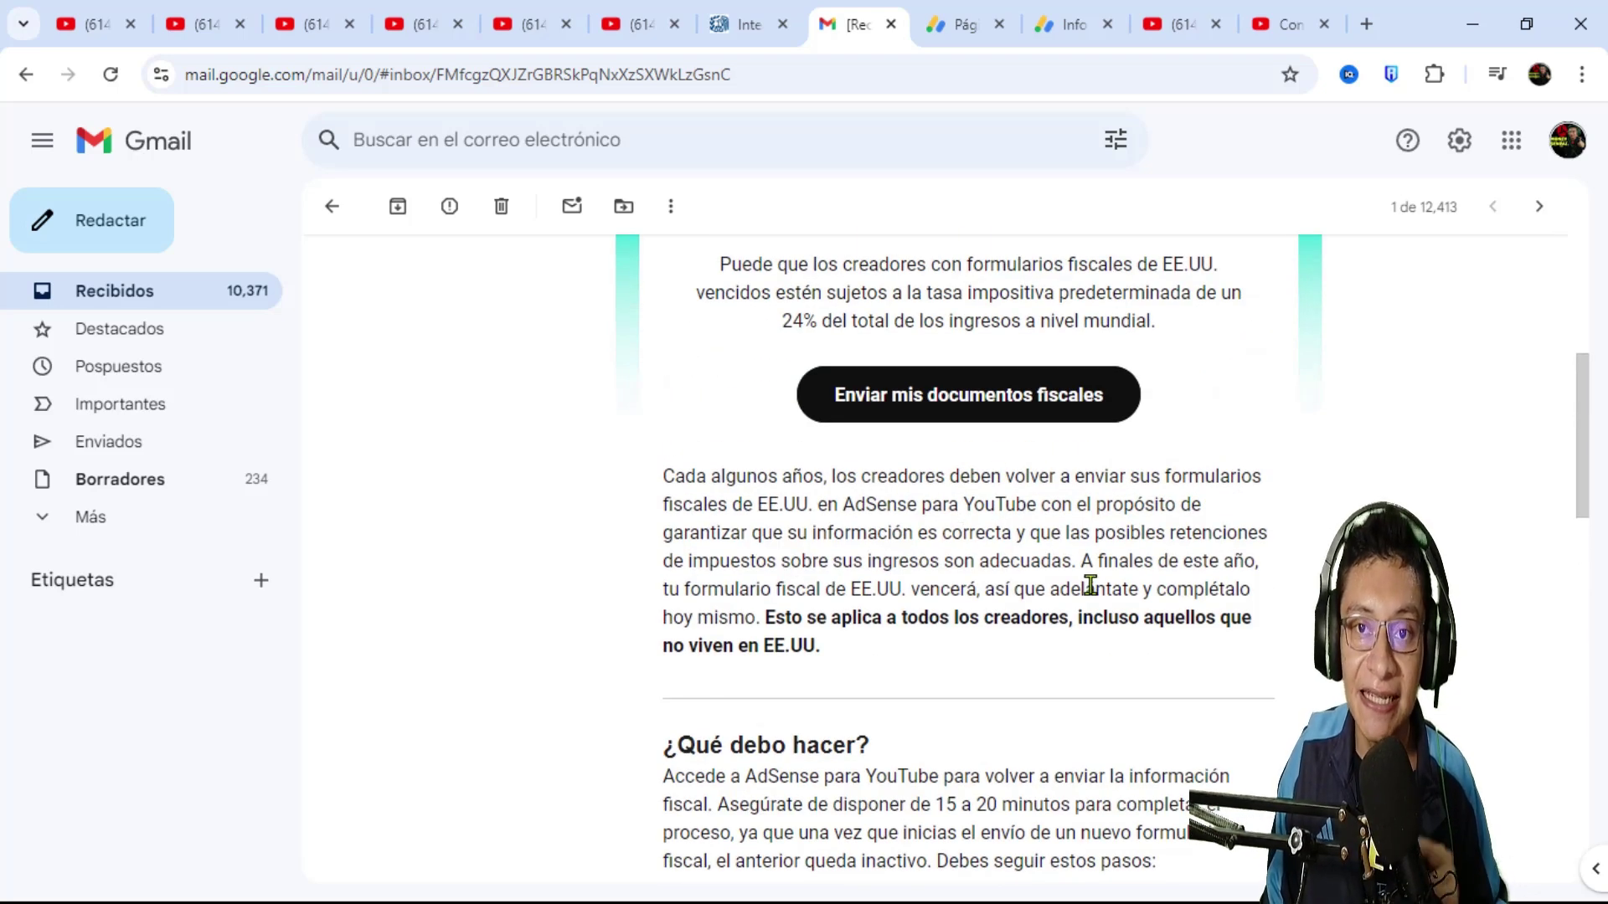
{"action": "scroll", "coordinate": [1159, 563], "scroll_direction": "down", "scroll_amount": 3}
{"action": "scroll", "coordinate": [1122, 569], "scroll_direction": "down", "scroll_amount": 1}
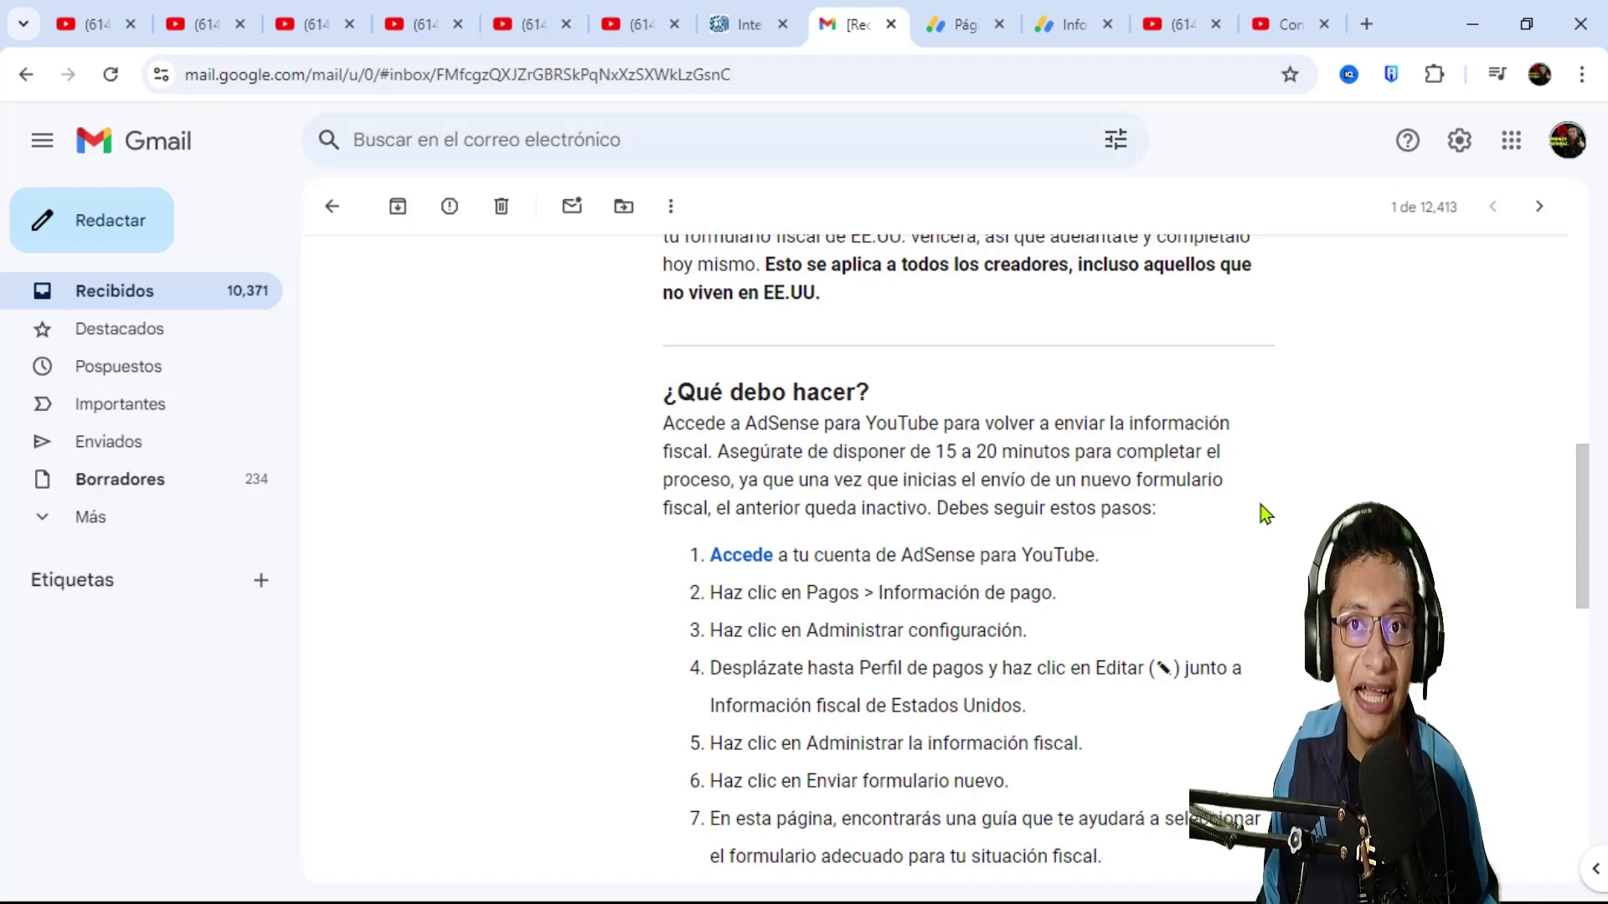
- View the IRS home page again and examine the required-action notice on the Google AdSense home page
{"action": "left_click", "coordinate": [741, 23]}
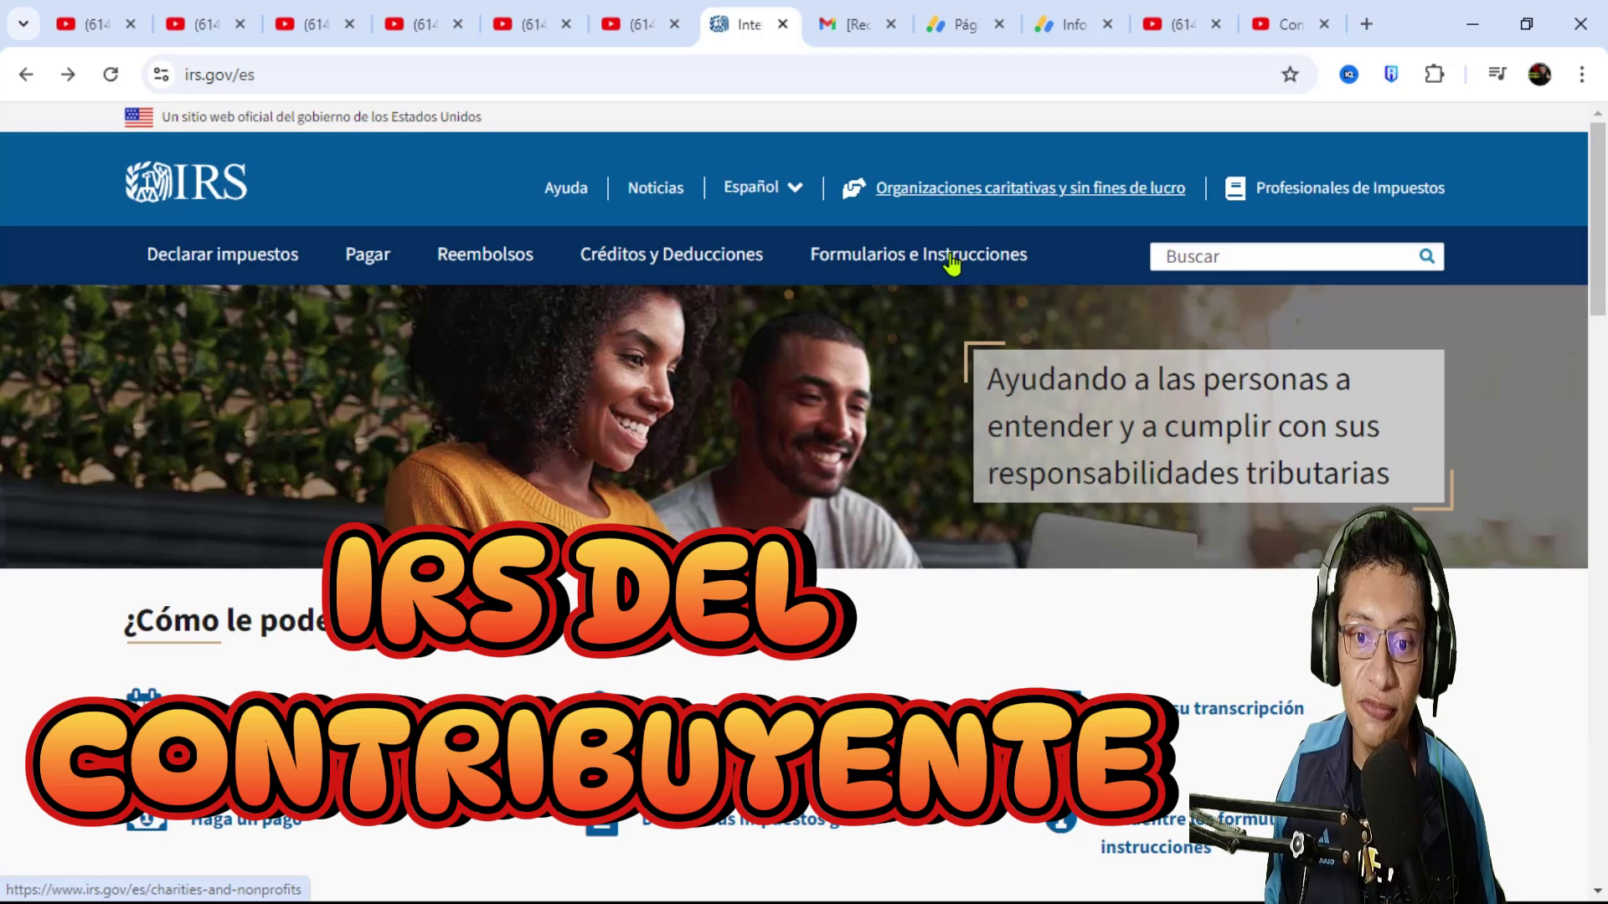
{"action": "mouse_move", "coordinate": [948, 274]}
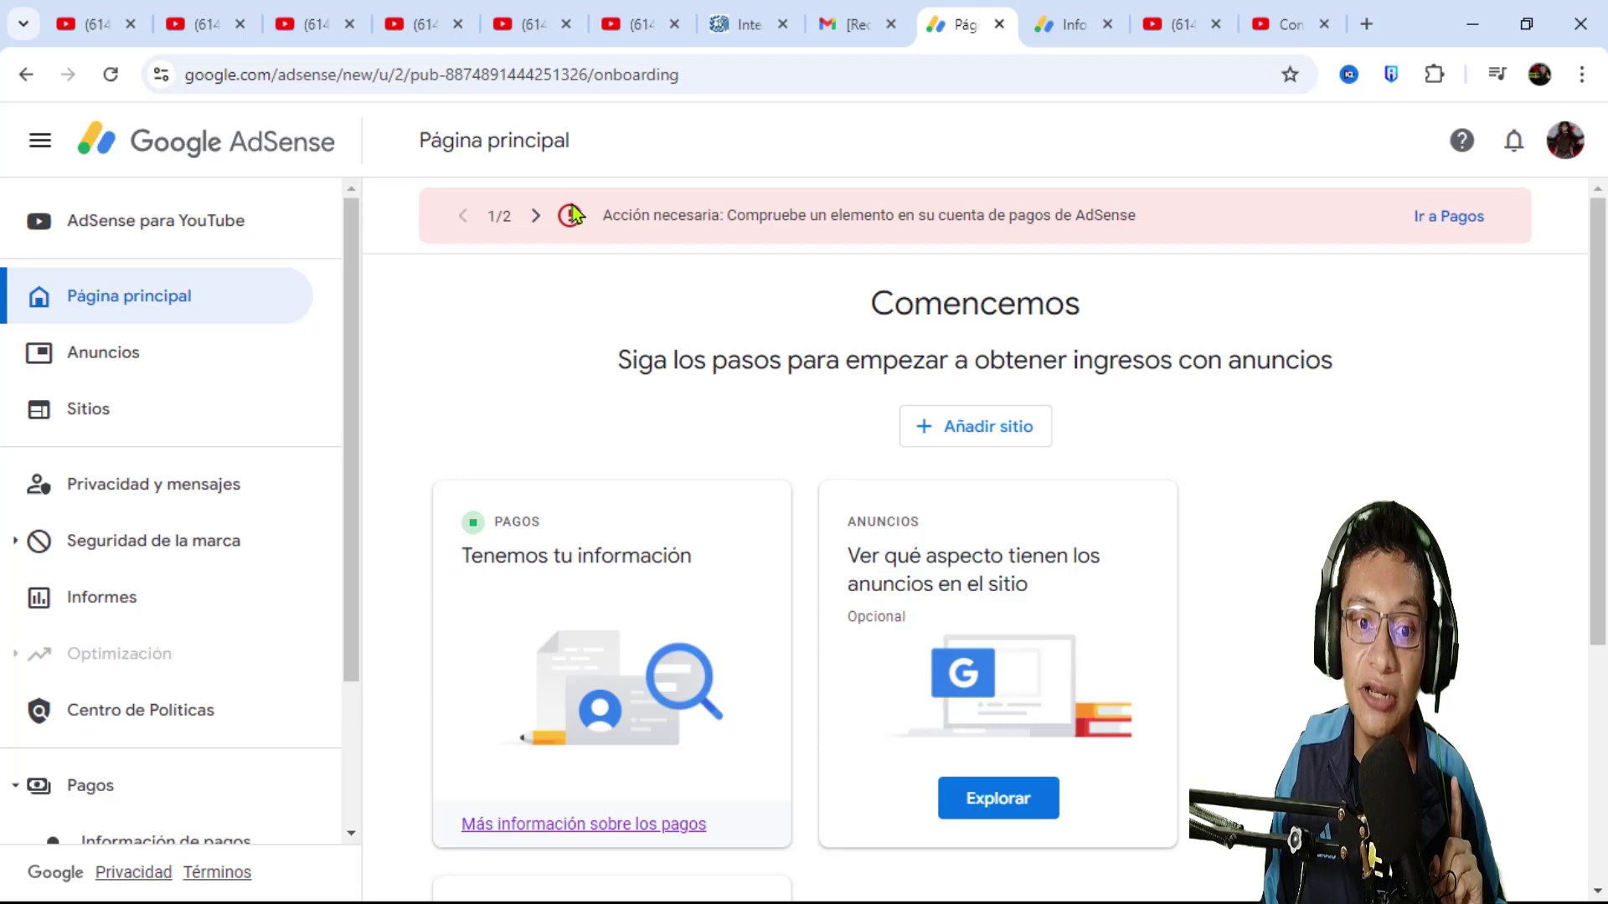
{"action": "left_click_drag", "start_coordinate": [595, 216], "coordinate": [1134, 233]}
{"action": "left_click", "coordinate": [1091, 219]}
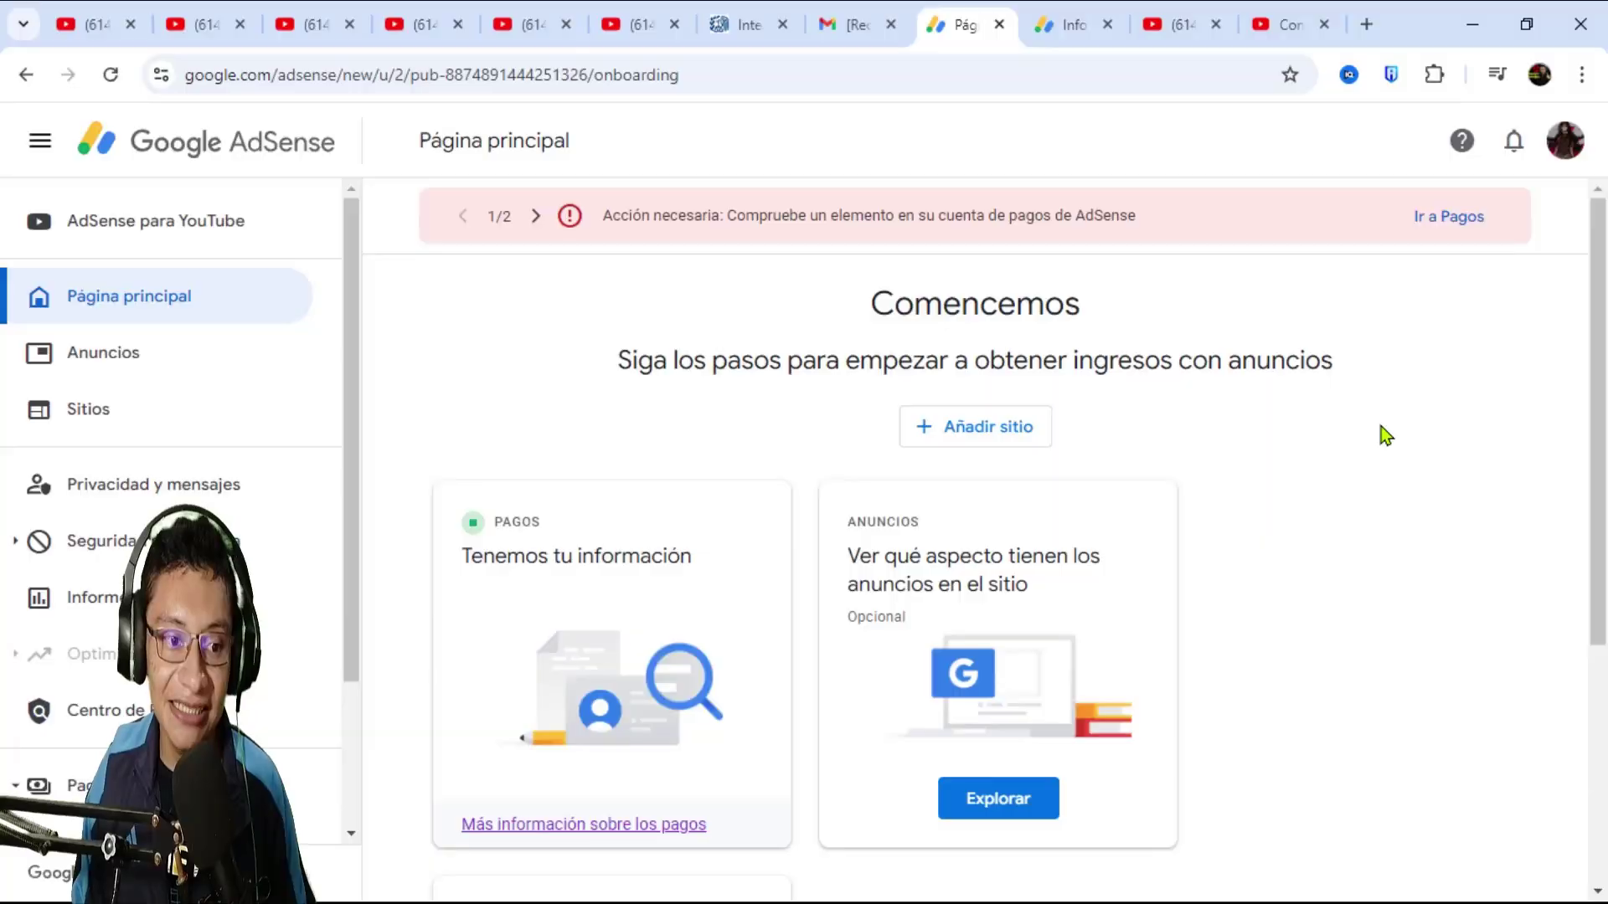
- Open the AdSense payment information page and check the notice about the expiring tax form
{"action": "scroll", "coordinate": [260, 447], "scroll_direction": "down", "scroll_amount": 1}
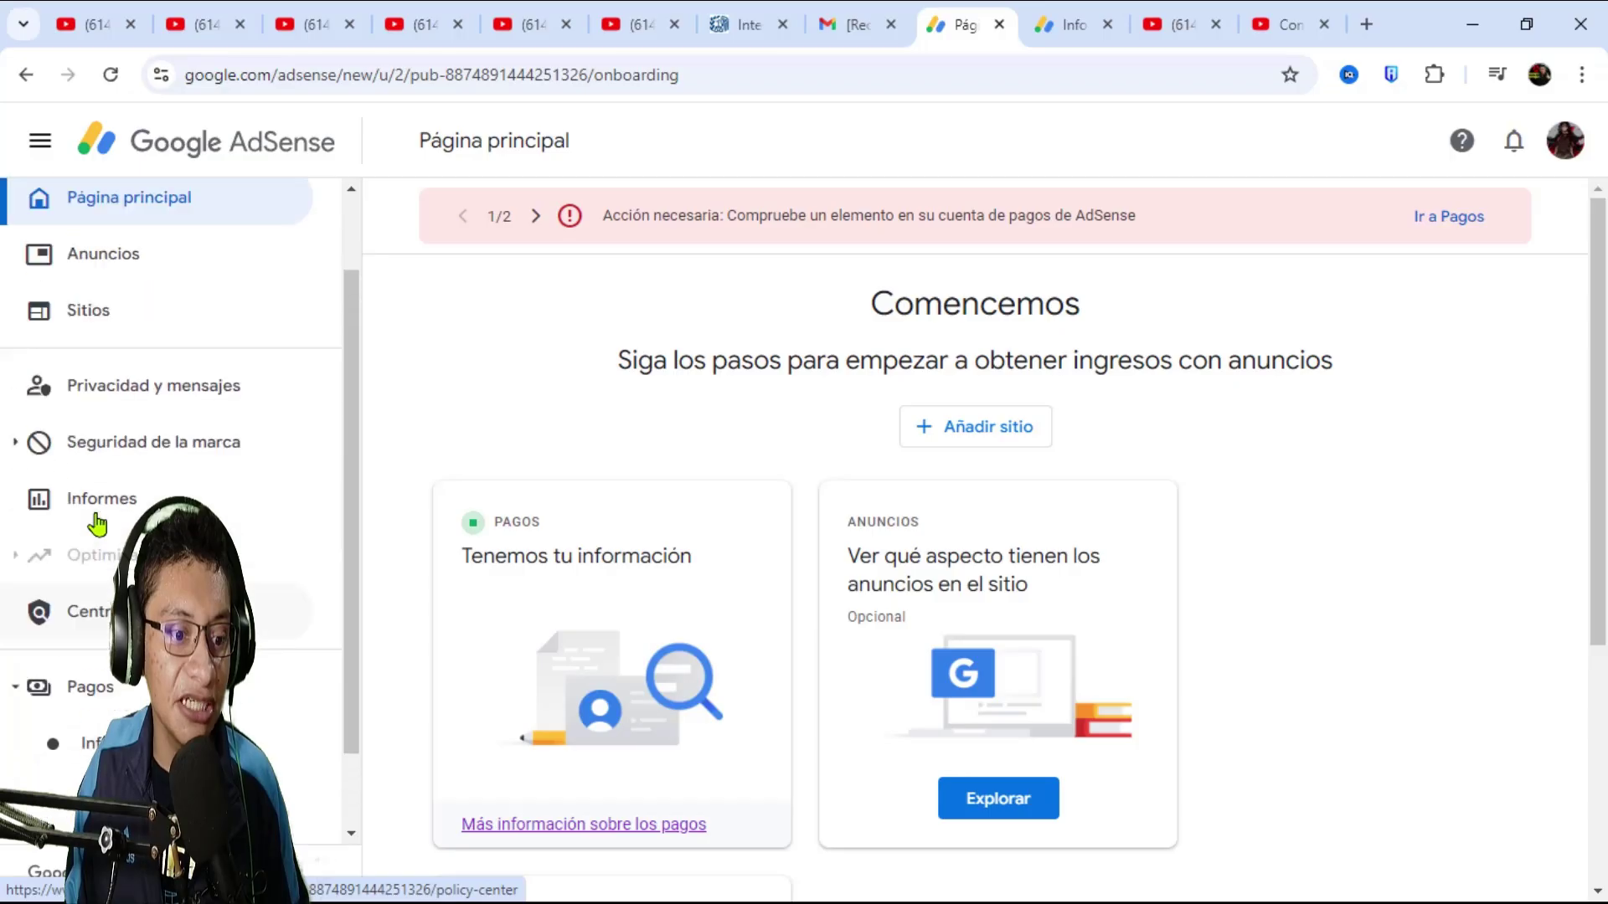
{"action": "scroll", "coordinate": [97, 524], "scroll_direction": "down", "scroll_amount": 1}
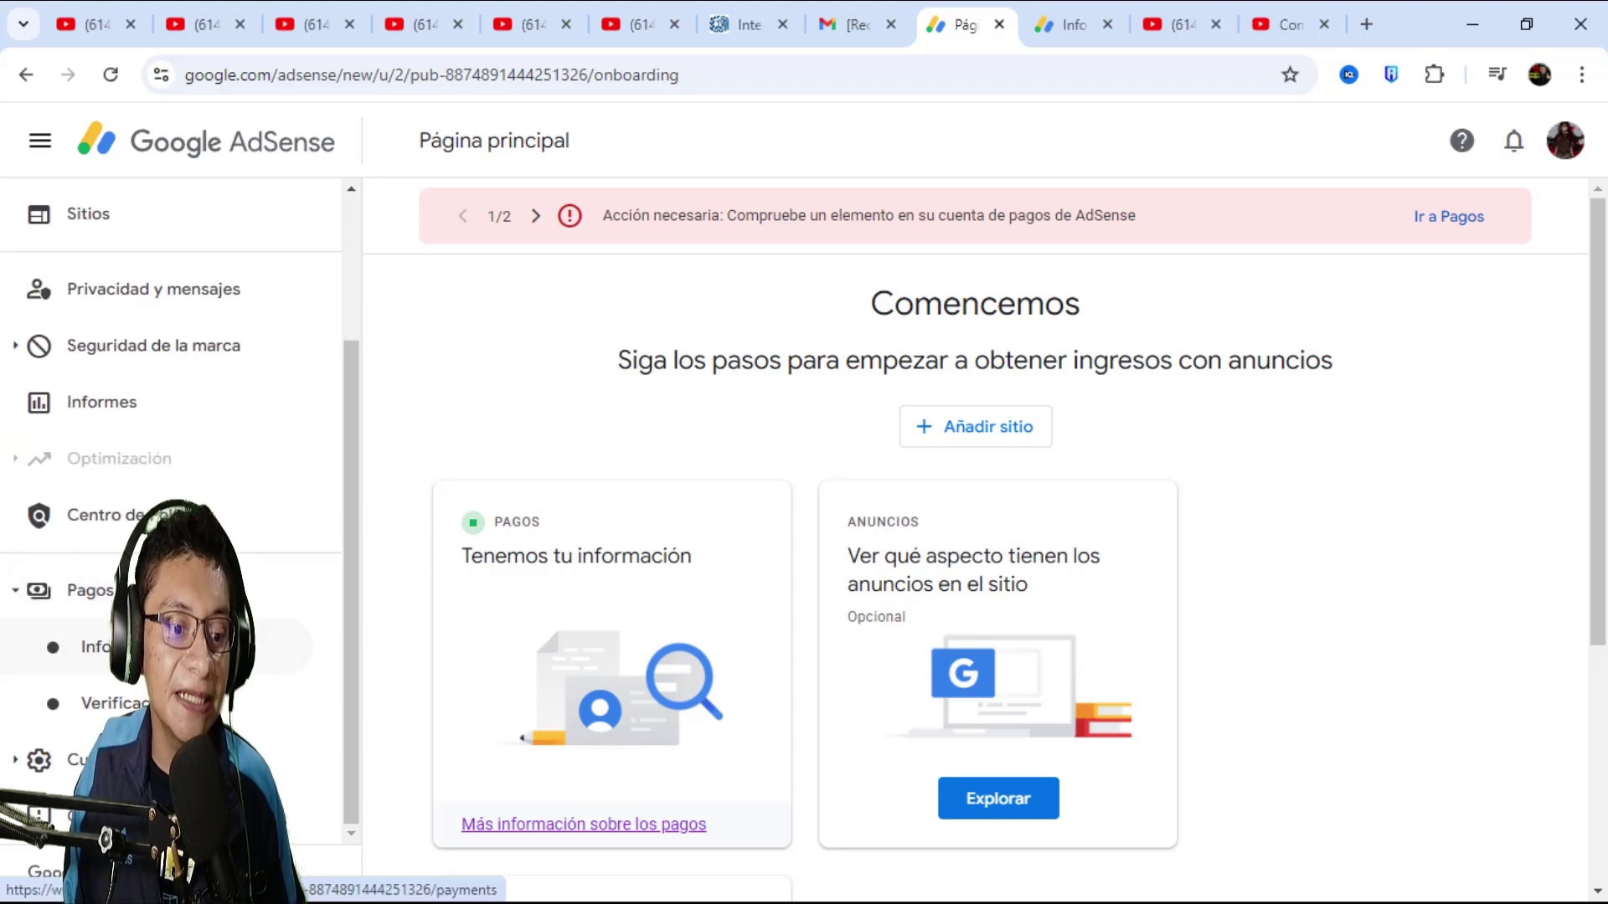
{"action": "left_click", "coordinate": [100, 647]}
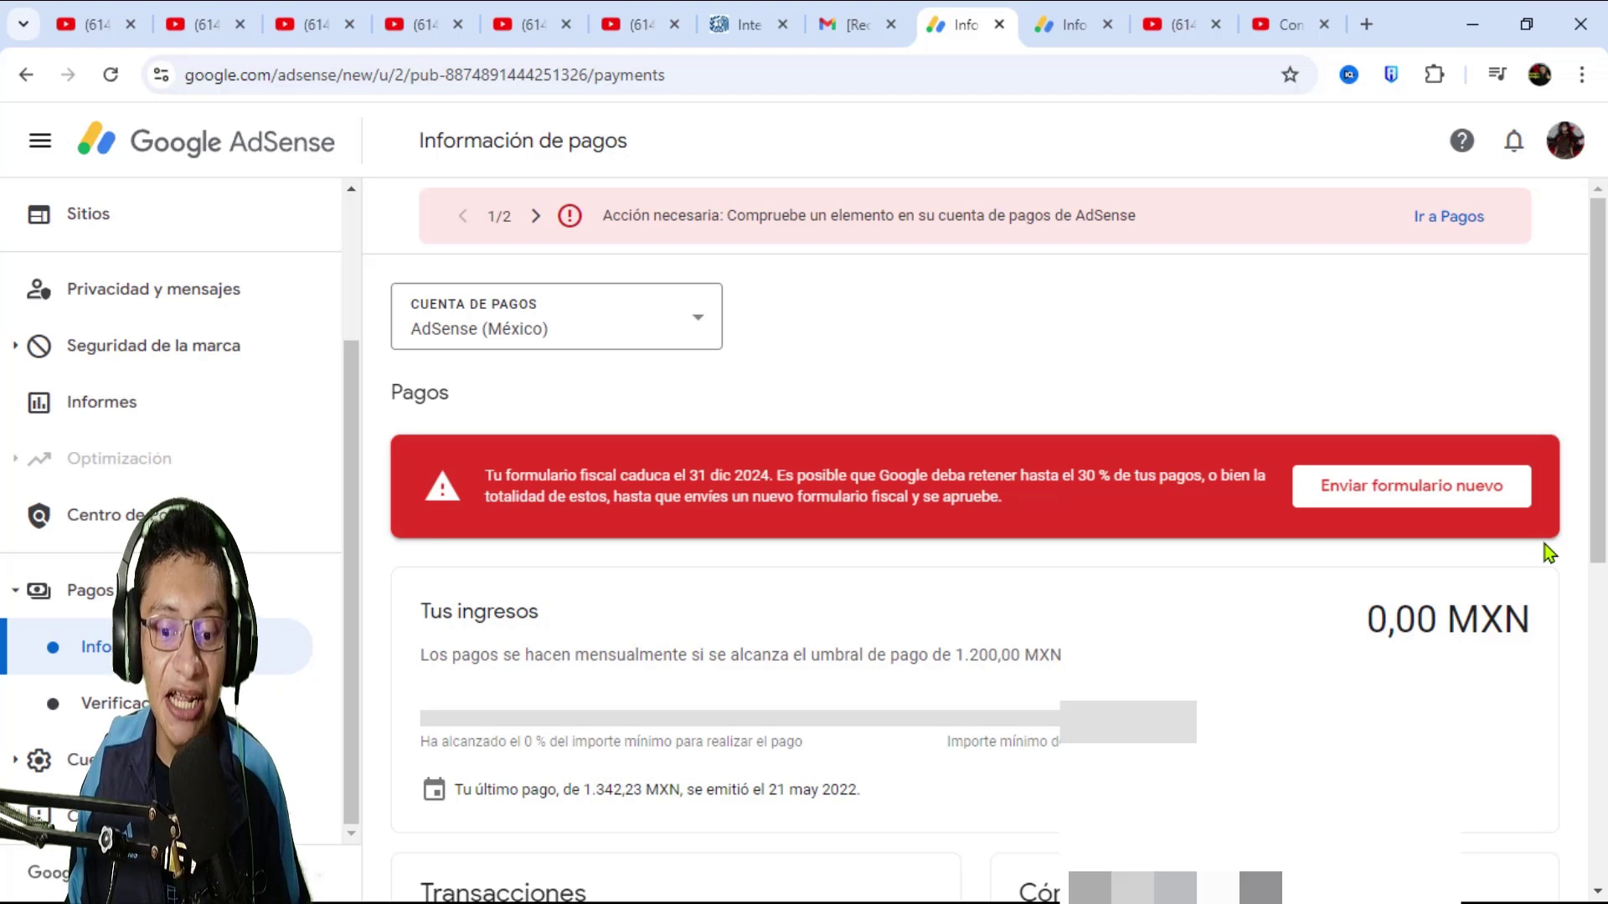
{"action": "scroll", "coordinate": [1547, 553], "scroll_direction": "down", "scroll_amount": 1}
{"action": "scroll", "coordinate": [1547, 553], "scroll_direction": "up", "scroll_amount": 1}
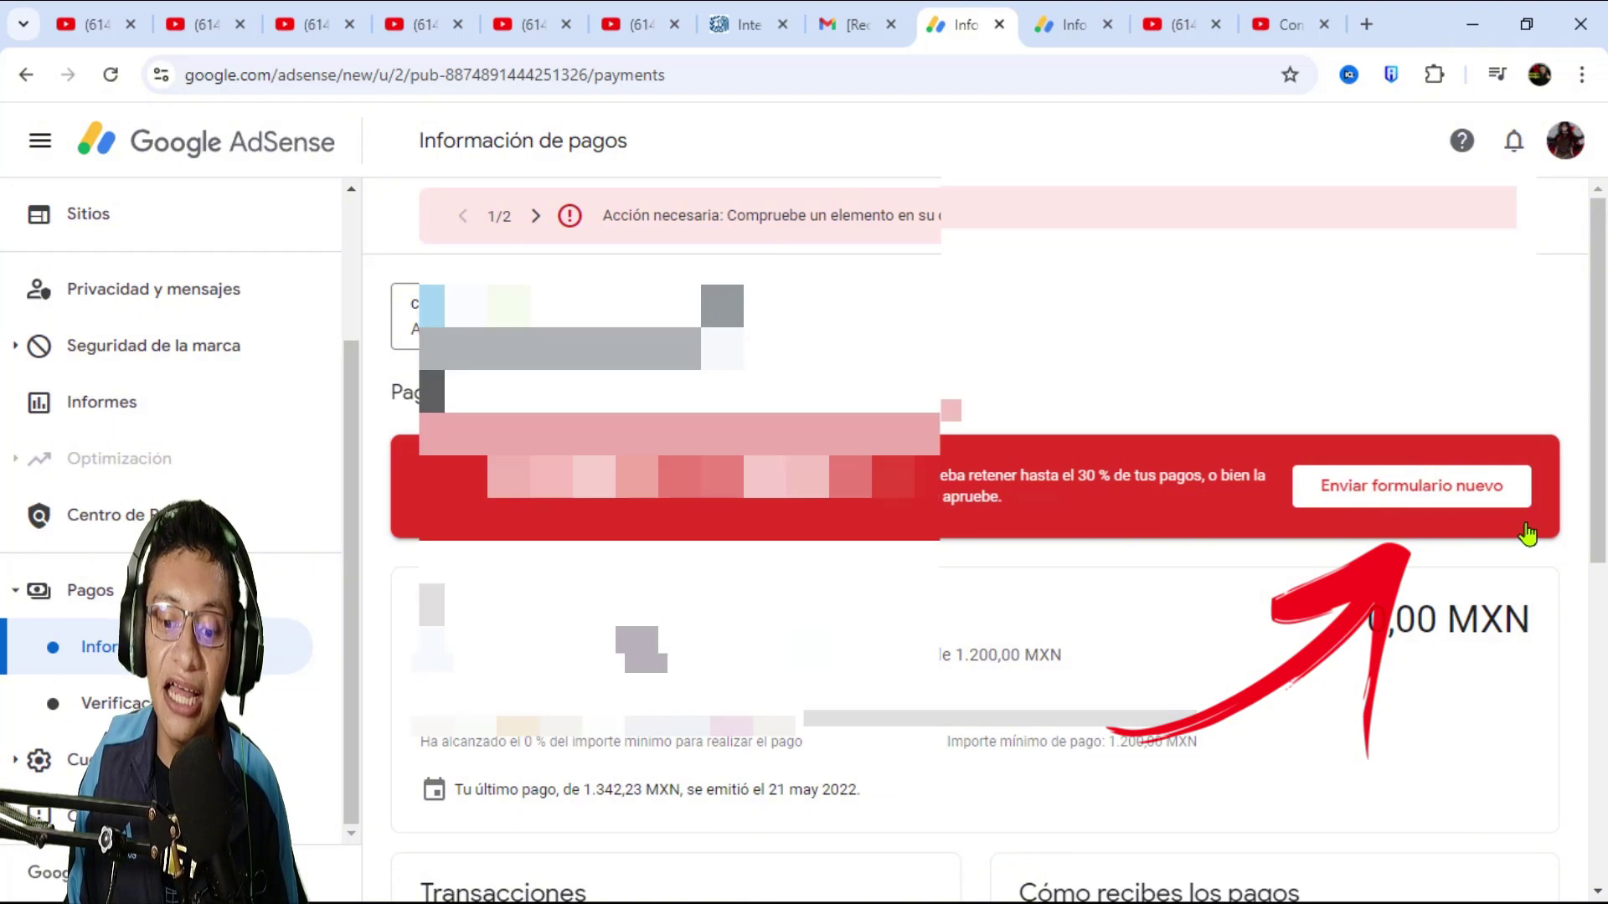
- Open the payments account settings and go to the tax information management in the payments profile
{"action": "scroll", "coordinate": [1528, 533], "scroll_direction": "down", "scroll_amount": 6}
{"action": "scroll", "coordinate": [1529, 533], "scroll_direction": "down", "scroll_amount": 1}
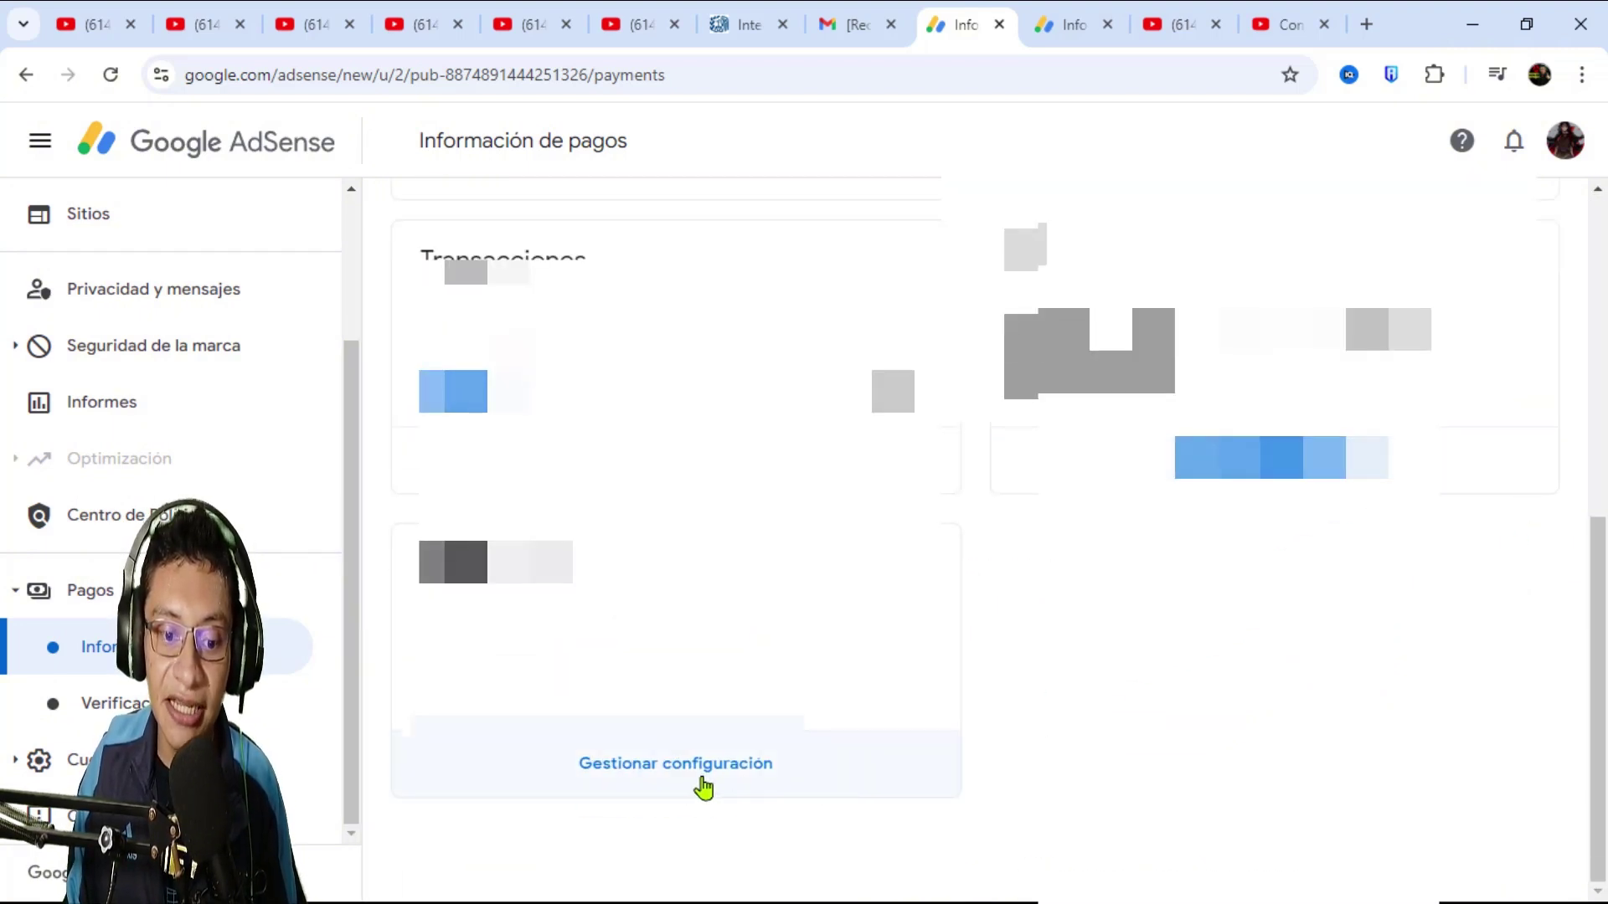
{"action": "left_click", "coordinate": [660, 780]}
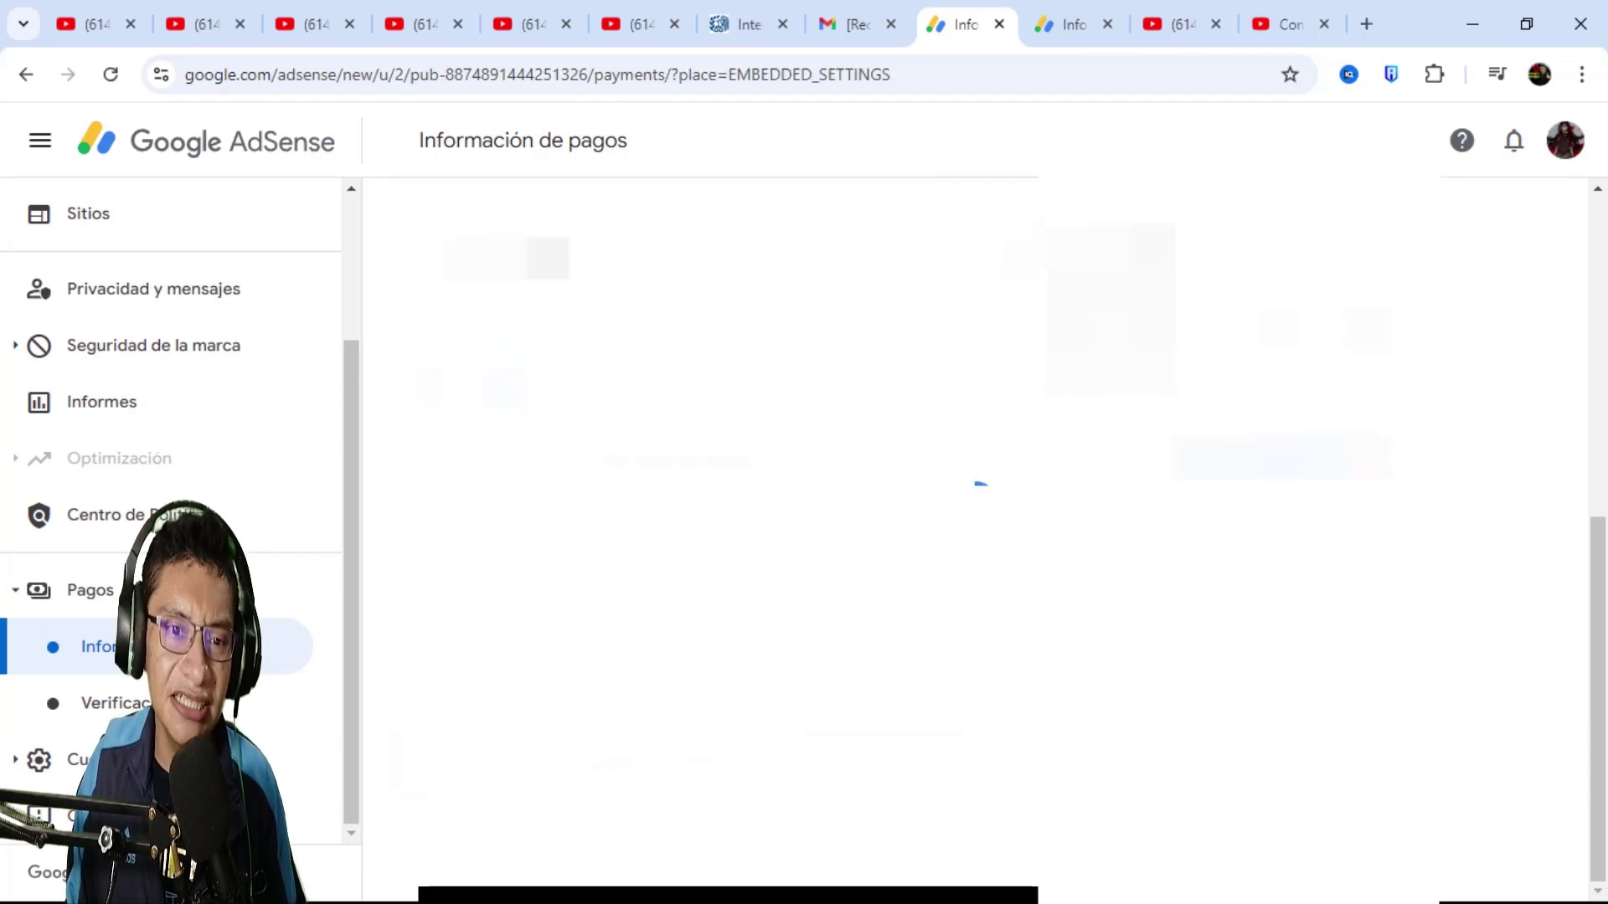
{"action": "scroll", "coordinate": [1526, 542], "scroll_direction": "down", "scroll_amount": 5}
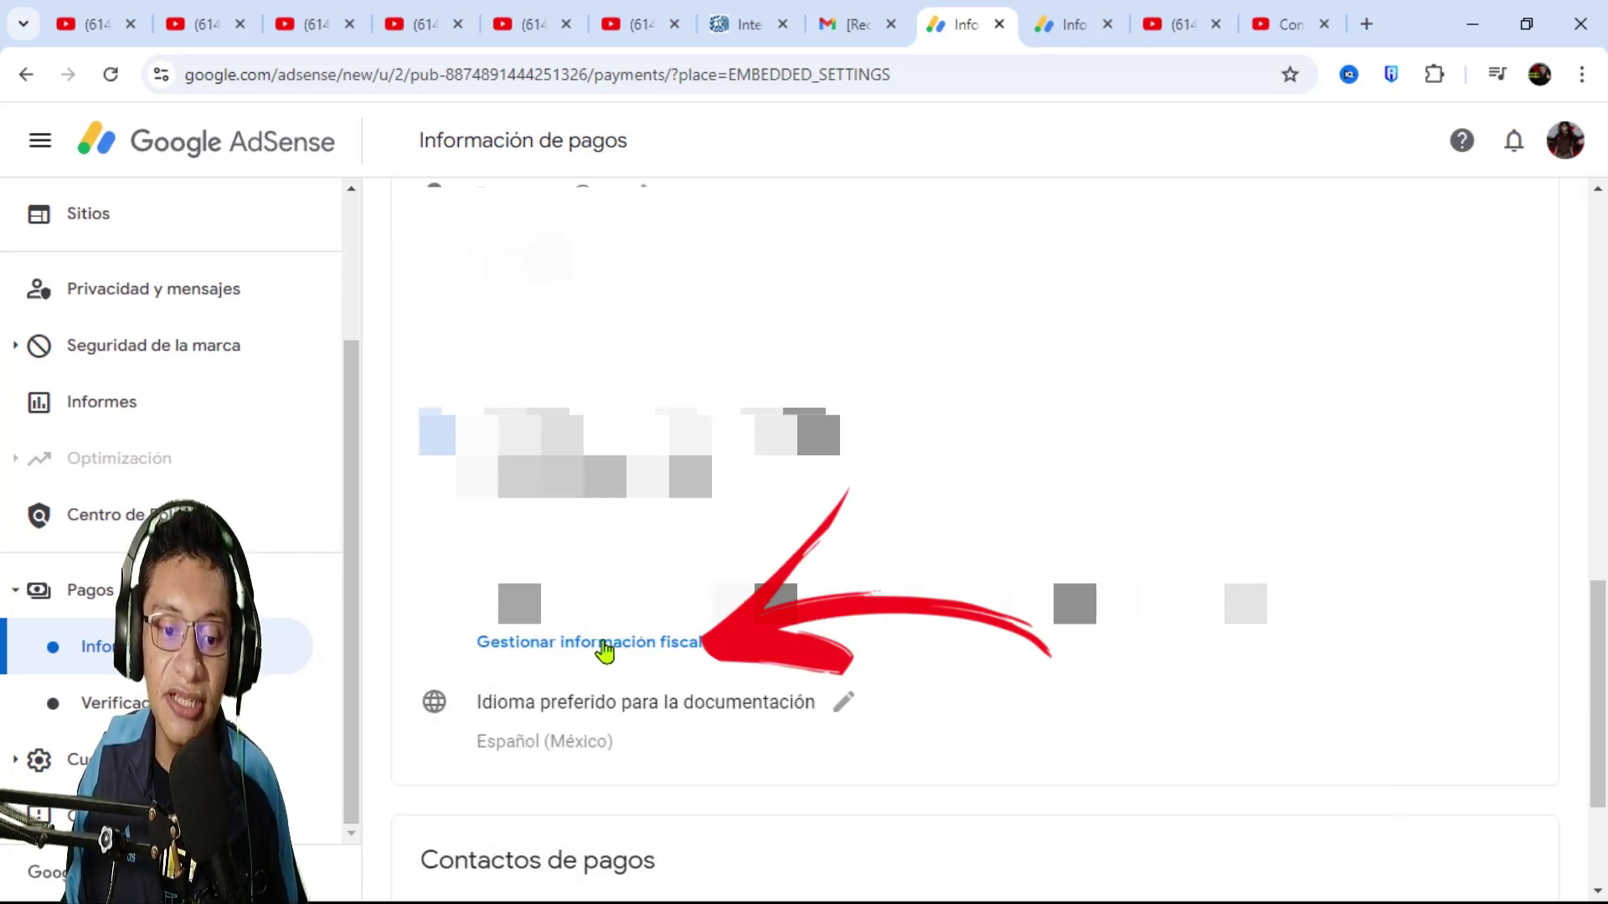
{"action": "left_click", "coordinate": [601, 642]}
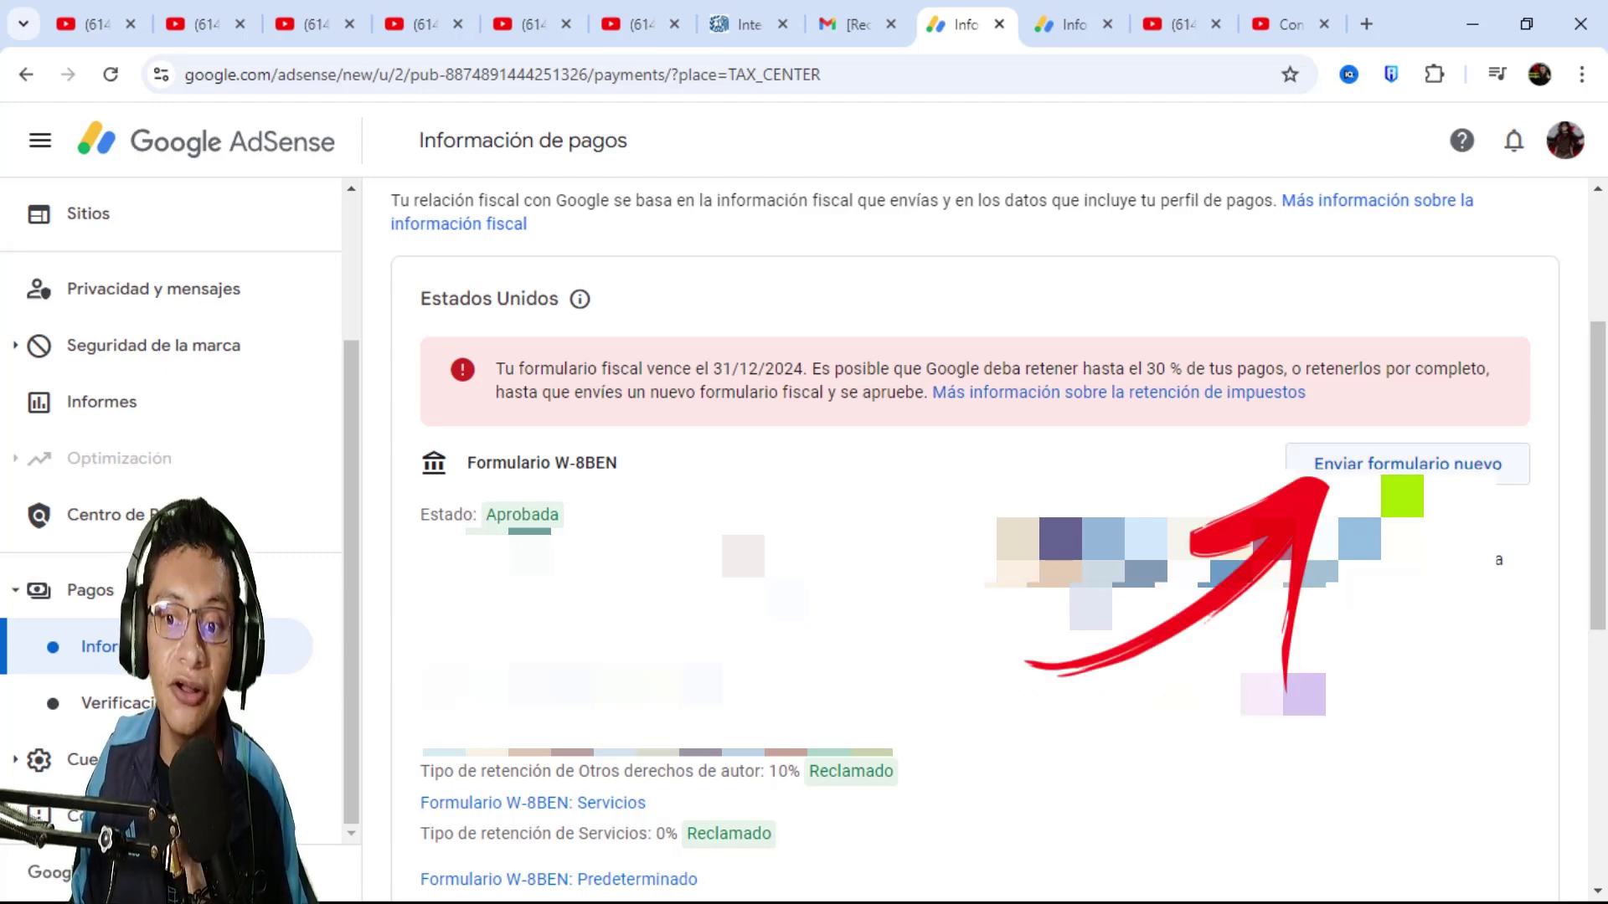
- Start a new US tax form and verify the account by submitting the account password
{"action": "left_click", "coordinate": [1407, 464]}
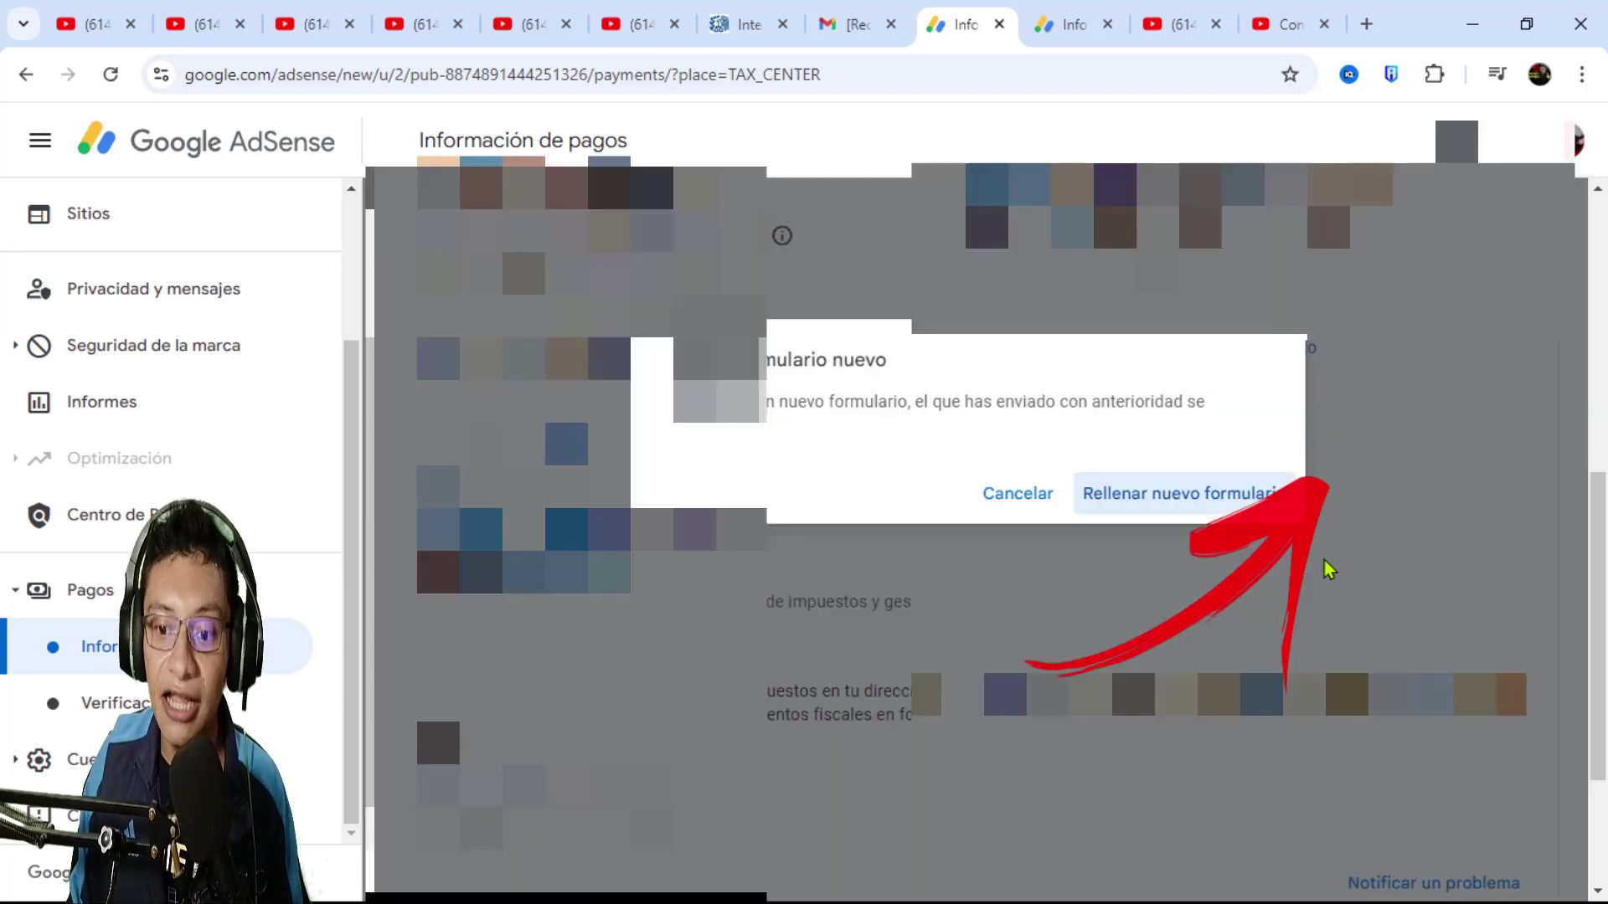
{"action": "left_click", "coordinate": [1211, 495]}
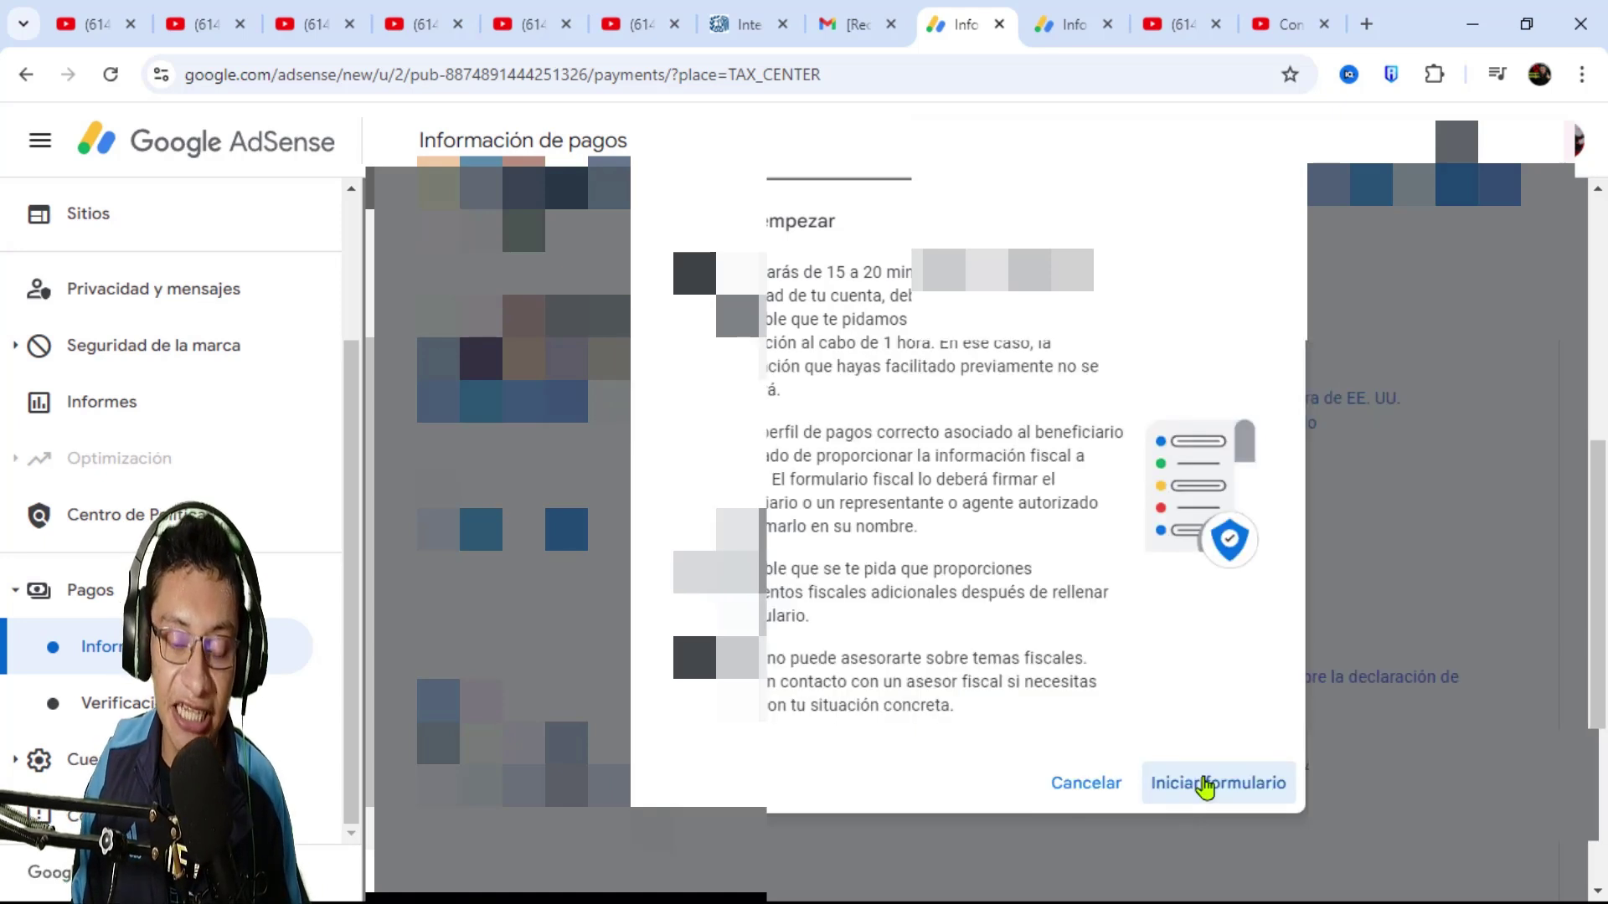
{"action": "left_click", "coordinate": [1248, 783]}
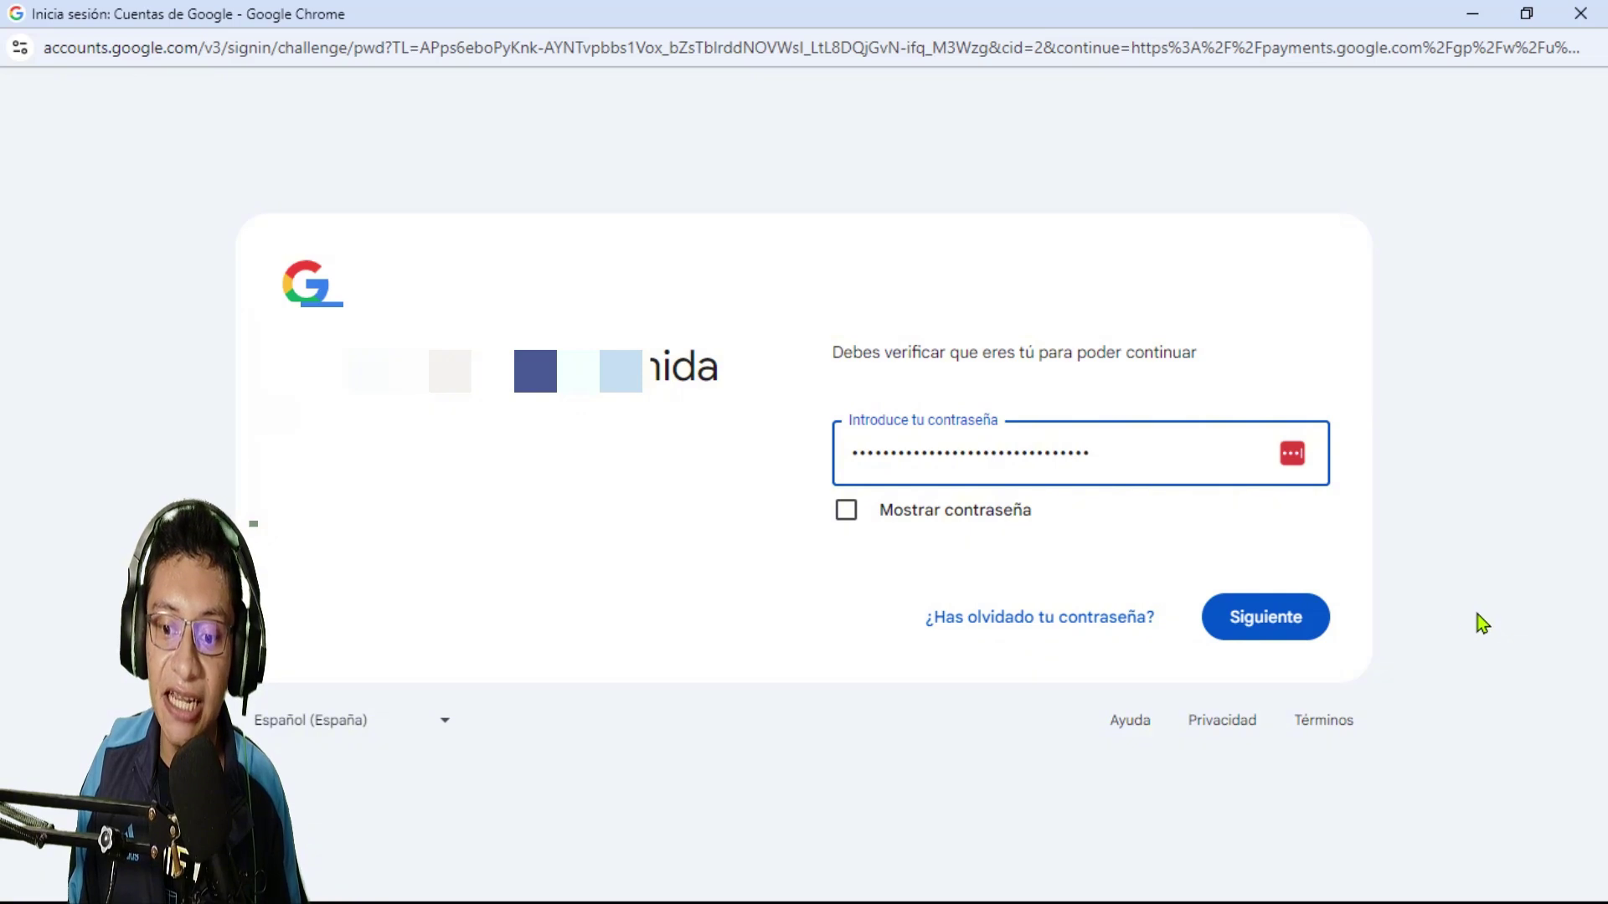
{"action": "left_click", "coordinate": [1294, 615]}
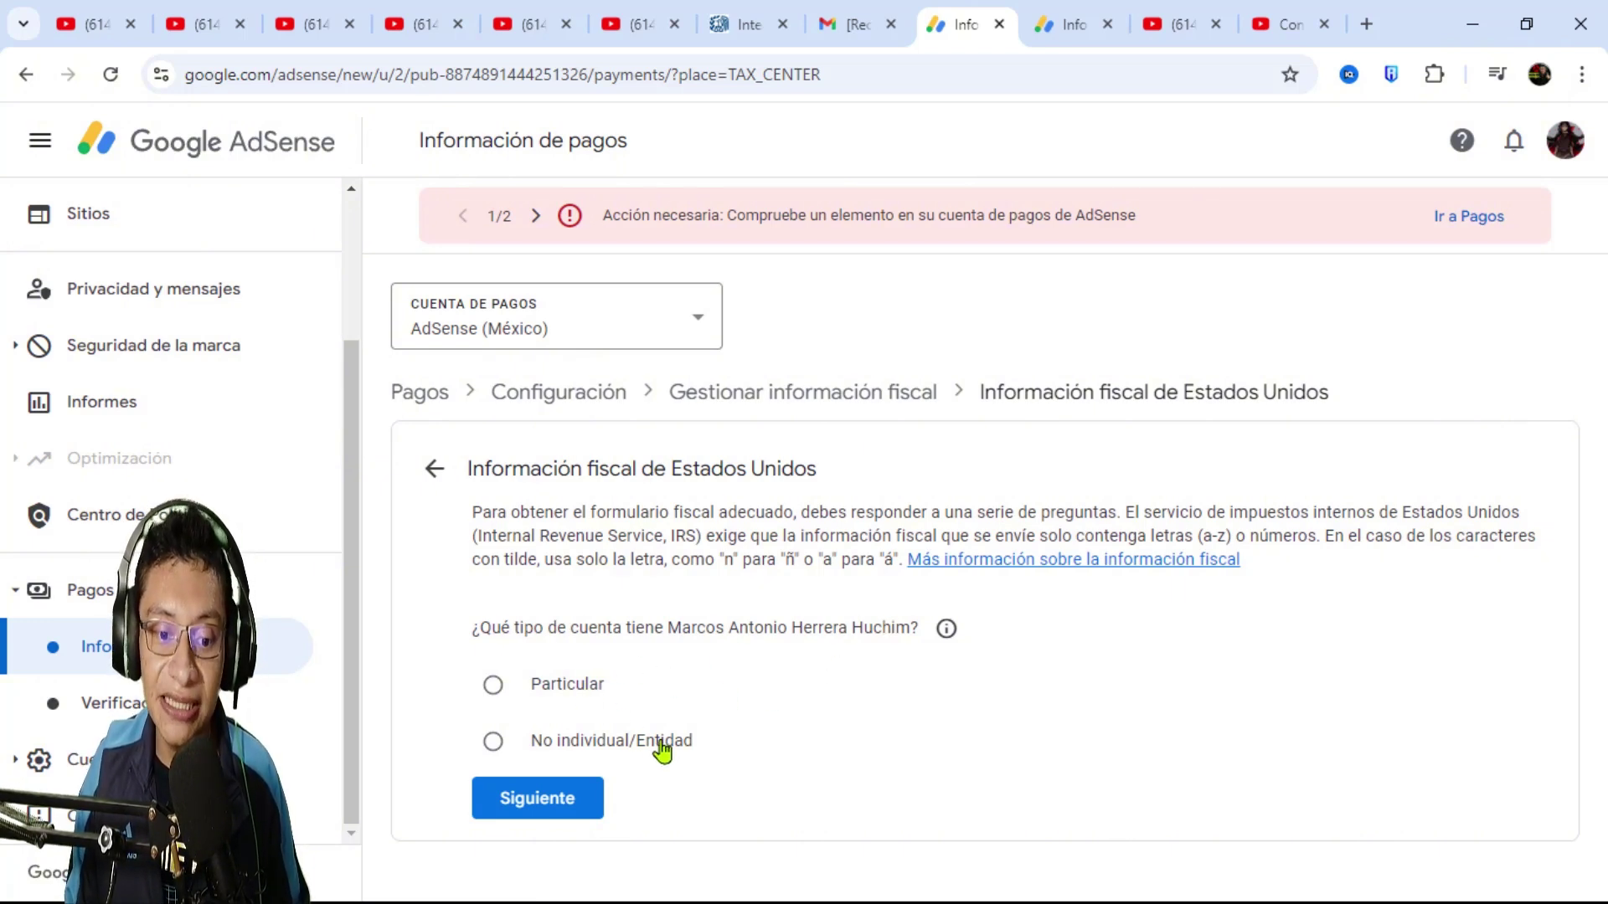
- Choose Particular as account type, No for US citizen or resident, and W-8BEN as tax form, and continue to that form
{"action": "left_click", "coordinate": [589, 693]}
{"action": "left_click", "coordinate": [582, 798]}
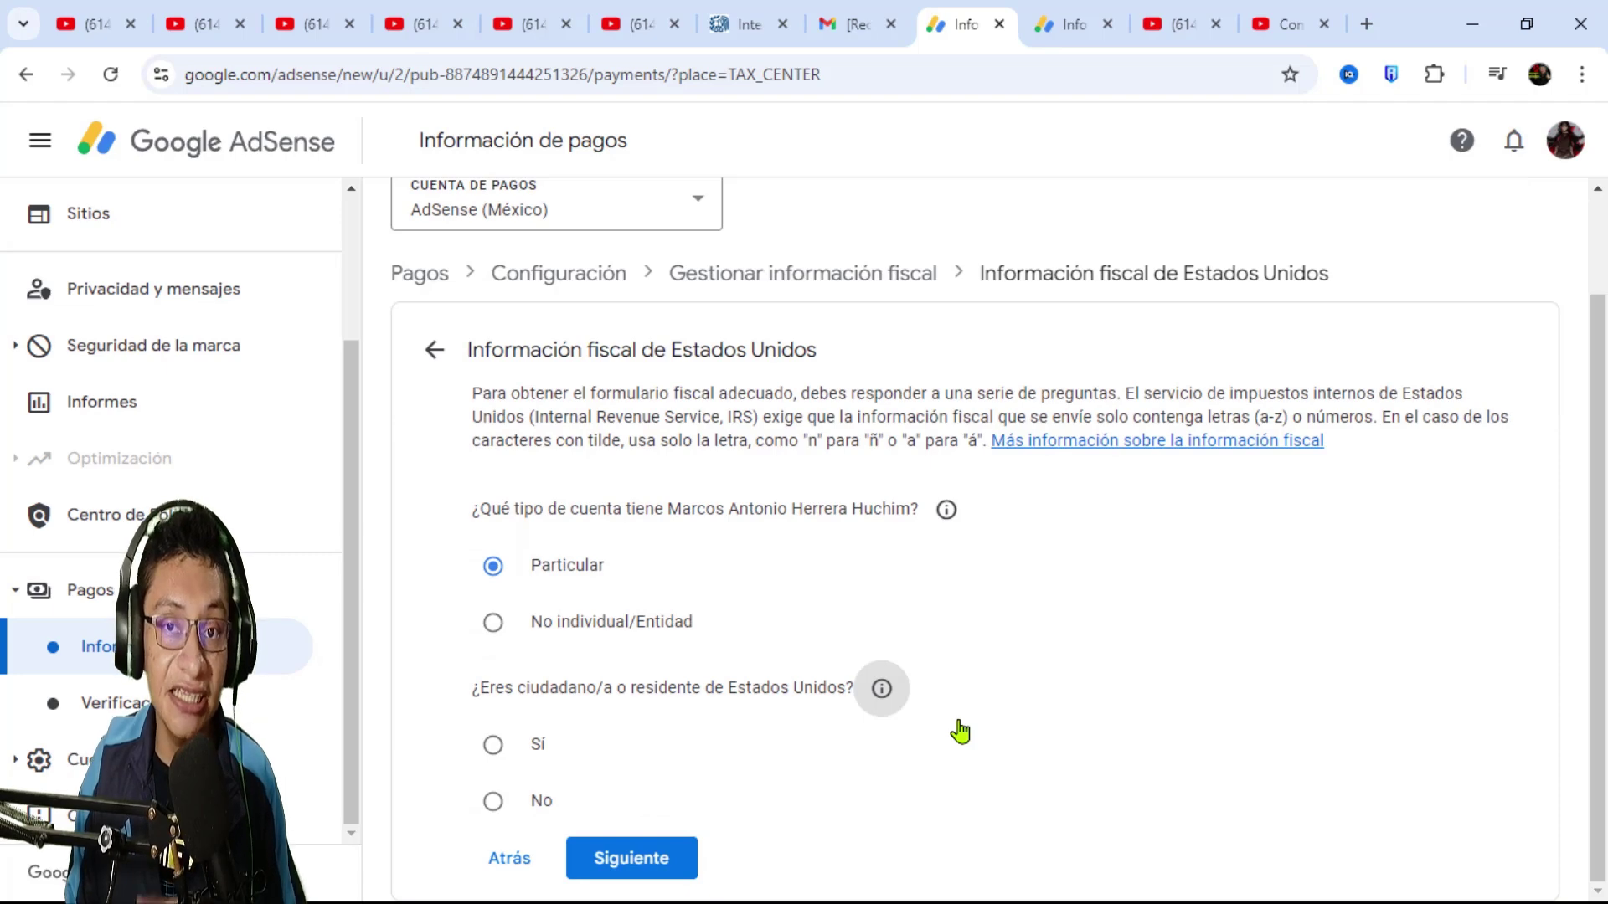
{"action": "left_click", "coordinate": [532, 805]}
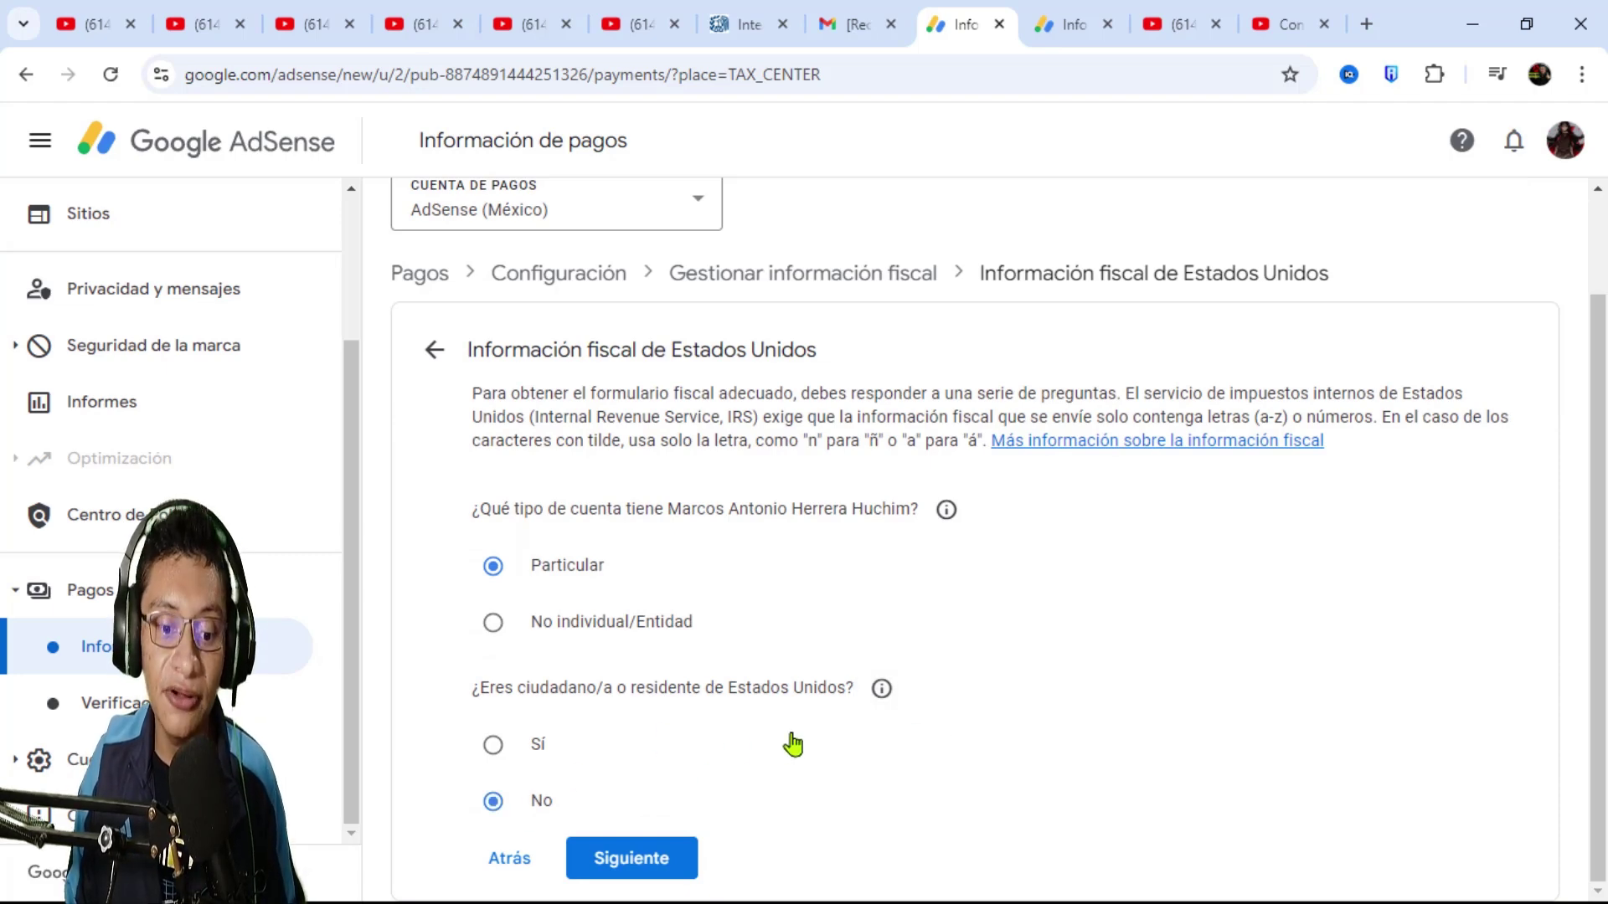
{"action": "left_click", "coordinate": [665, 861]}
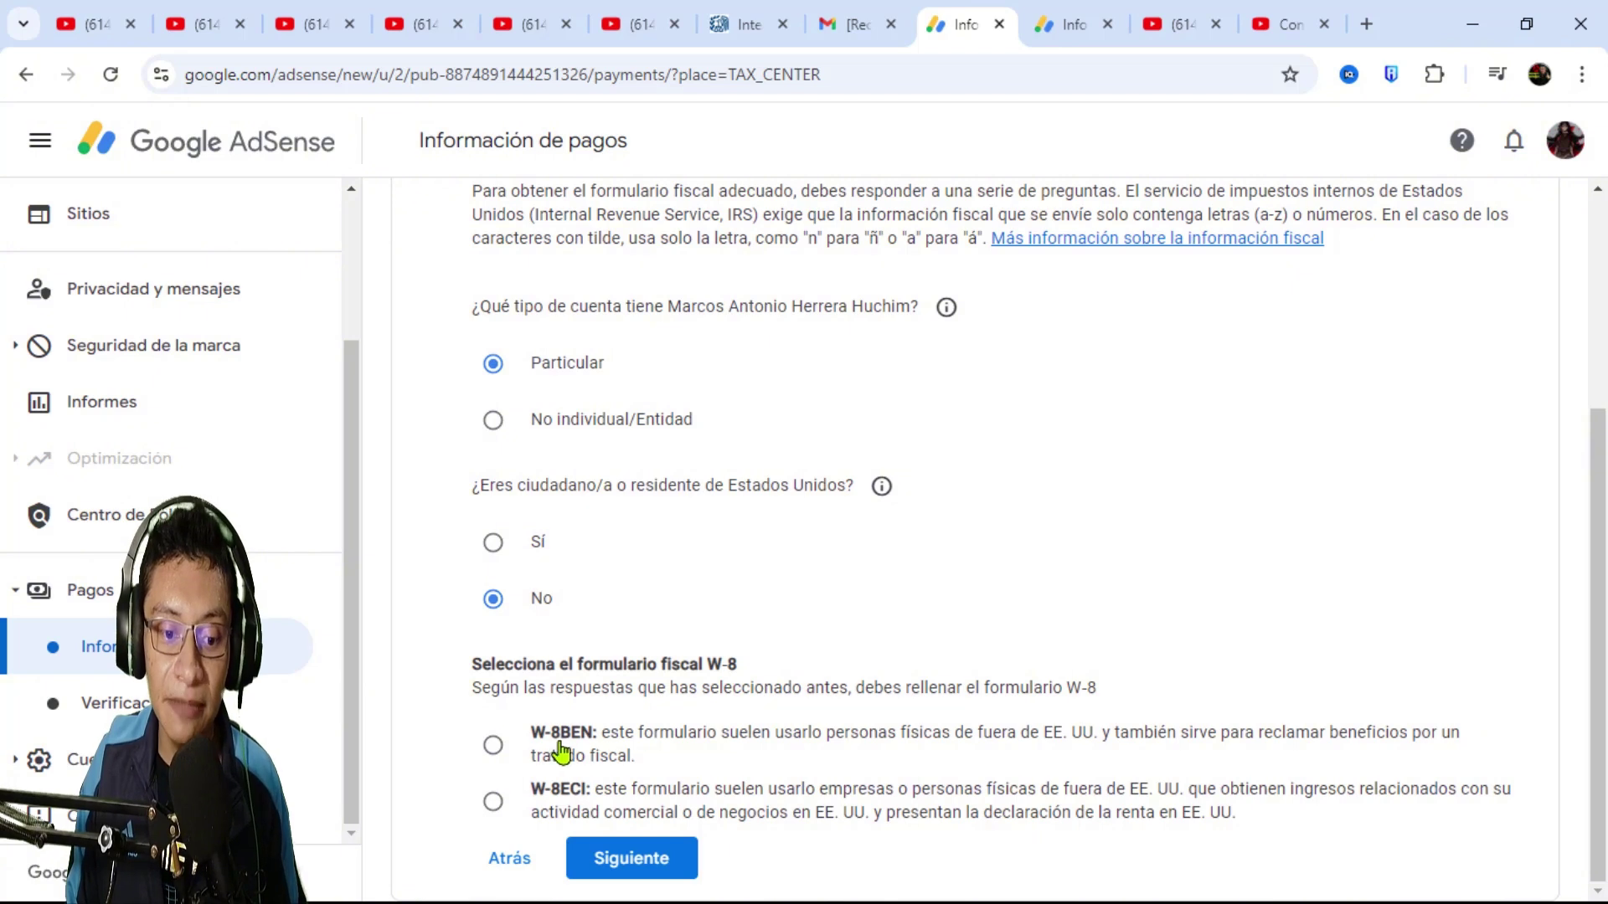
{"action": "left_click", "coordinate": [493, 746]}
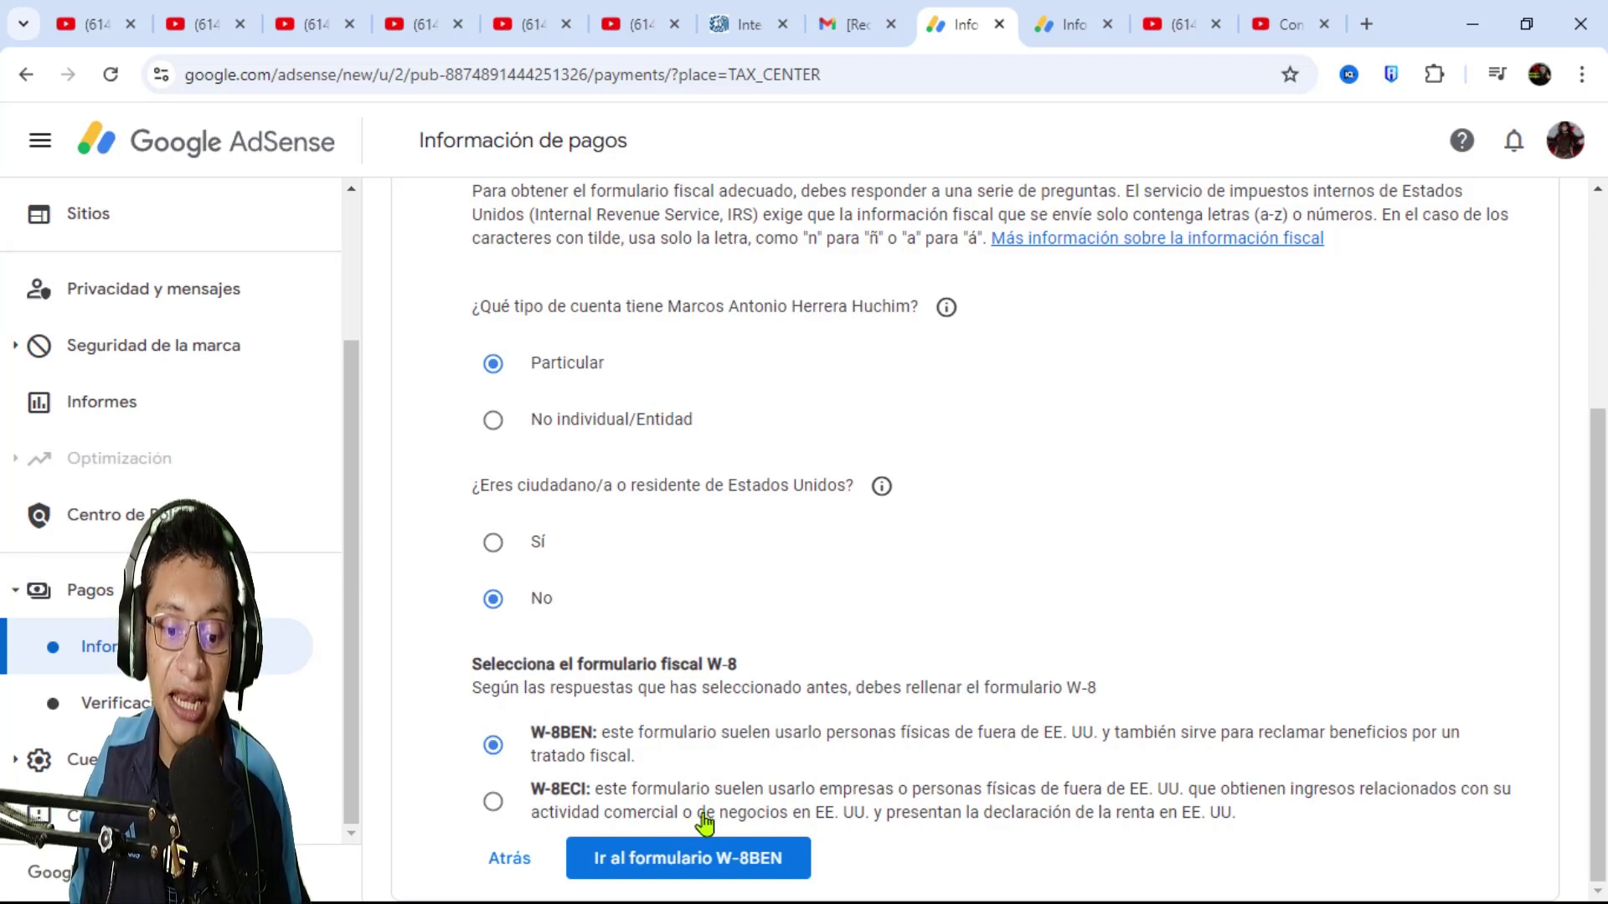
{"action": "left_click", "coordinate": [759, 865]}
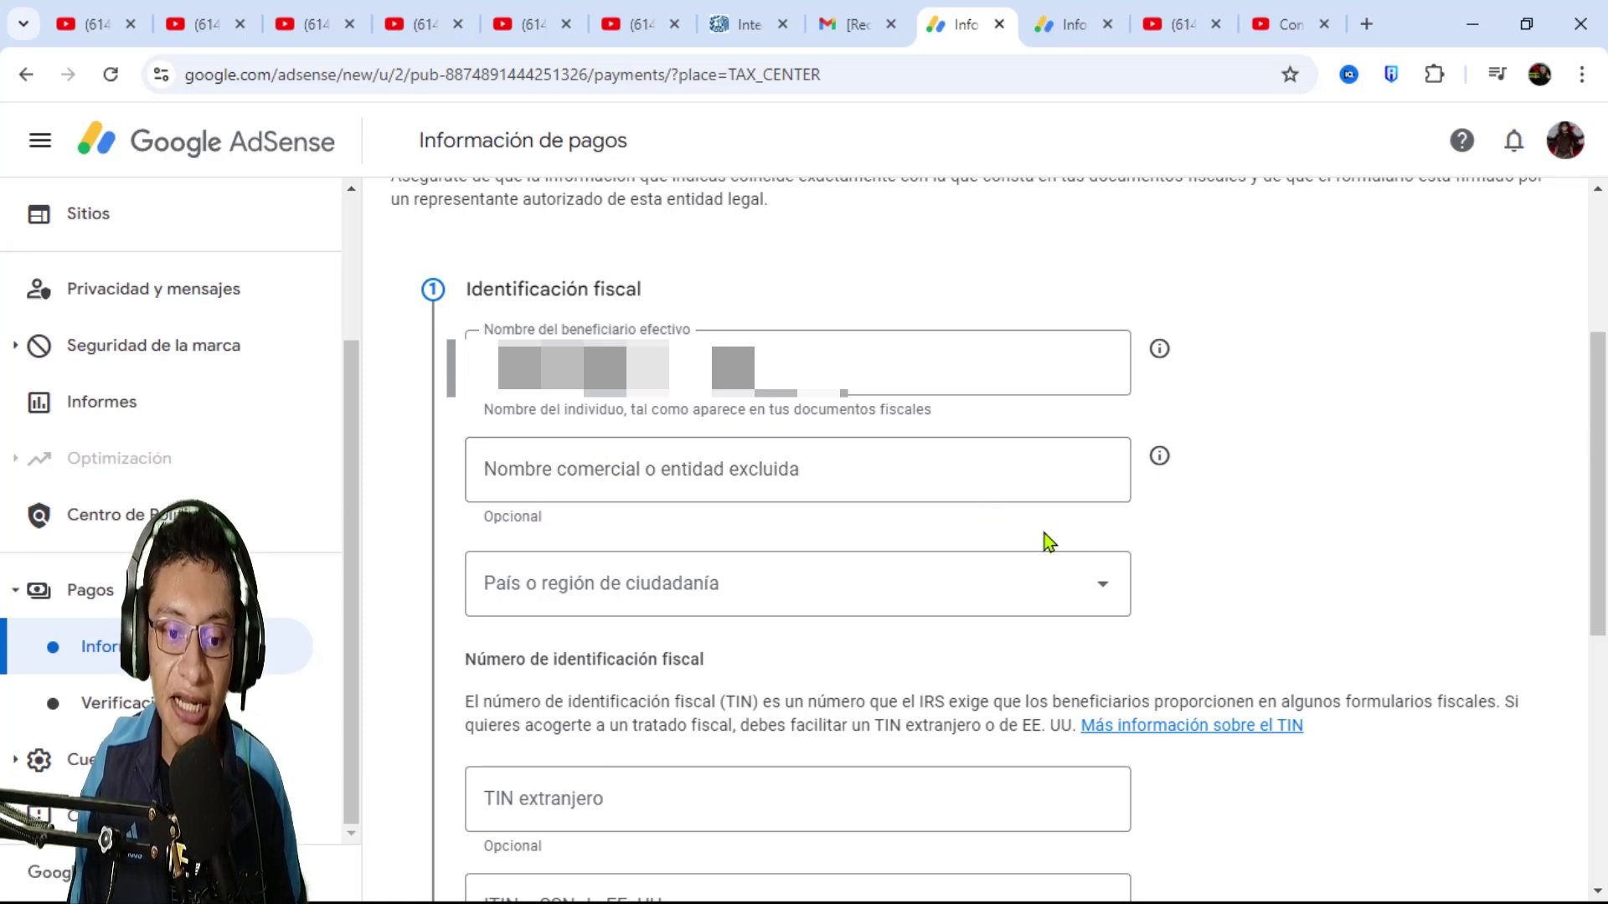
- Set the country of citizenship to México and enter the foreign tax identification number (TIN extranjero)
{"action": "left_click", "coordinate": [793, 586]}
{"action": "scroll", "coordinate": [793, 673], "scroll_direction": "down", "scroll_amount": 20}
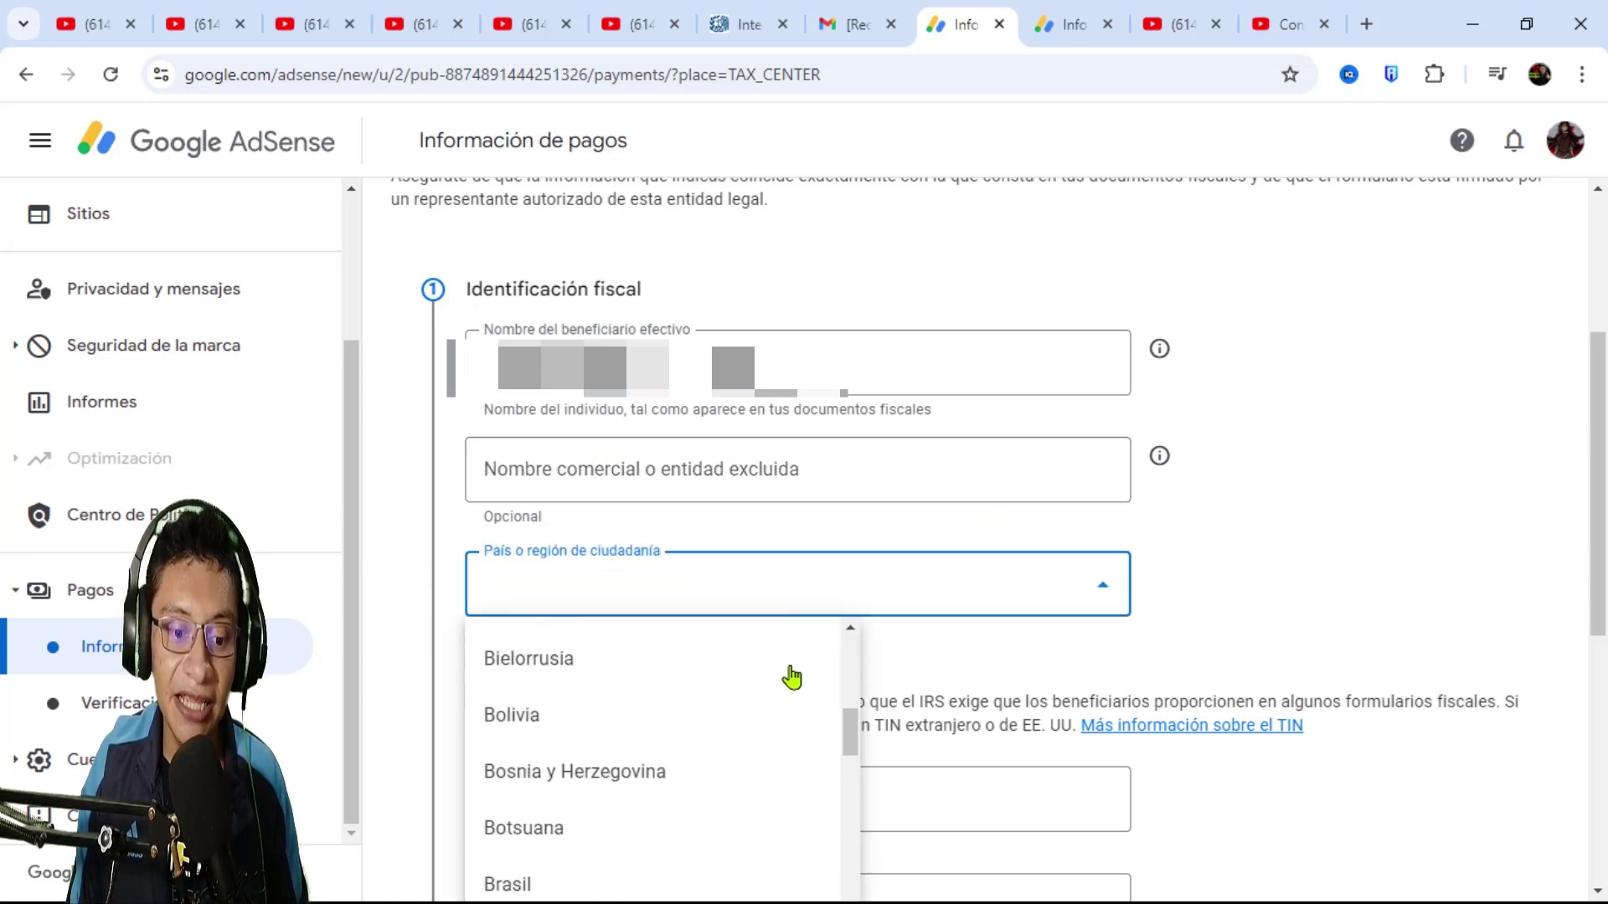
{"action": "scroll", "coordinate": [786, 714], "scroll_direction": "down", "scroll_amount": 20}
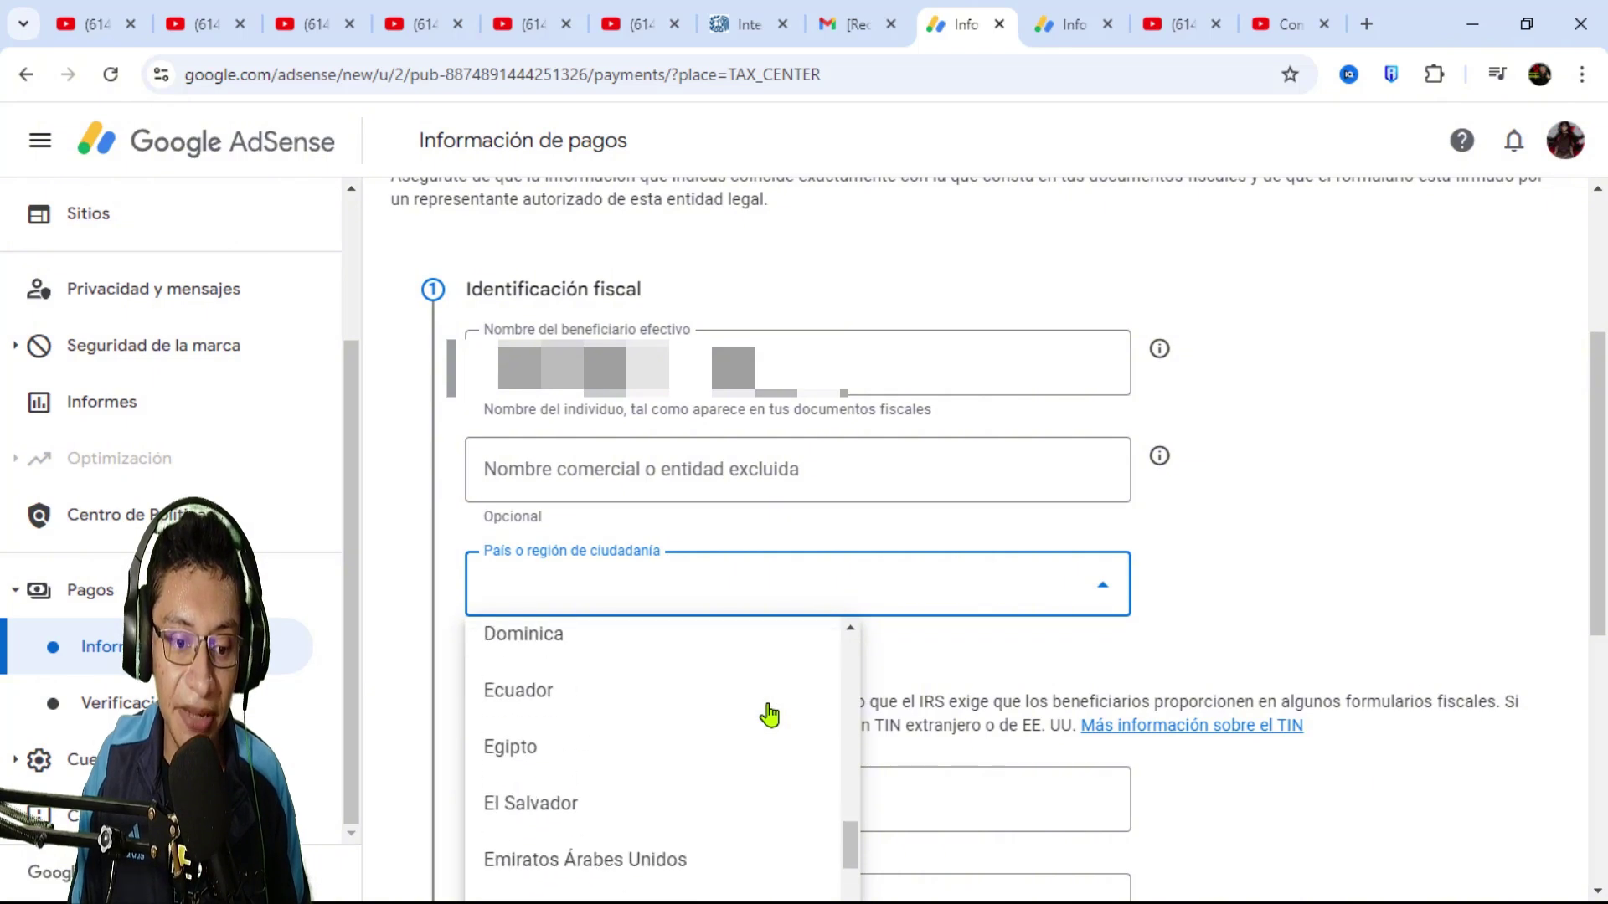
{"action": "scroll", "coordinate": [769, 715], "scroll_direction": "down", "scroll_amount": 20}
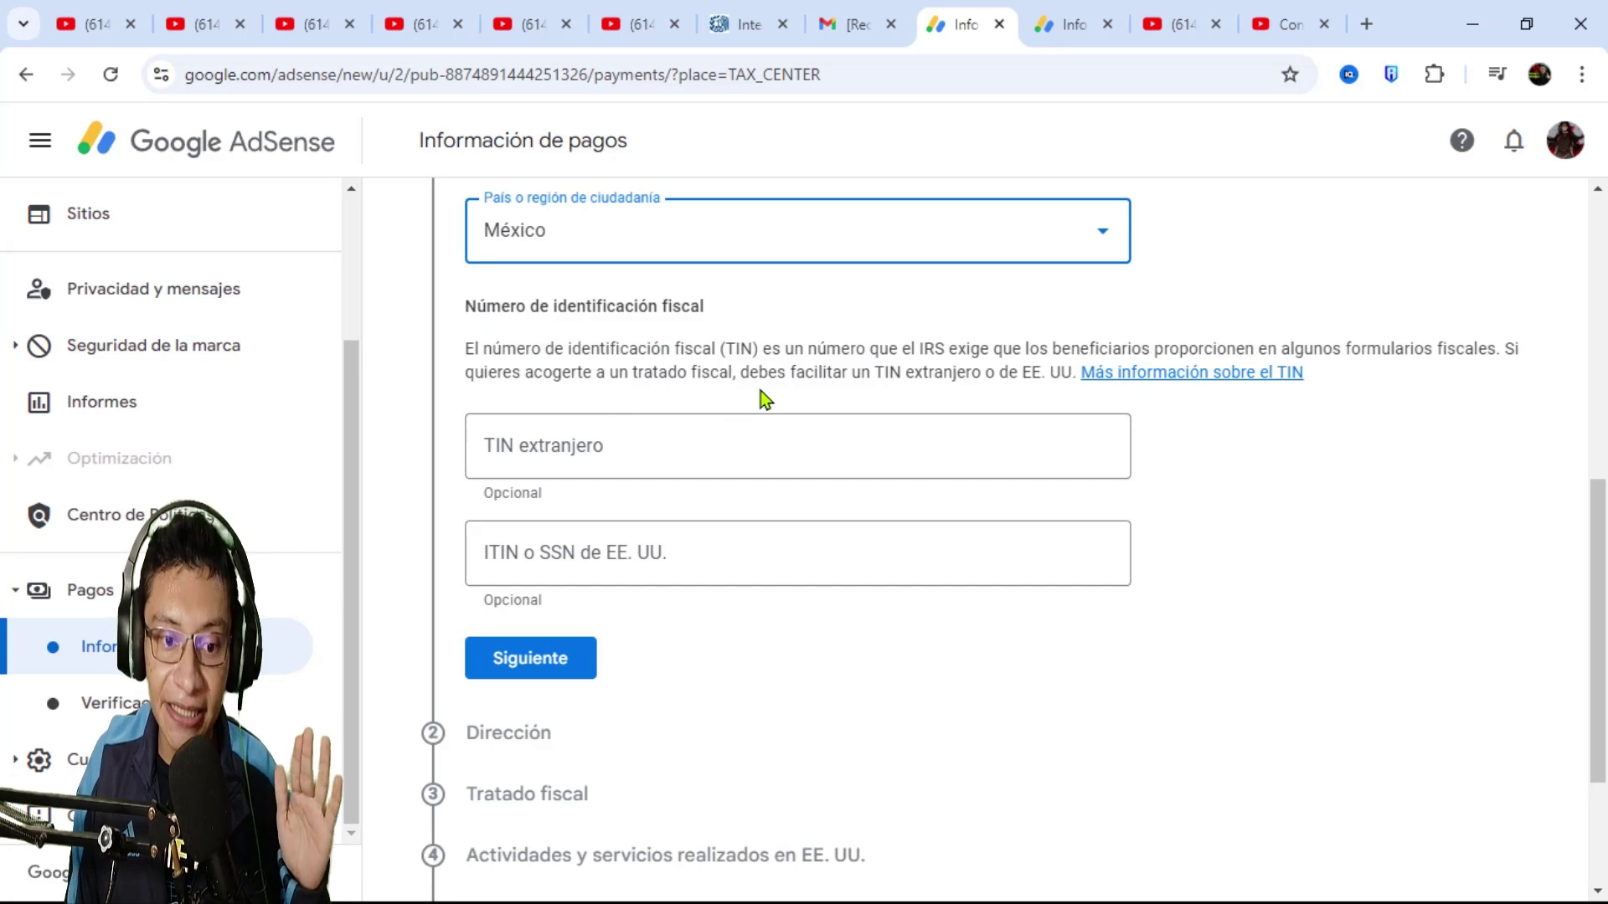
{"action": "left_click", "coordinate": [616, 446]}
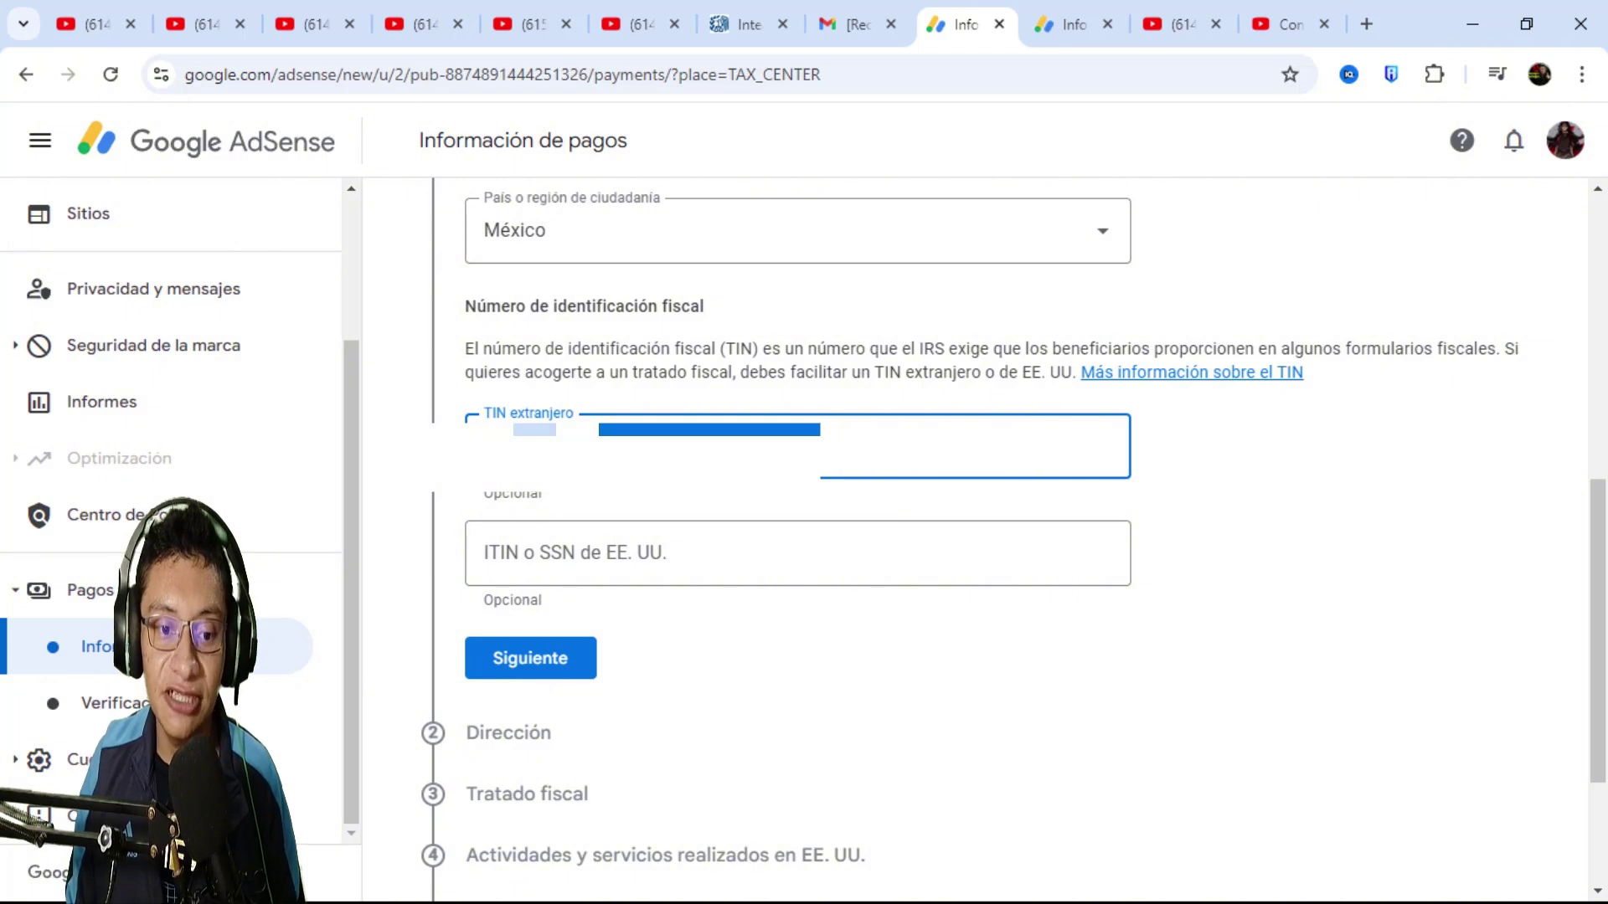
- Continue to the address section without entering a US ITIN or SSN, and set the state of residence to Yucatán
{"action": "left_click", "coordinate": [744, 559]}
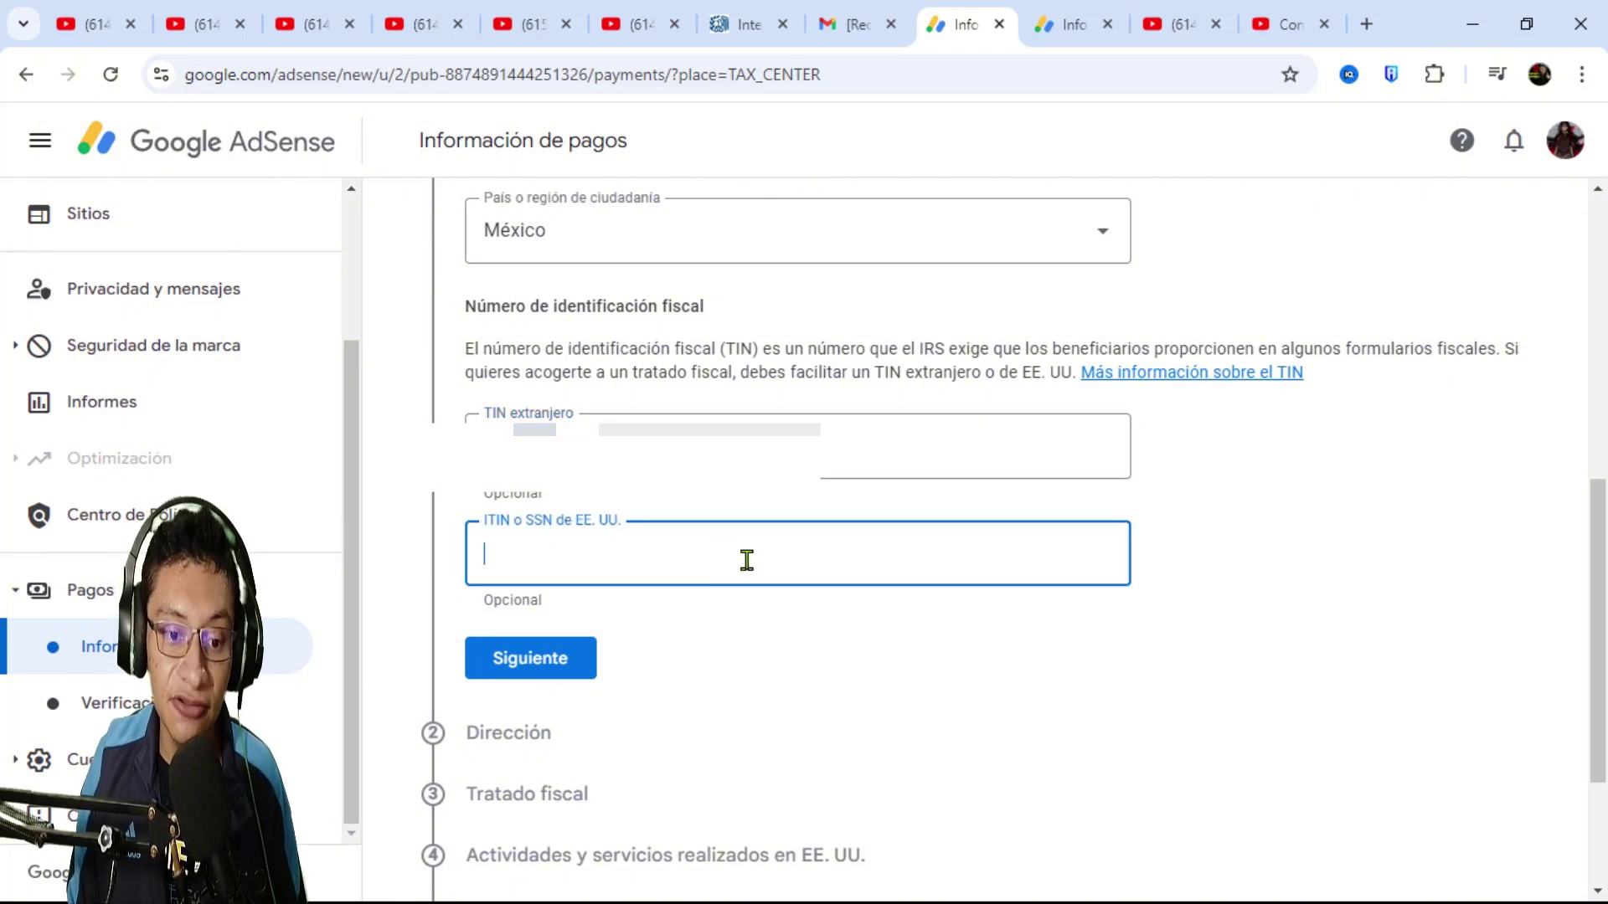
{"action": "left_click", "coordinate": [557, 659]}
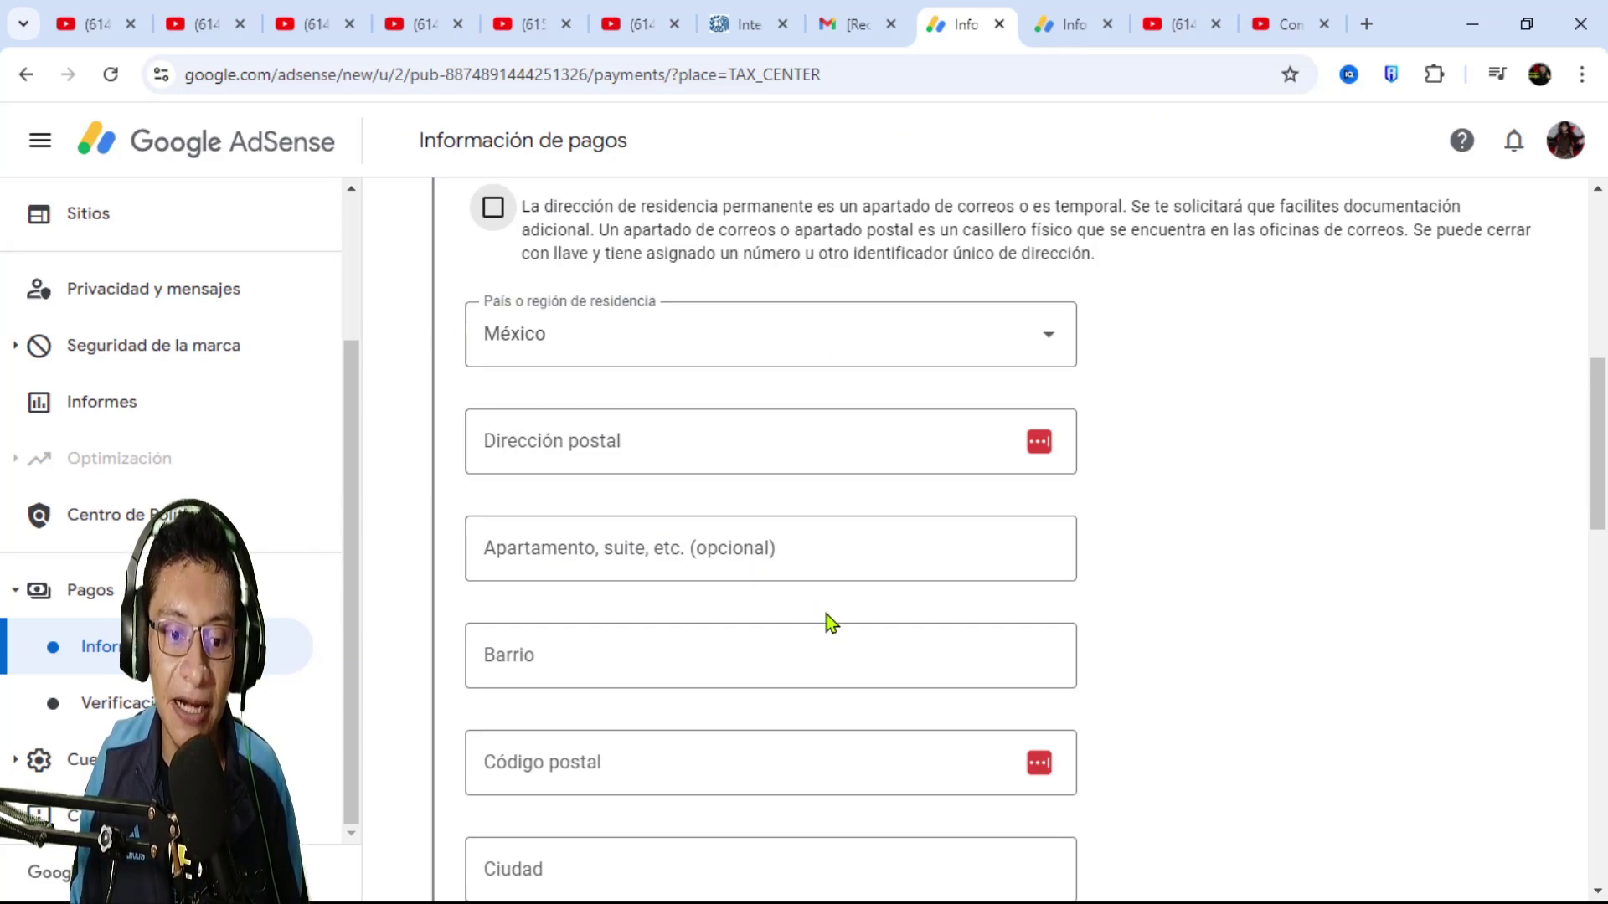
{"action": "scroll", "coordinate": [818, 586], "scroll_direction": "down", "scroll_amount": 2}
{"action": "scroll", "coordinate": [758, 545], "scroll_direction": "down", "scroll_amount": 2}
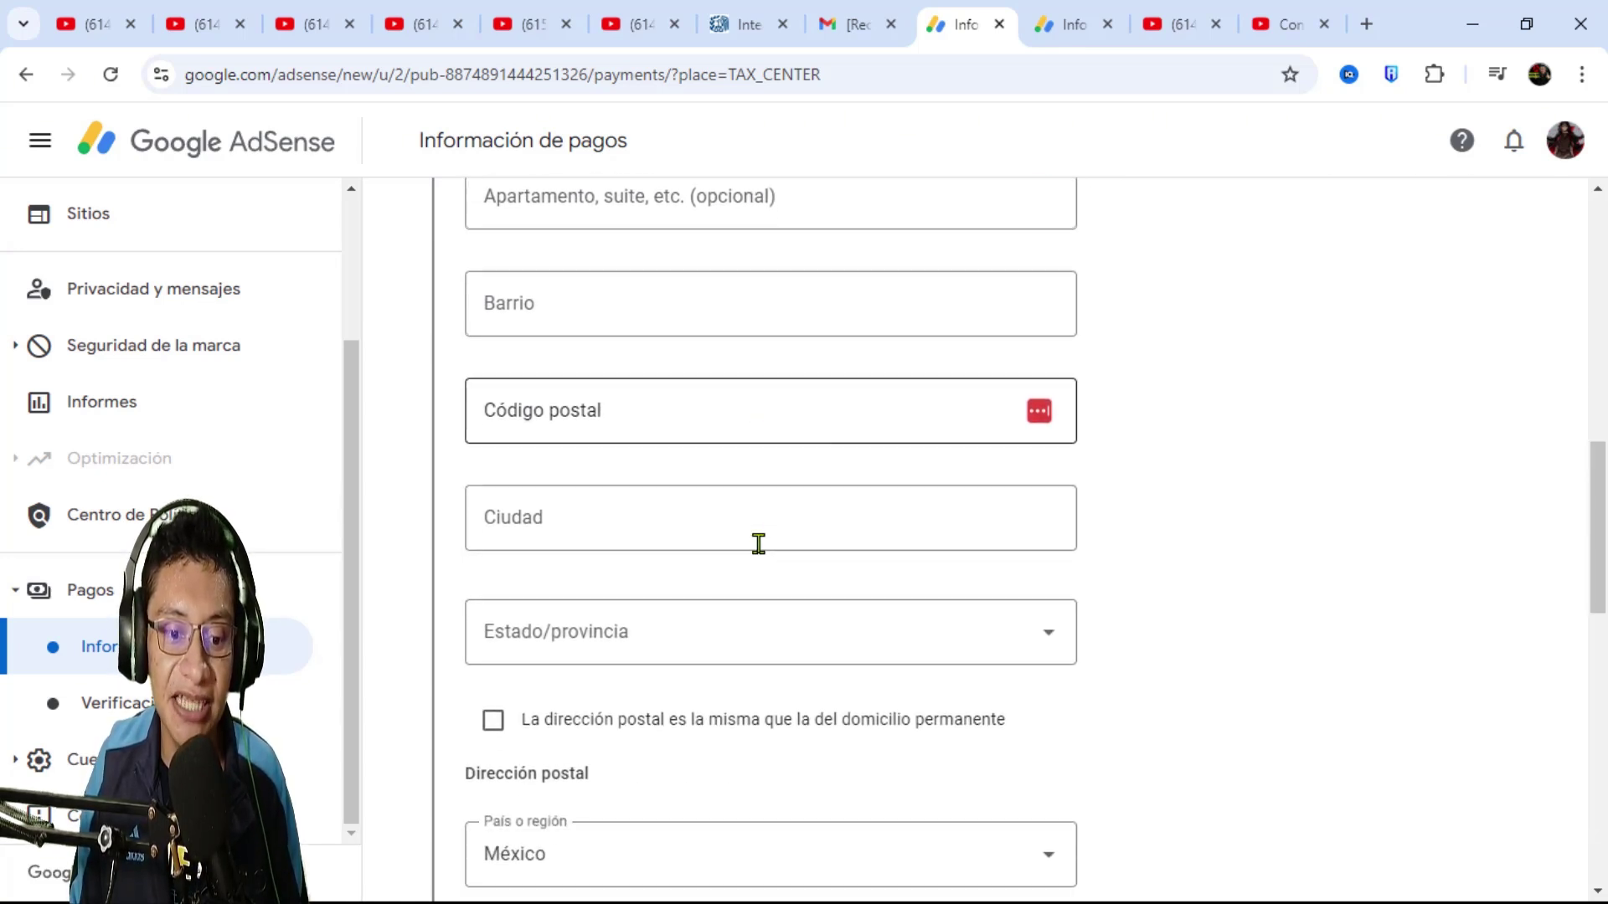
{"action": "left_click", "coordinate": [543, 655]}
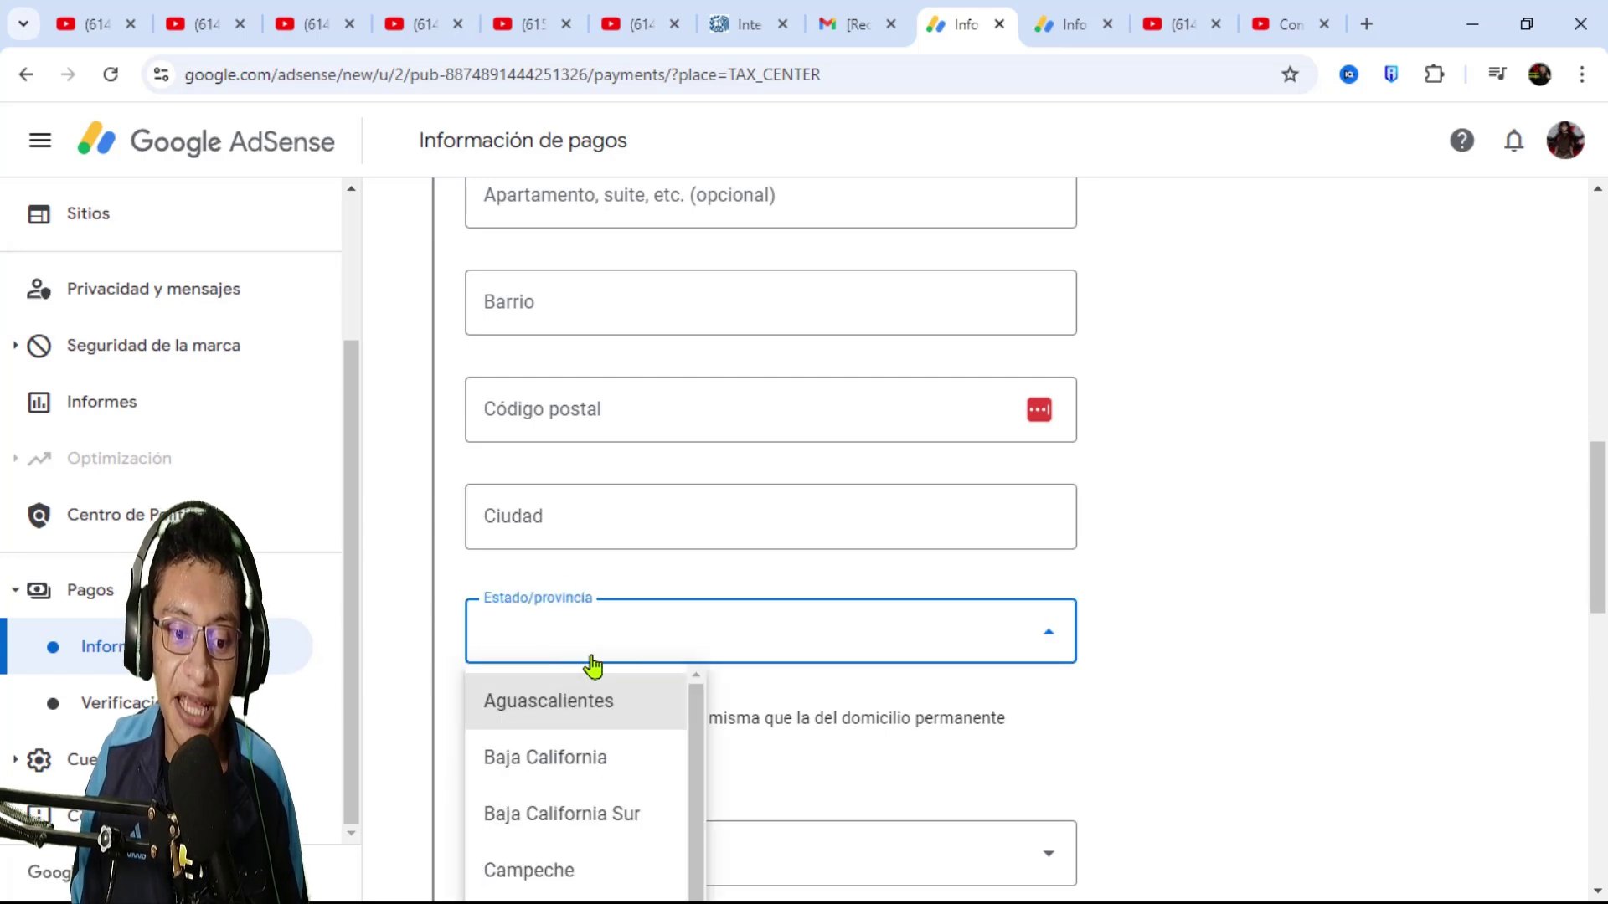
{"action": "scroll", "coordinate": [586, 725], "scroll_direction": "down", "scroll_amount": 5}
{"action": "scroll", "coordinate": [652, 772], "scroll_direction": "up", "scroll_amount": 1}
{"action": "scroll", "coordinate": [652, 772], "scroll_direction": "down", "scroll_amount": 8}
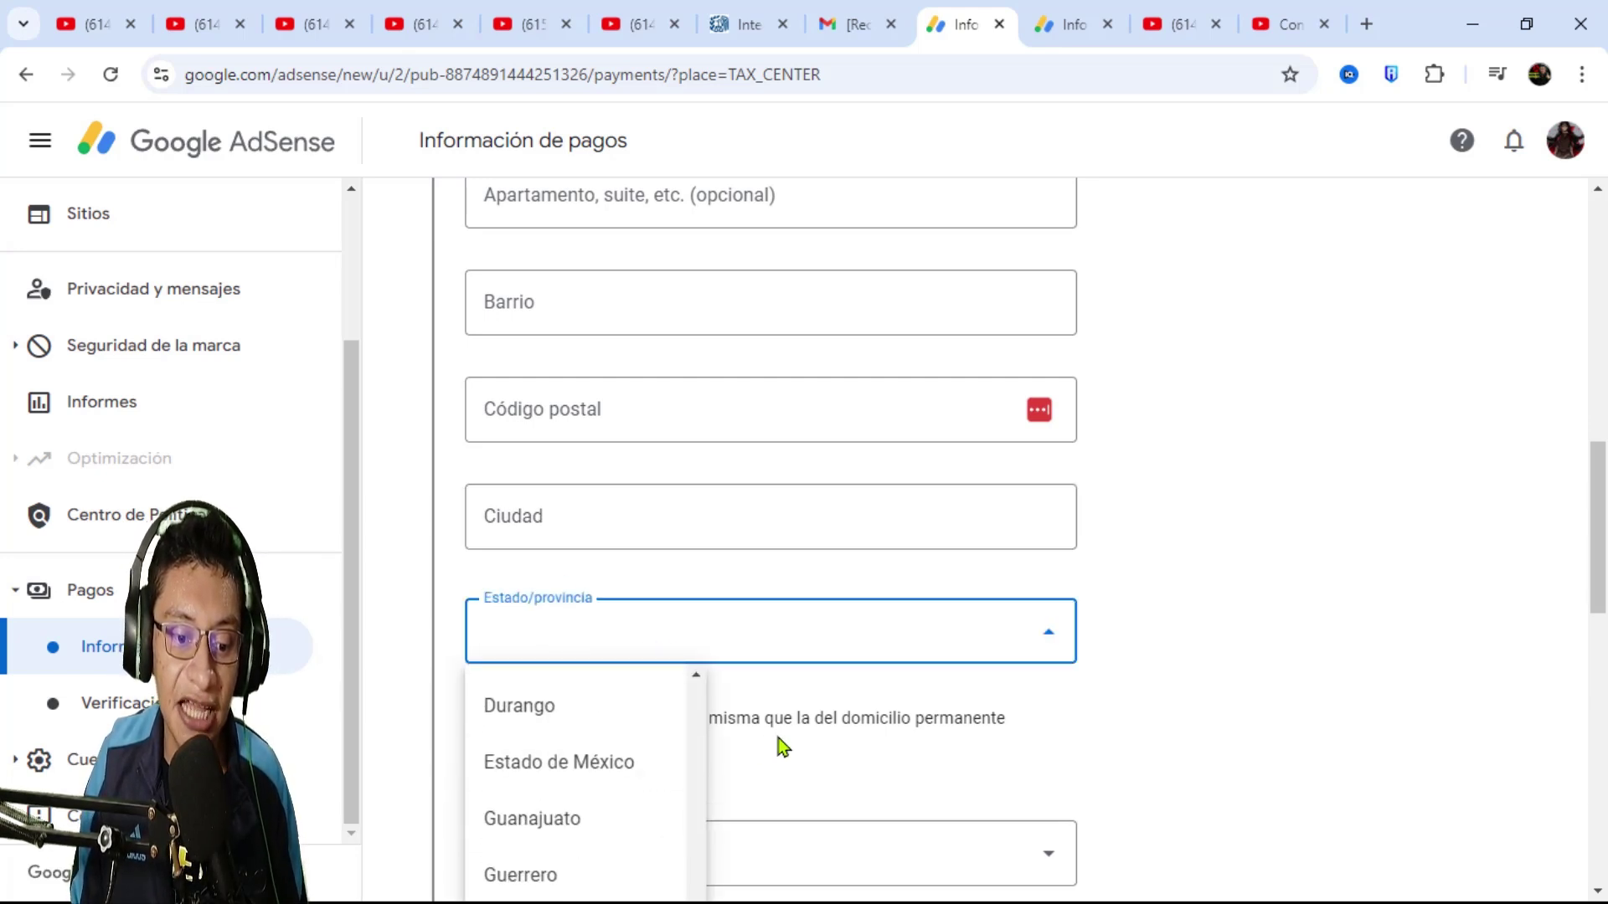
{"action": "scroll", "coordinate": [552, 762], "scroll_direction": "down", "scroll_amount": 4}
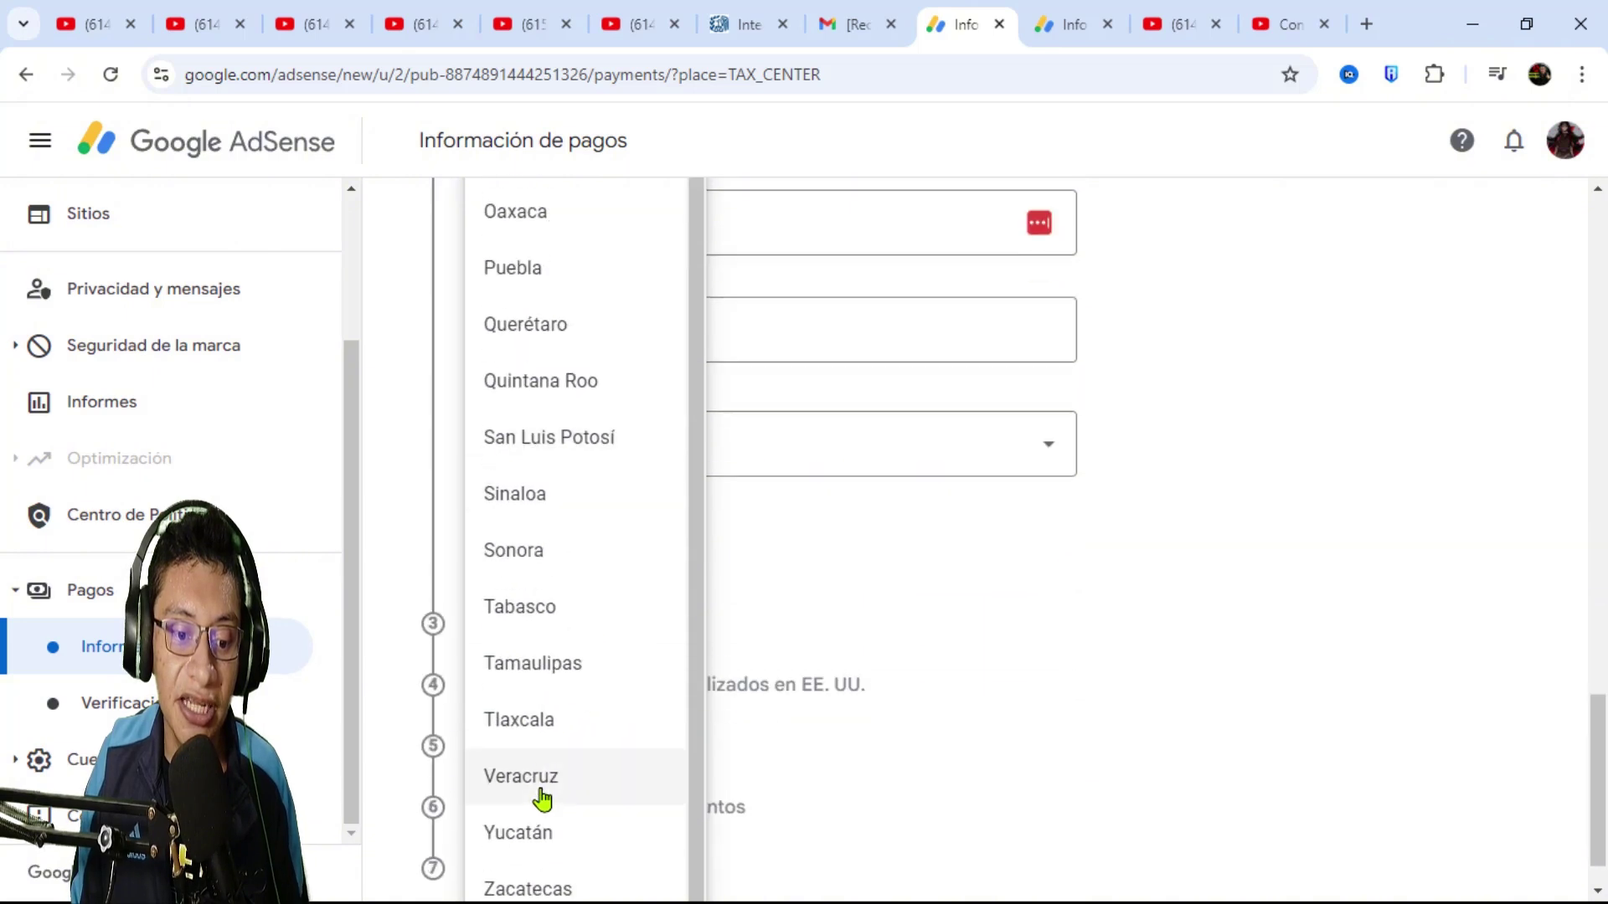
{"action": "scroll", "coordinate": [538, 638], "scroll_direction": "down", "scroll_amount": 1}
{"action": "left_click", "coordinate": [538, 771]}
{"action": "scroll", "coordinate": [823, 578], "scroll_direction": "up", "scroll_amount": 3}
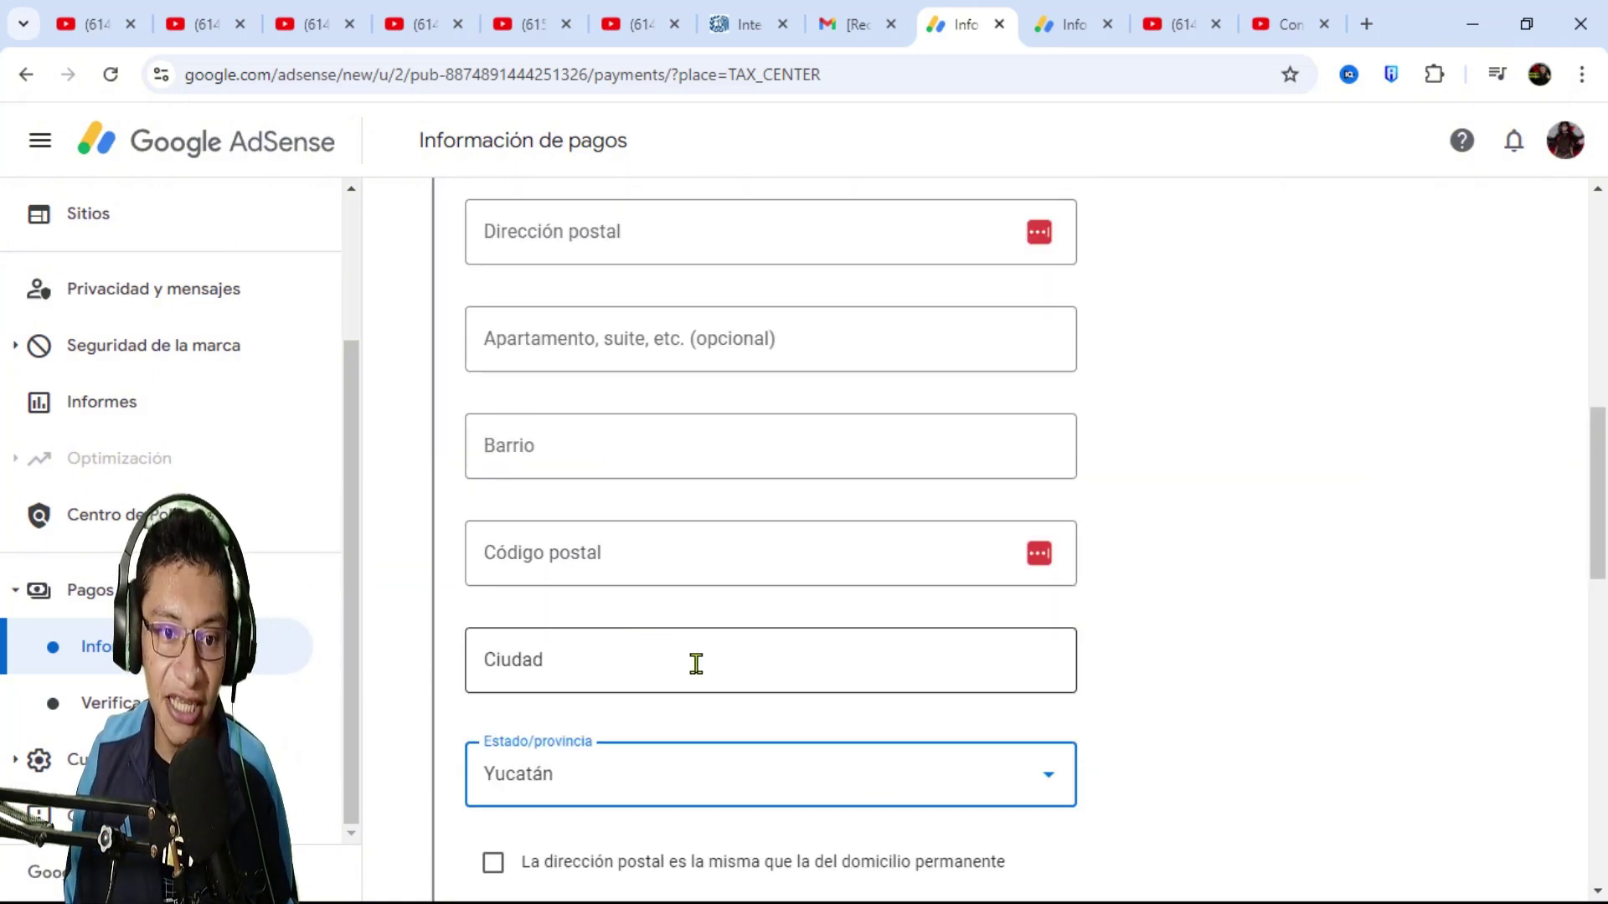
- Fill in the remaining permanent residence address fields, mark the mailing address as the same, and continue to the tax treaty section
{"action": "scroll", "coordinate": [697, 521], "scroll_direction": "up", "scroll_amount": 2}
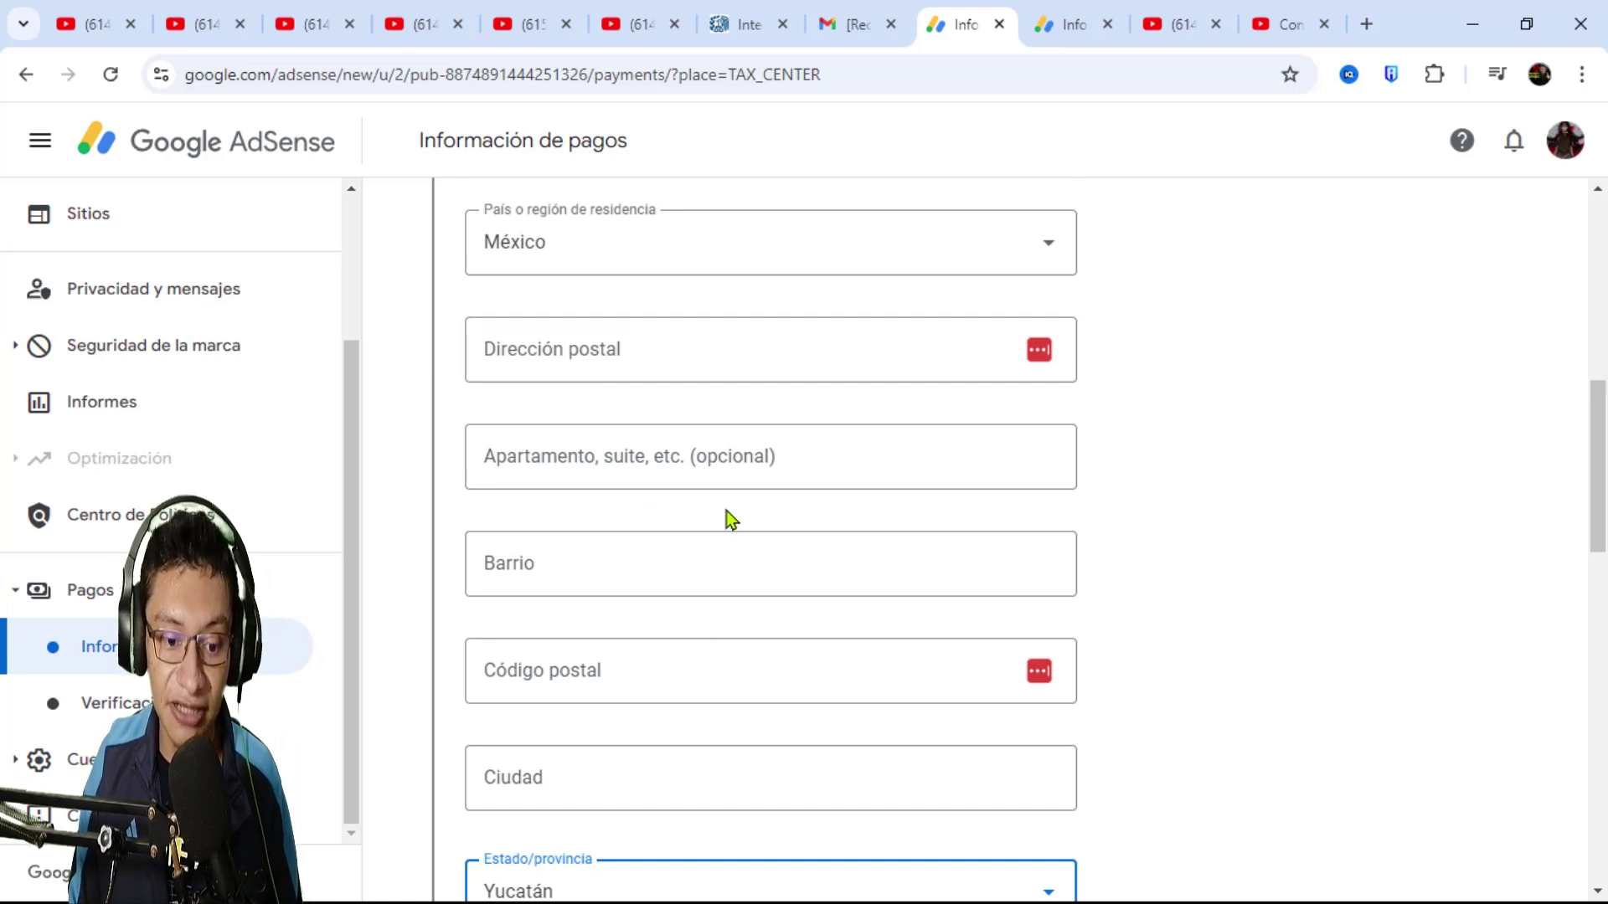
{"action": "scroll", "coordinate": [739, 534], "scroll_direction": "down", "scroll_amount": 1}
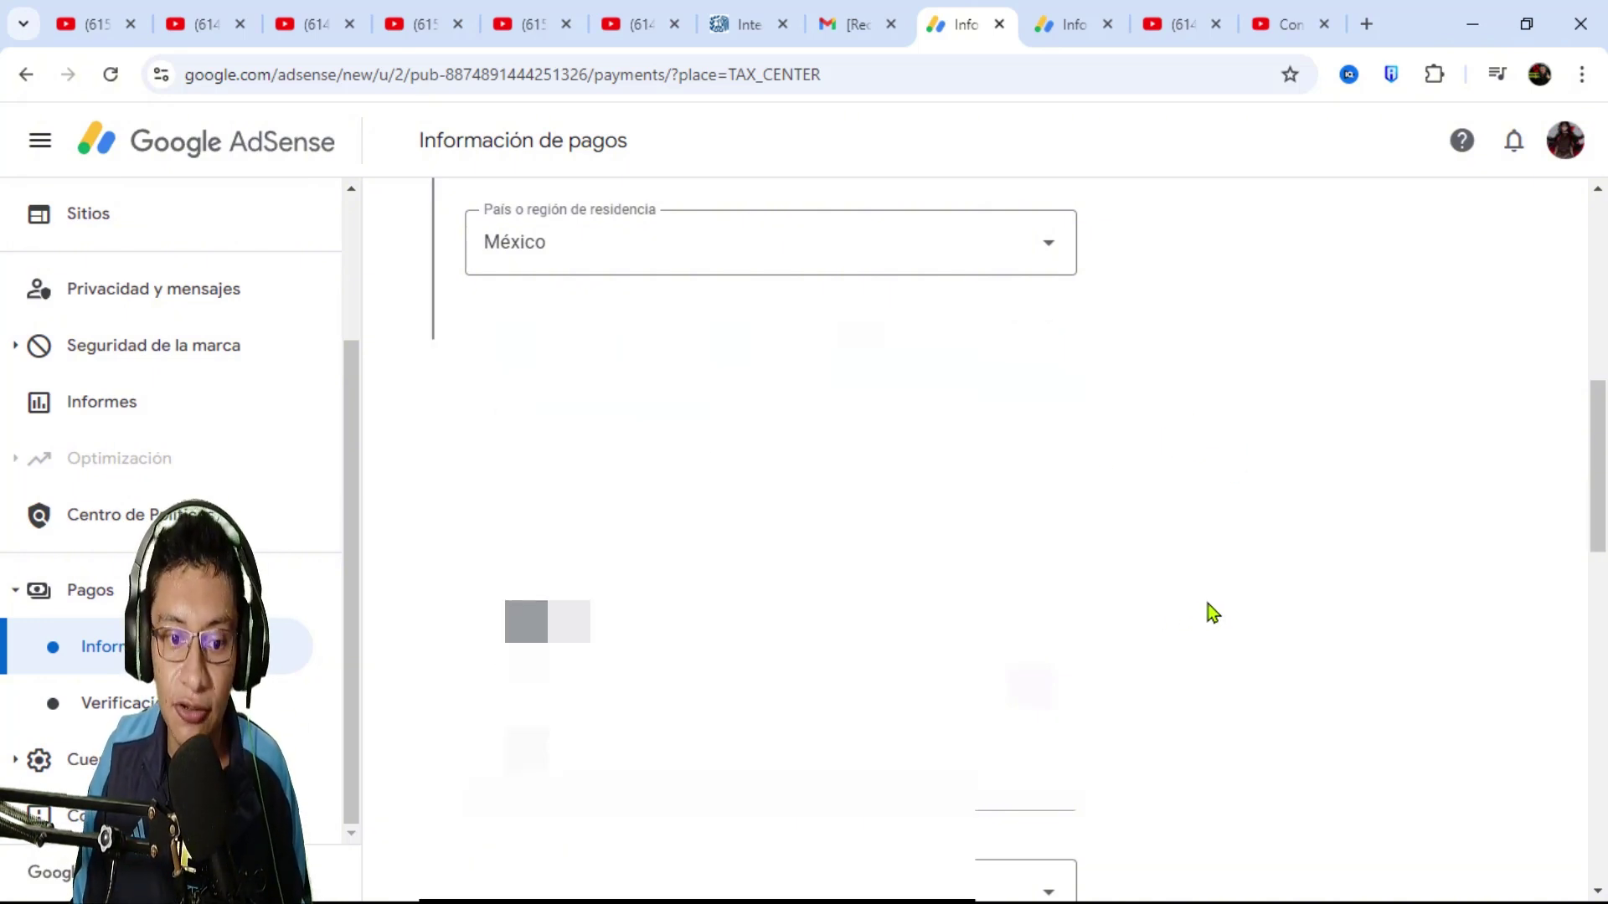
{"action": "scroll", "coordinate": [1213, 611], "scroll_direction": "down", "scroll_amount": 3}
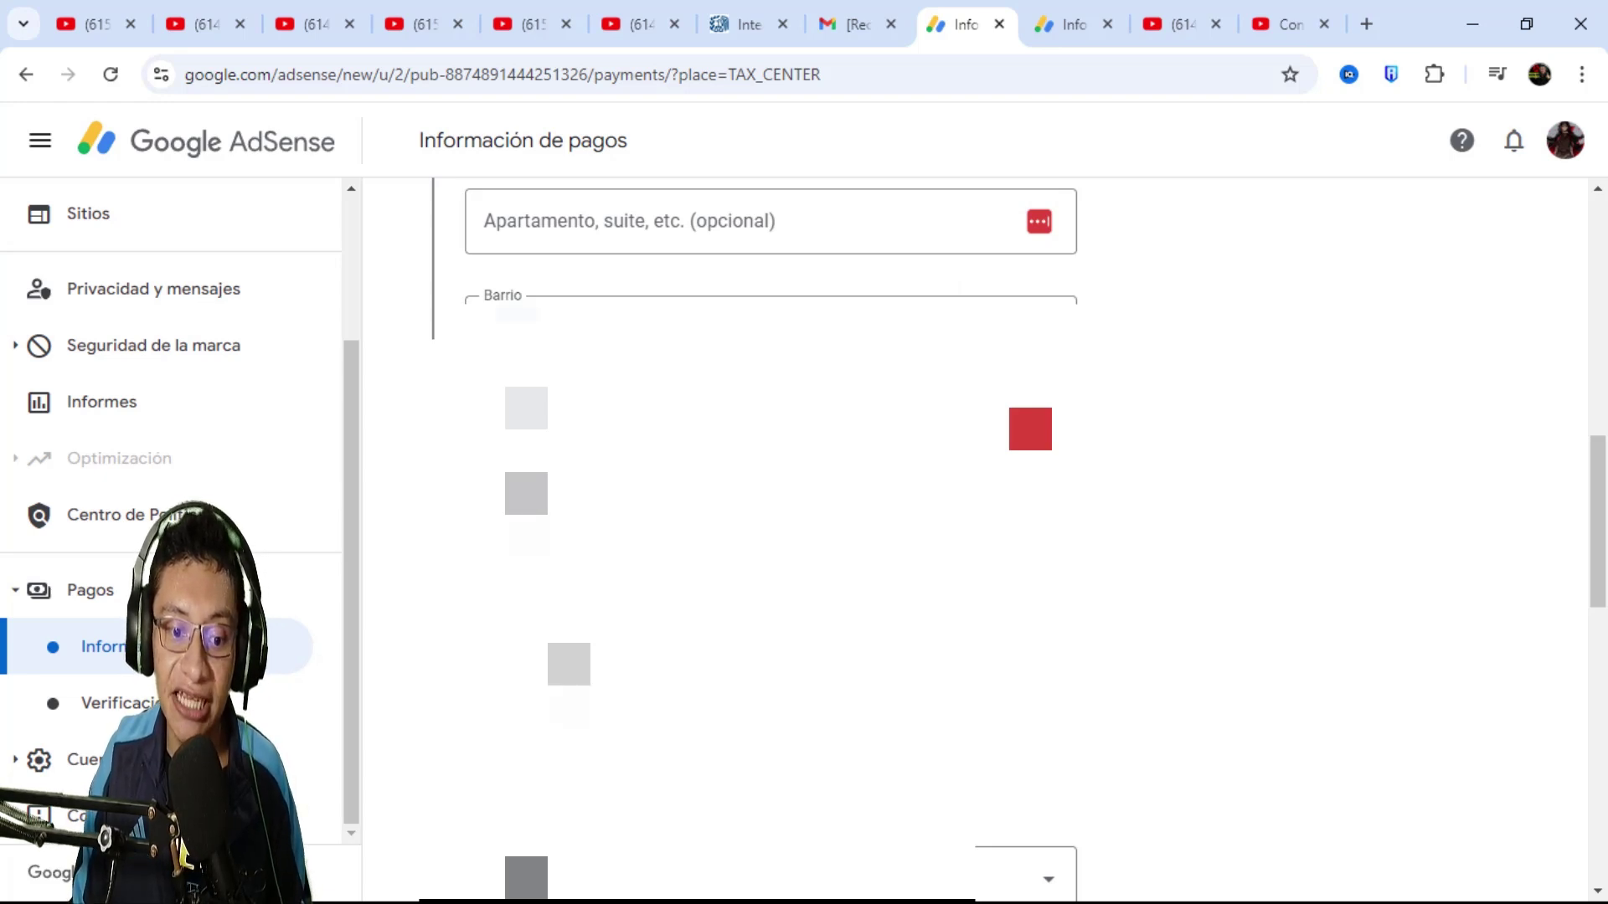
{"action": "scroll", "coordinate": [568, 664], "scroll_direction": "down", "scroll_amount": 1}
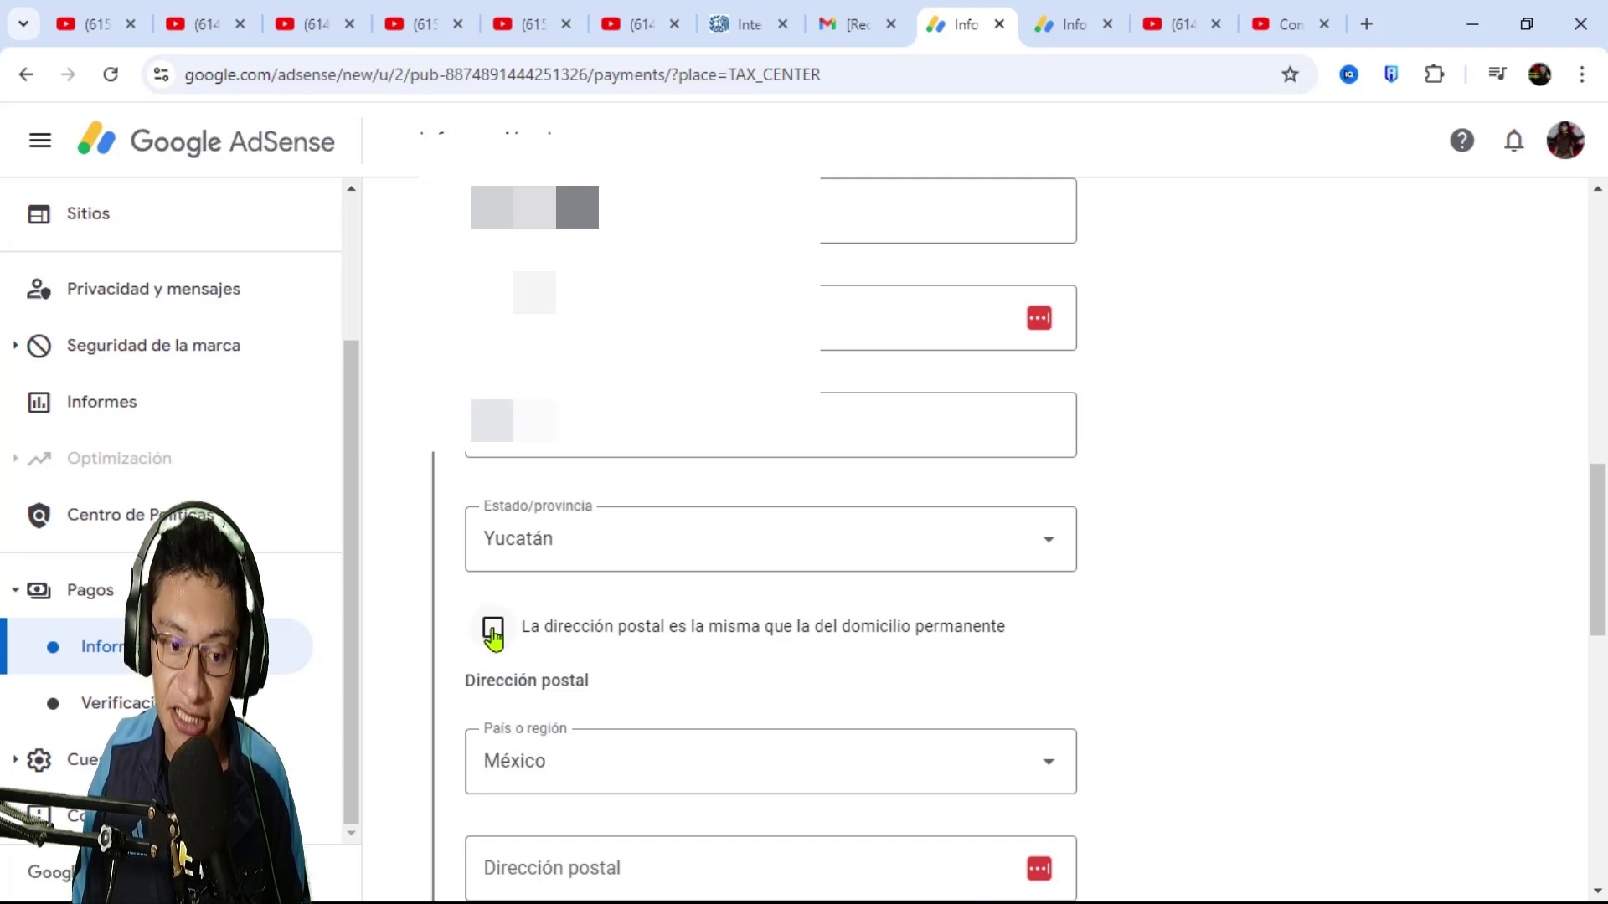
{"action": "left_click", "coordinate": [493, 630]}
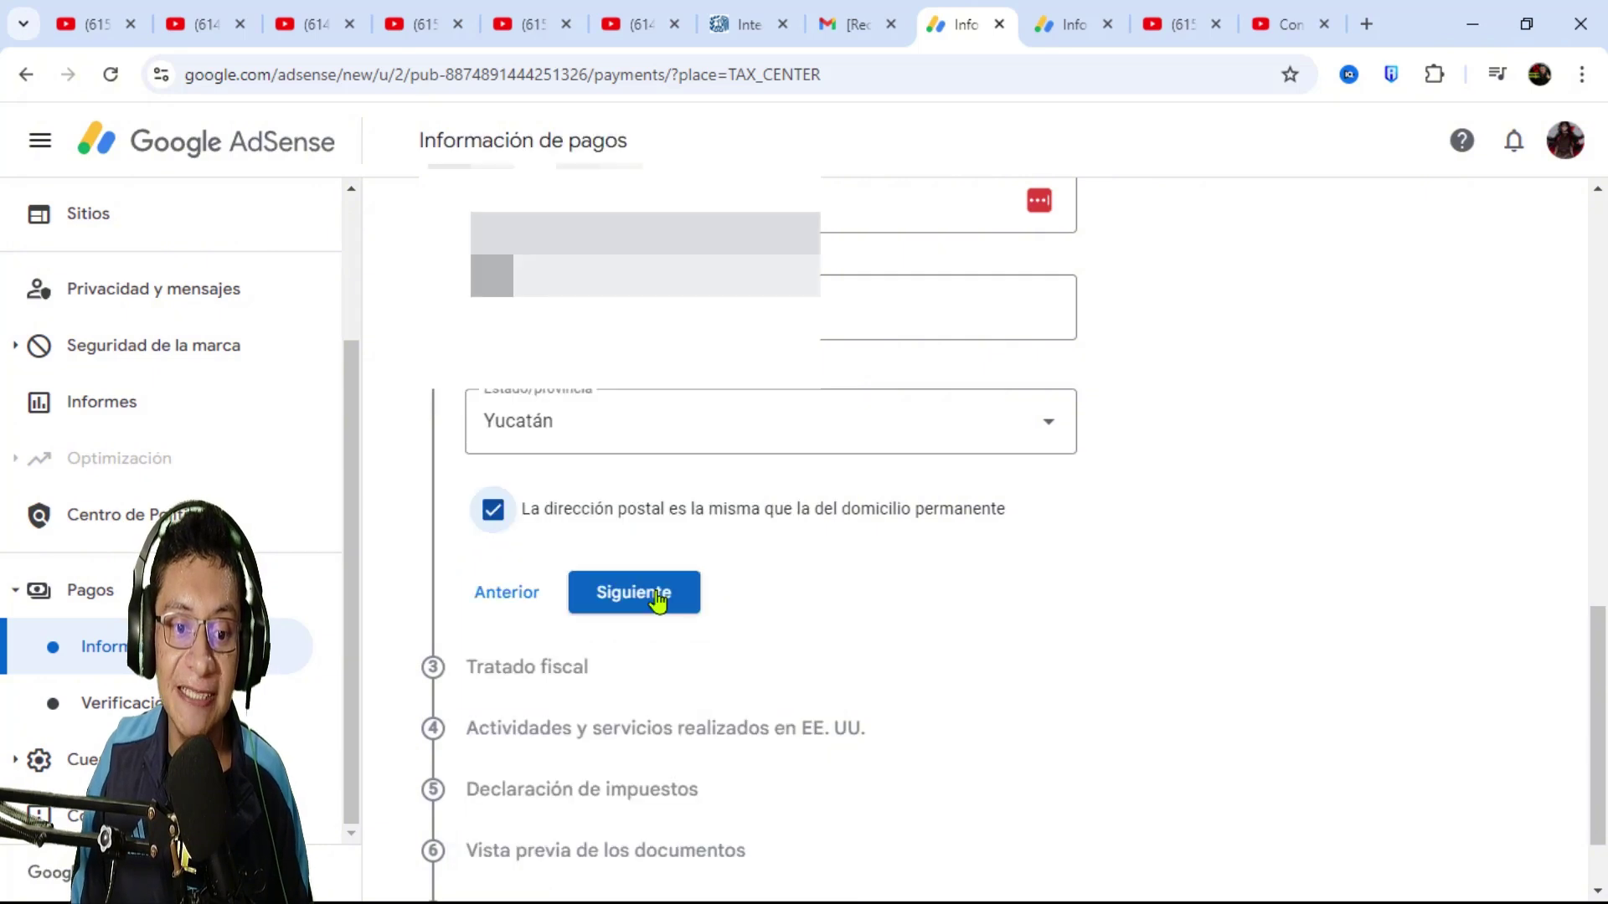
{"action": "left_click", "coordinate": [658, 599]}
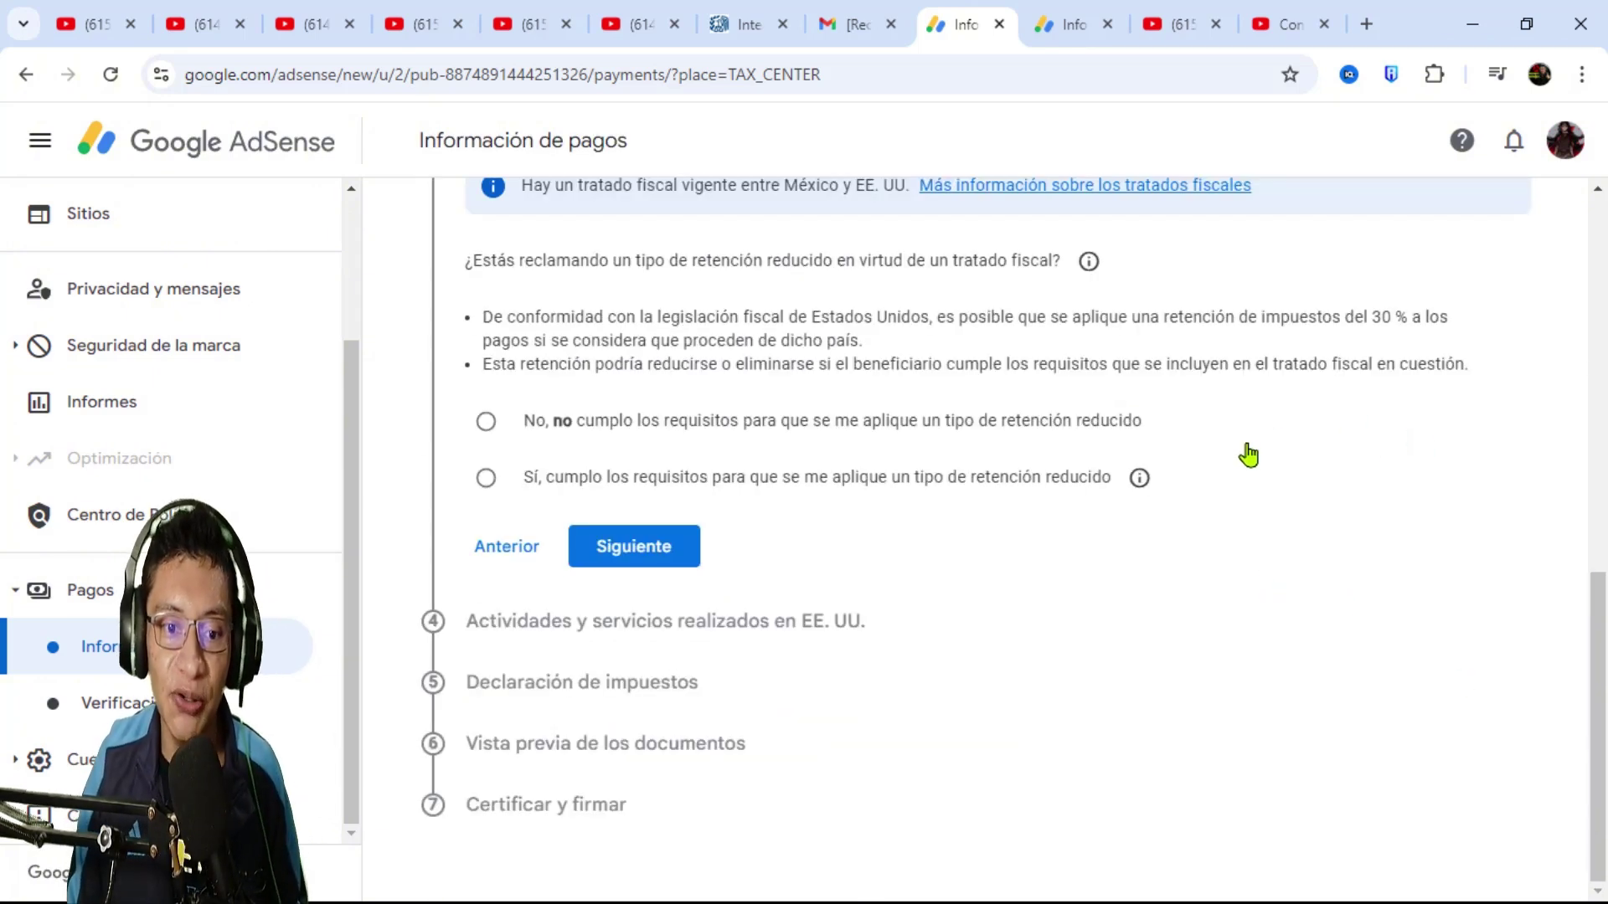
- Claim a reduced withholding rate under the tax treaty and declare residence in México as the treaty country
{"action": "scroll", "coordinate": [1023, 457], "scroll_direction": "down", "scroll_amount": 3}
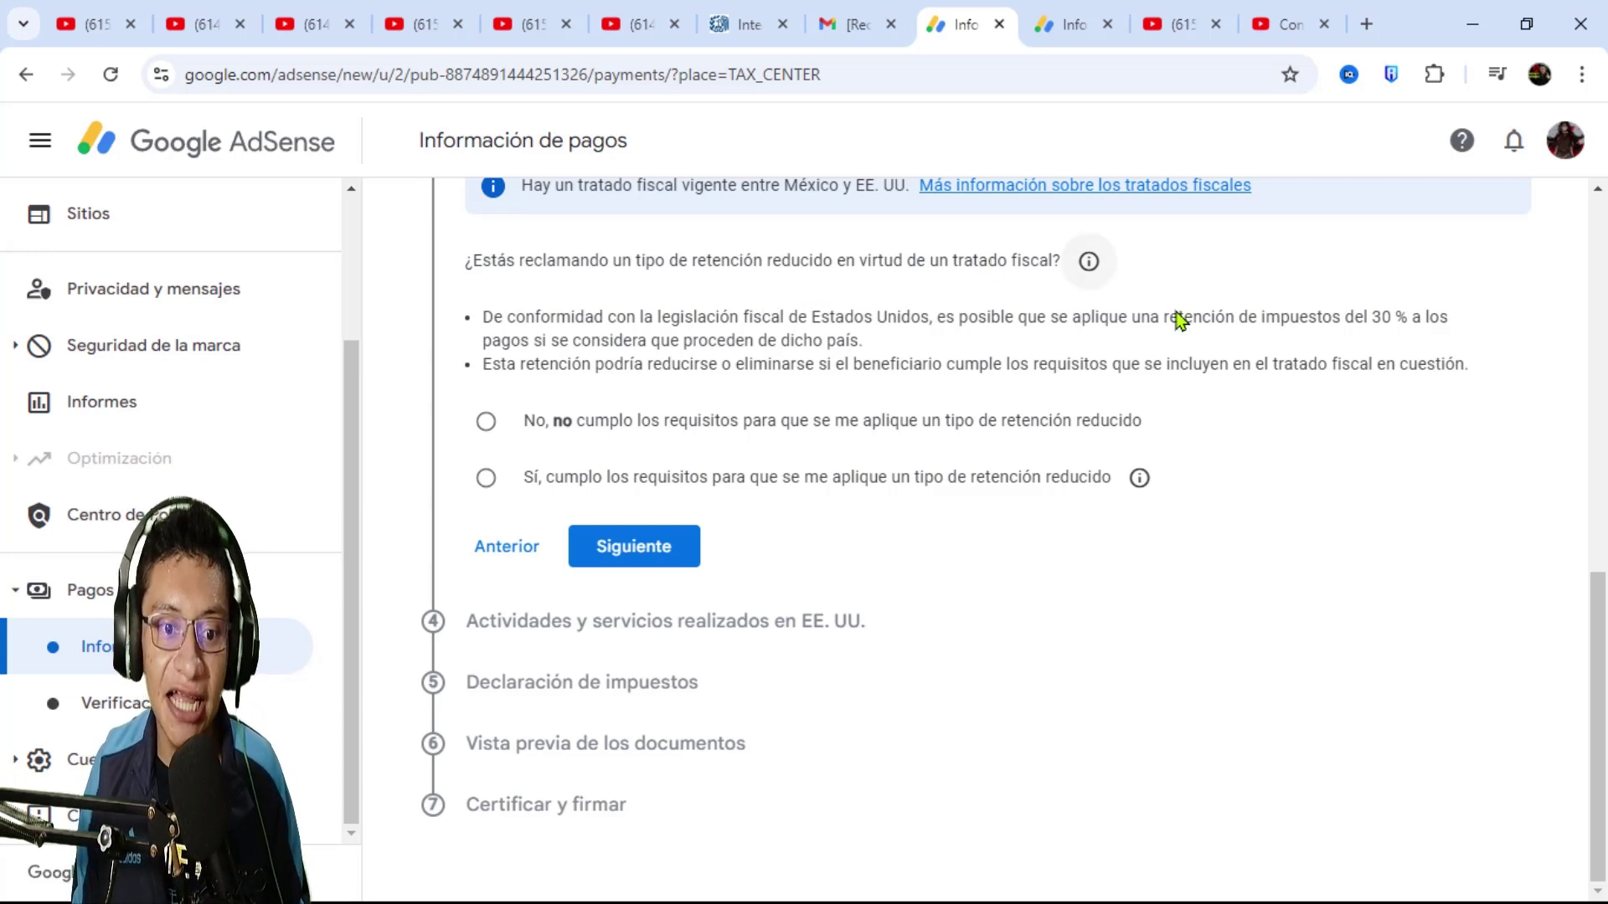
{"action": "left_click", "coordinate": [486, 479]}
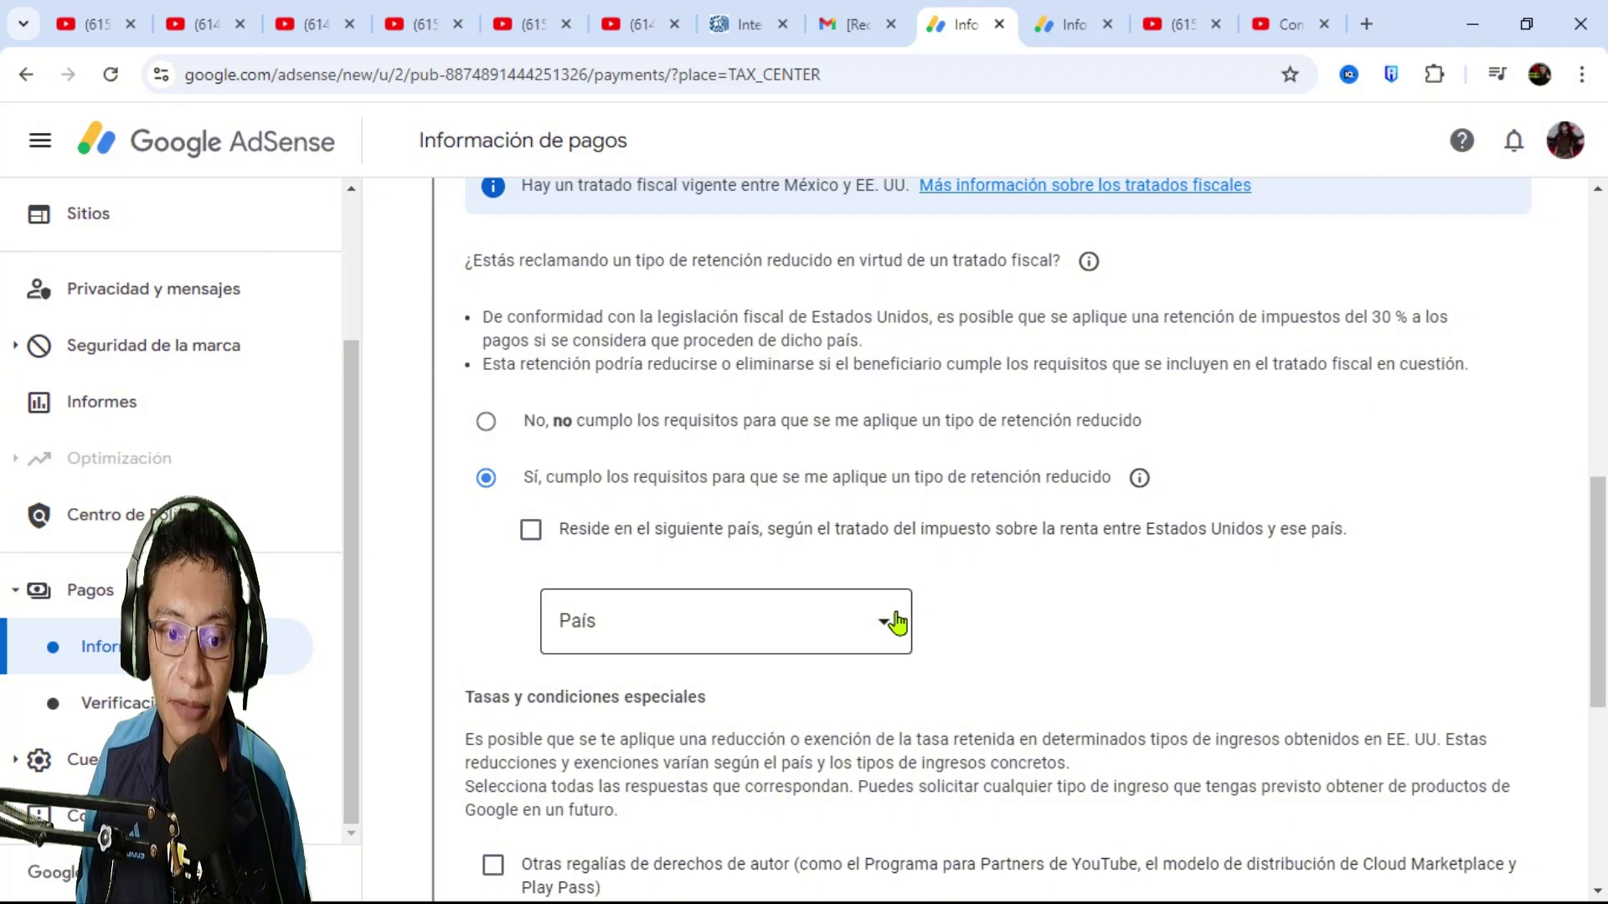
{"action": "left_click", "coordinate": [720, 621]}
{"action": "scroll", "coordinate": [666, 502], "scroll_direction": "down", "scroll_amount": 4}
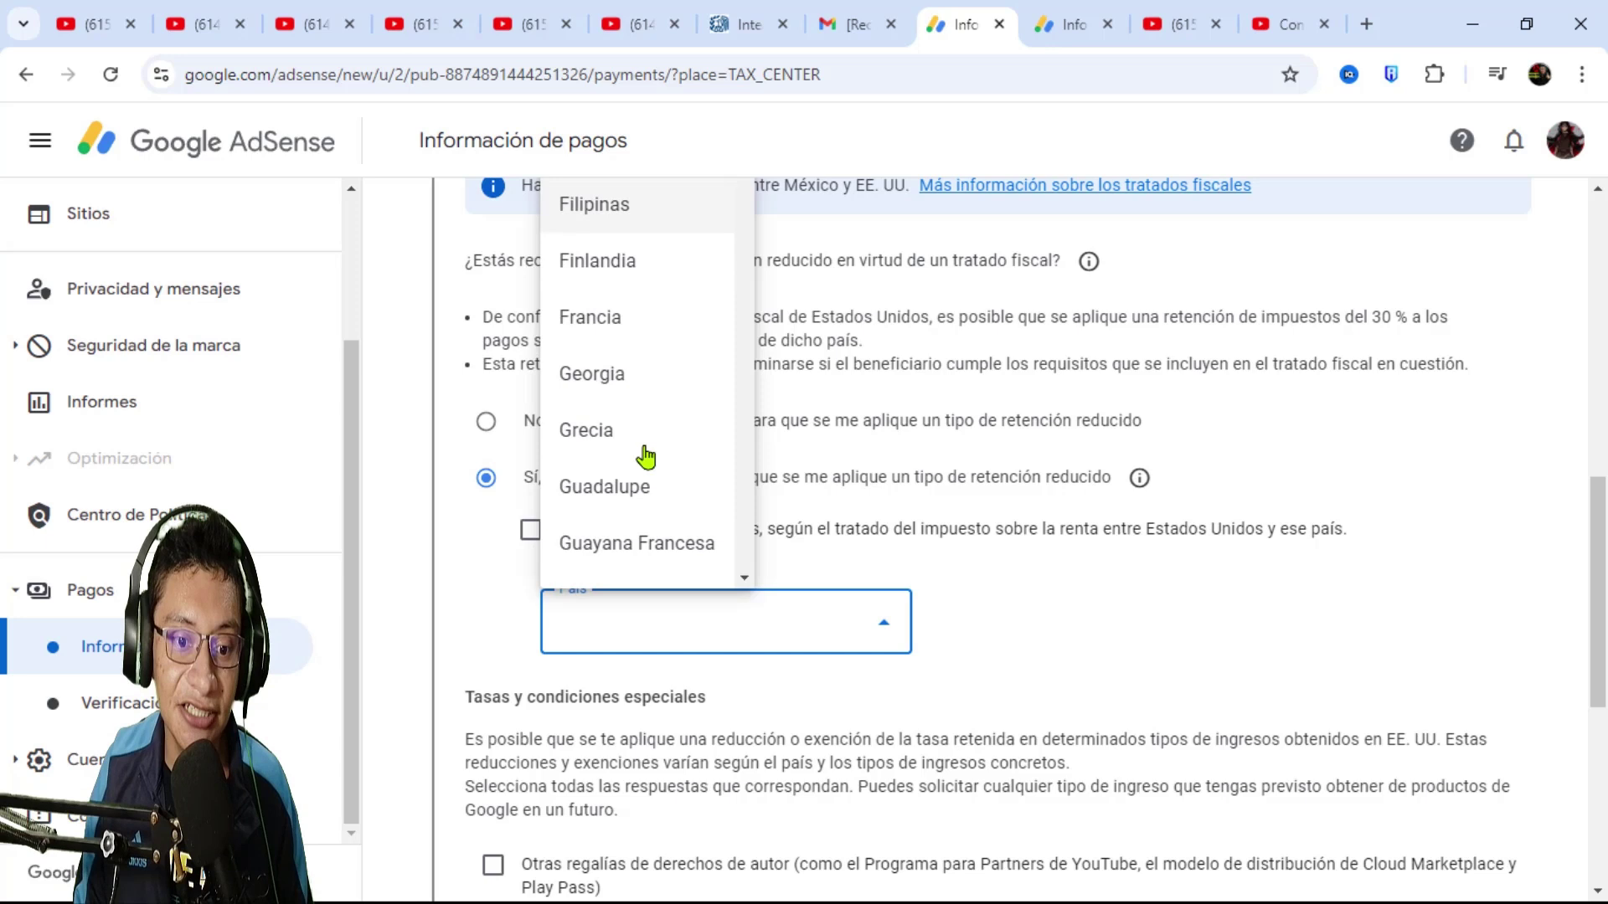
{"action": "scroll", "coordinate": [645, 456], "scroll_direction": "down", "scroll_amount": 15}
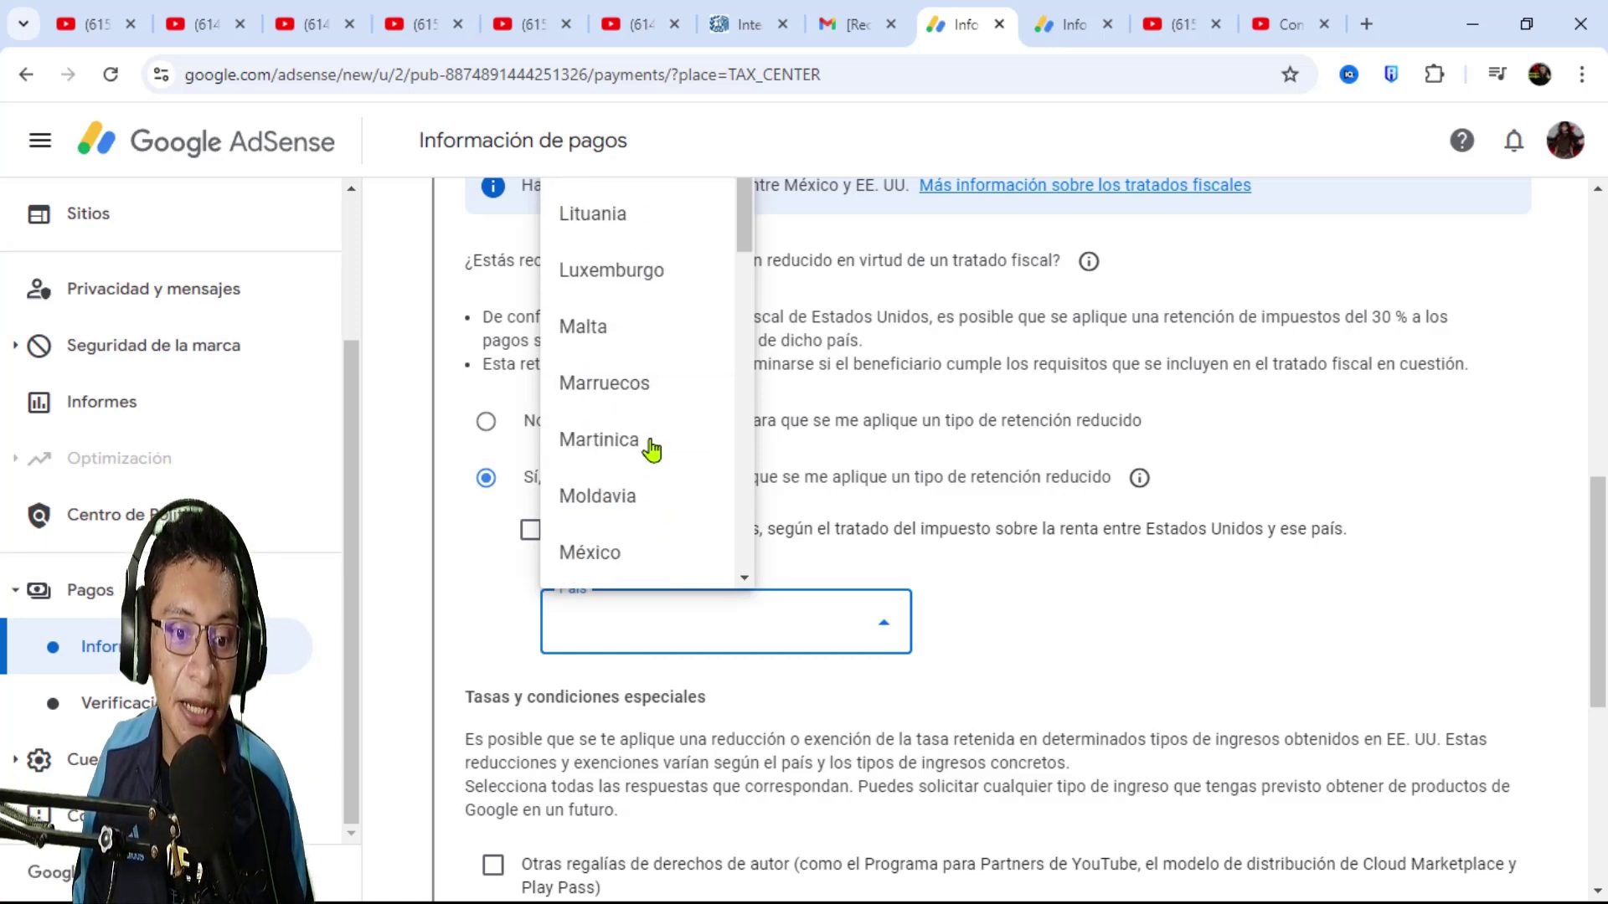
{"action": "left_click", "coordinate": [615, 435]}
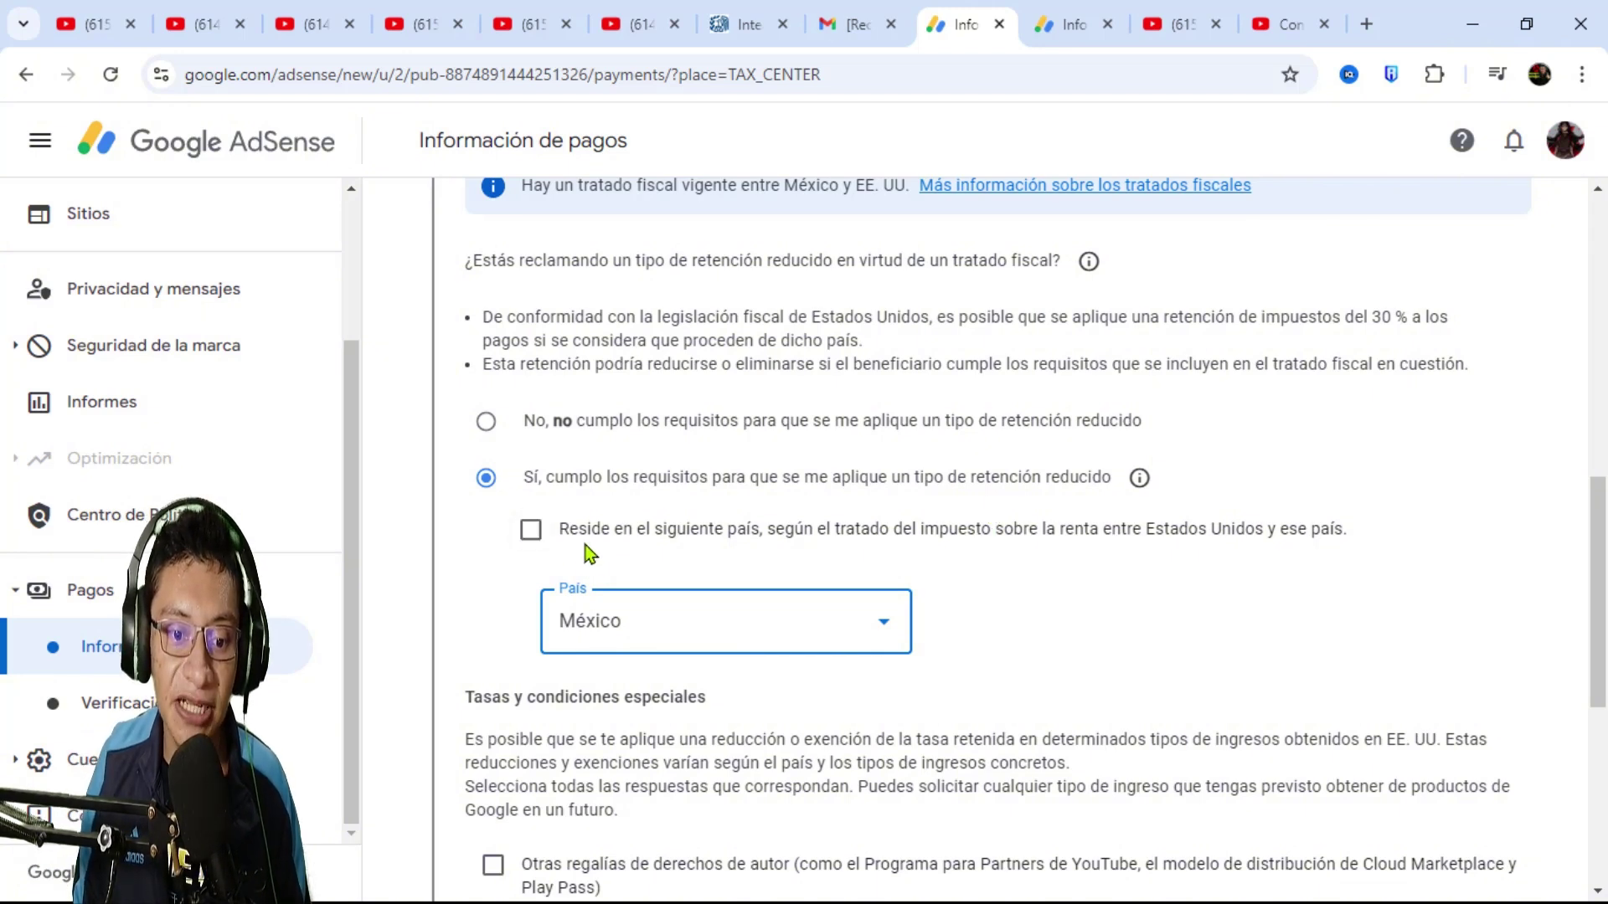
{"action": "left_click", "coordinate": [531, 531]}
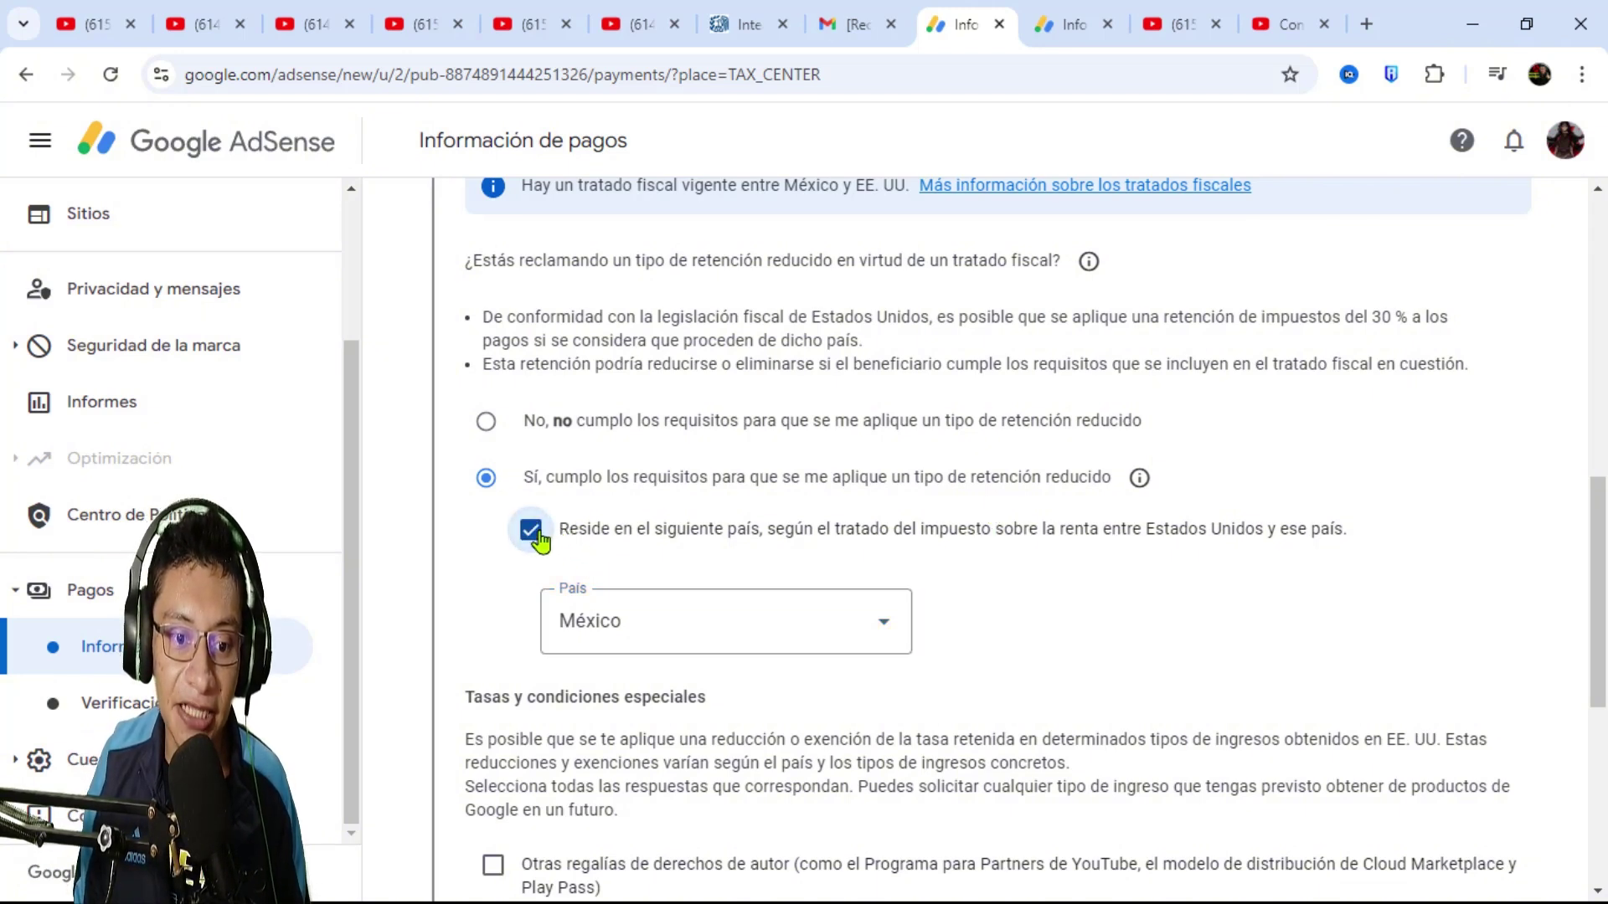
- Claim Otras regalías de derechos de autor under Artículo 12, párrafo 2 at 10 % (tipo reducido por tratado) and accept the tax-resident reason
{"action": "scroll", "coordinate": [700, 620], "scroll_direction": "down", "scroll_amount": 3}
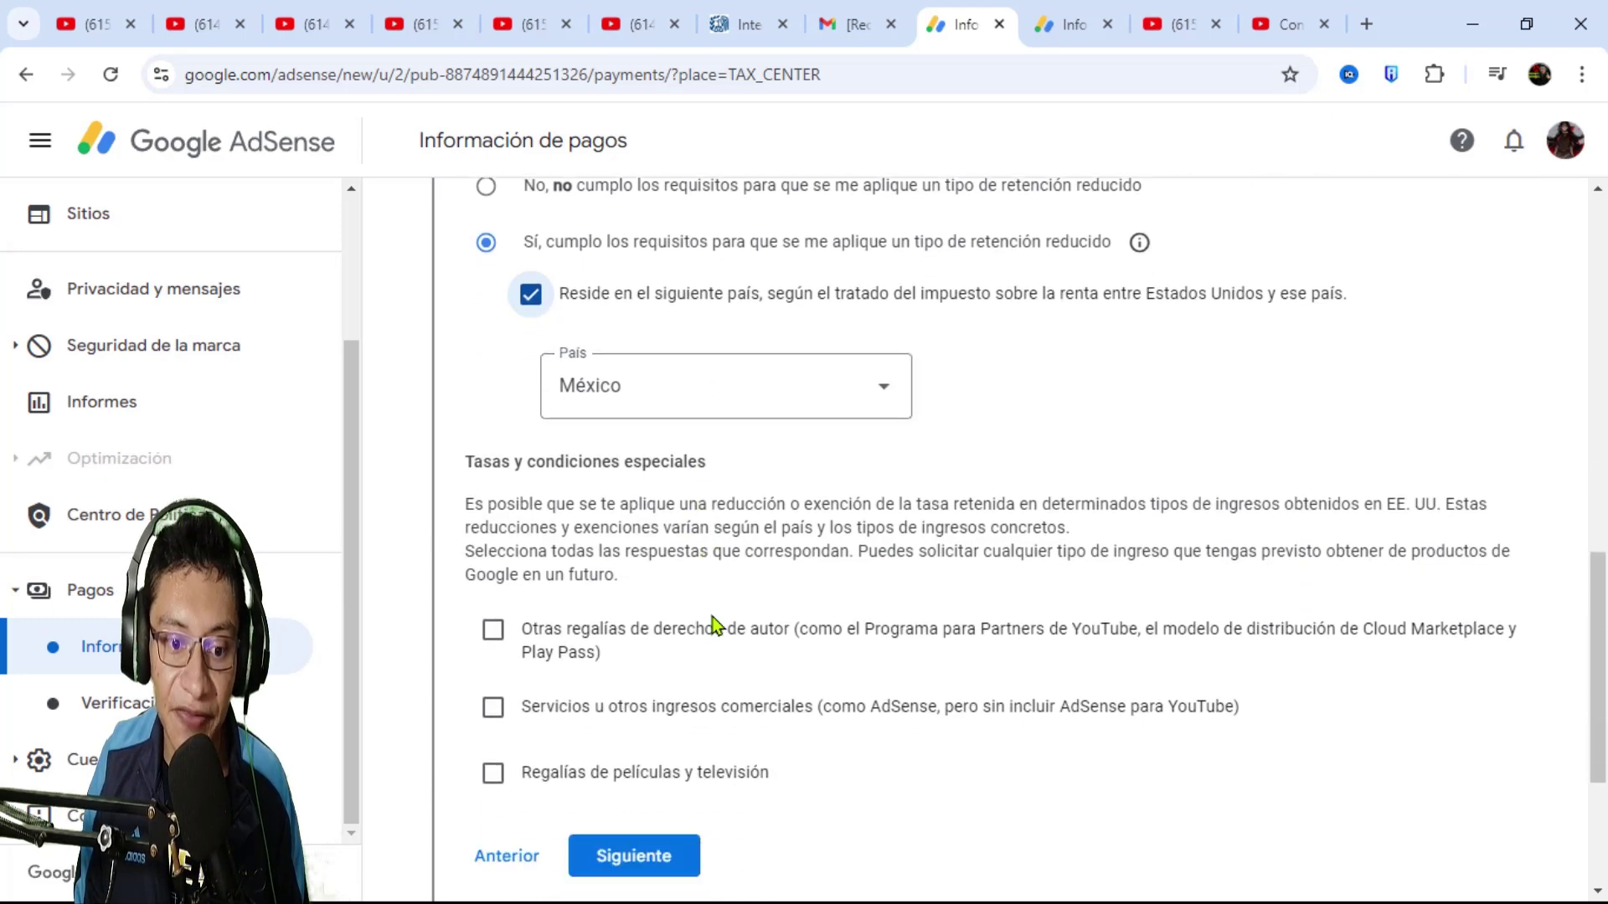
{"action": "scroll", "coordinate": [779, 465], "scroll_direction": "down", "scroll_amount": 1}
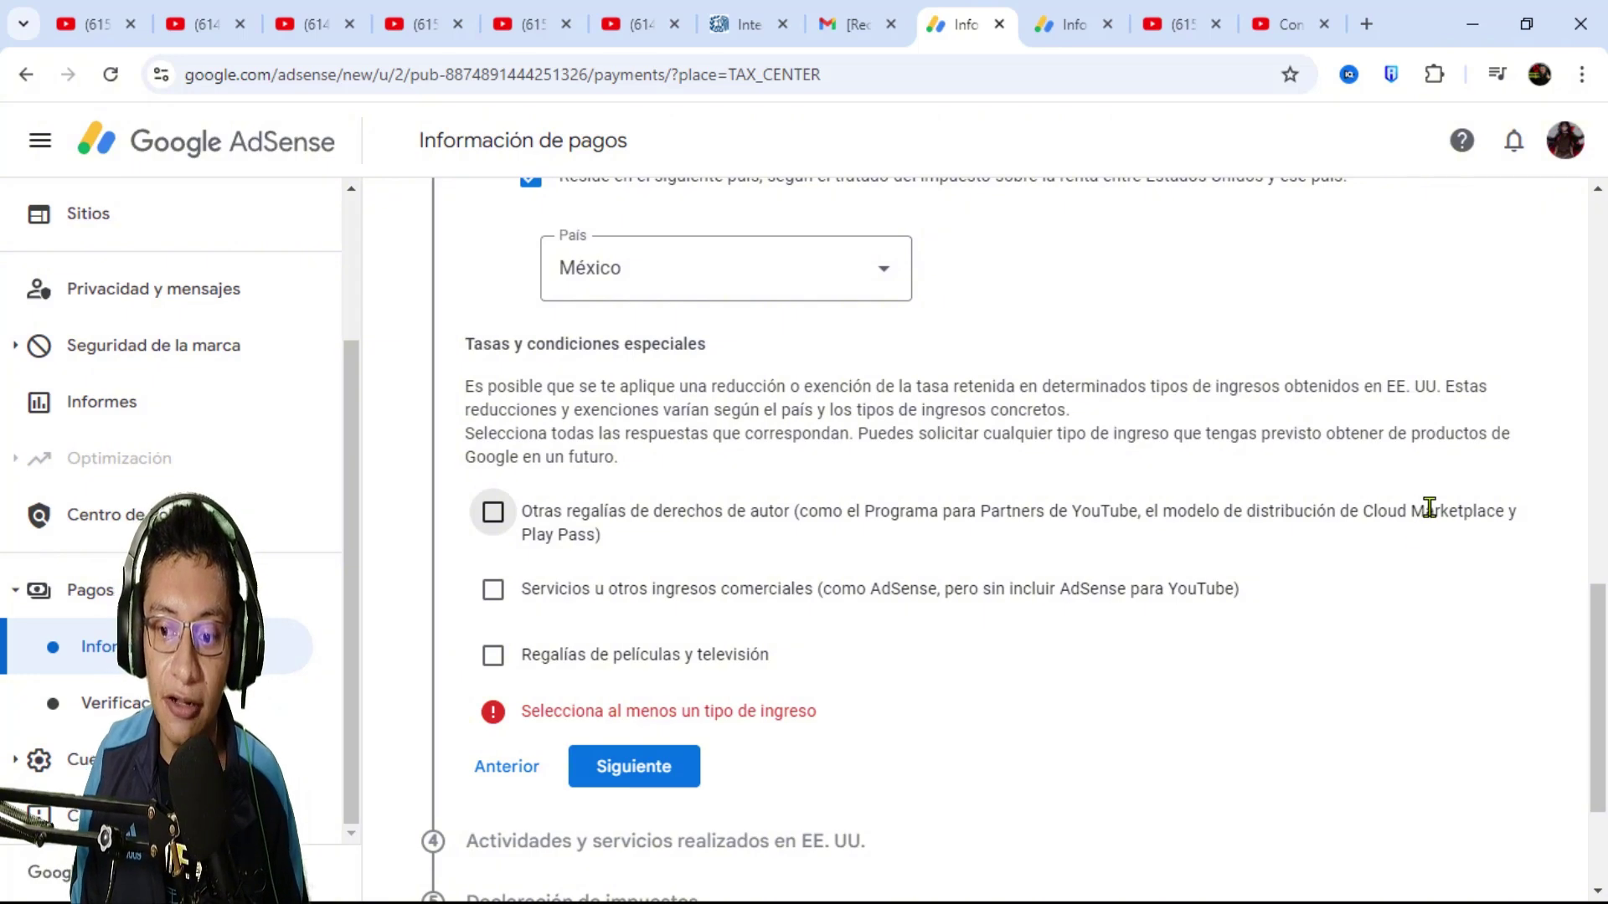
{"action": "left_click", "coordinate": [497, 530]}
{"action": "scroll", "coordinate": [1022, 590], "scroll_direction": "down", "scroll_amount": 3}
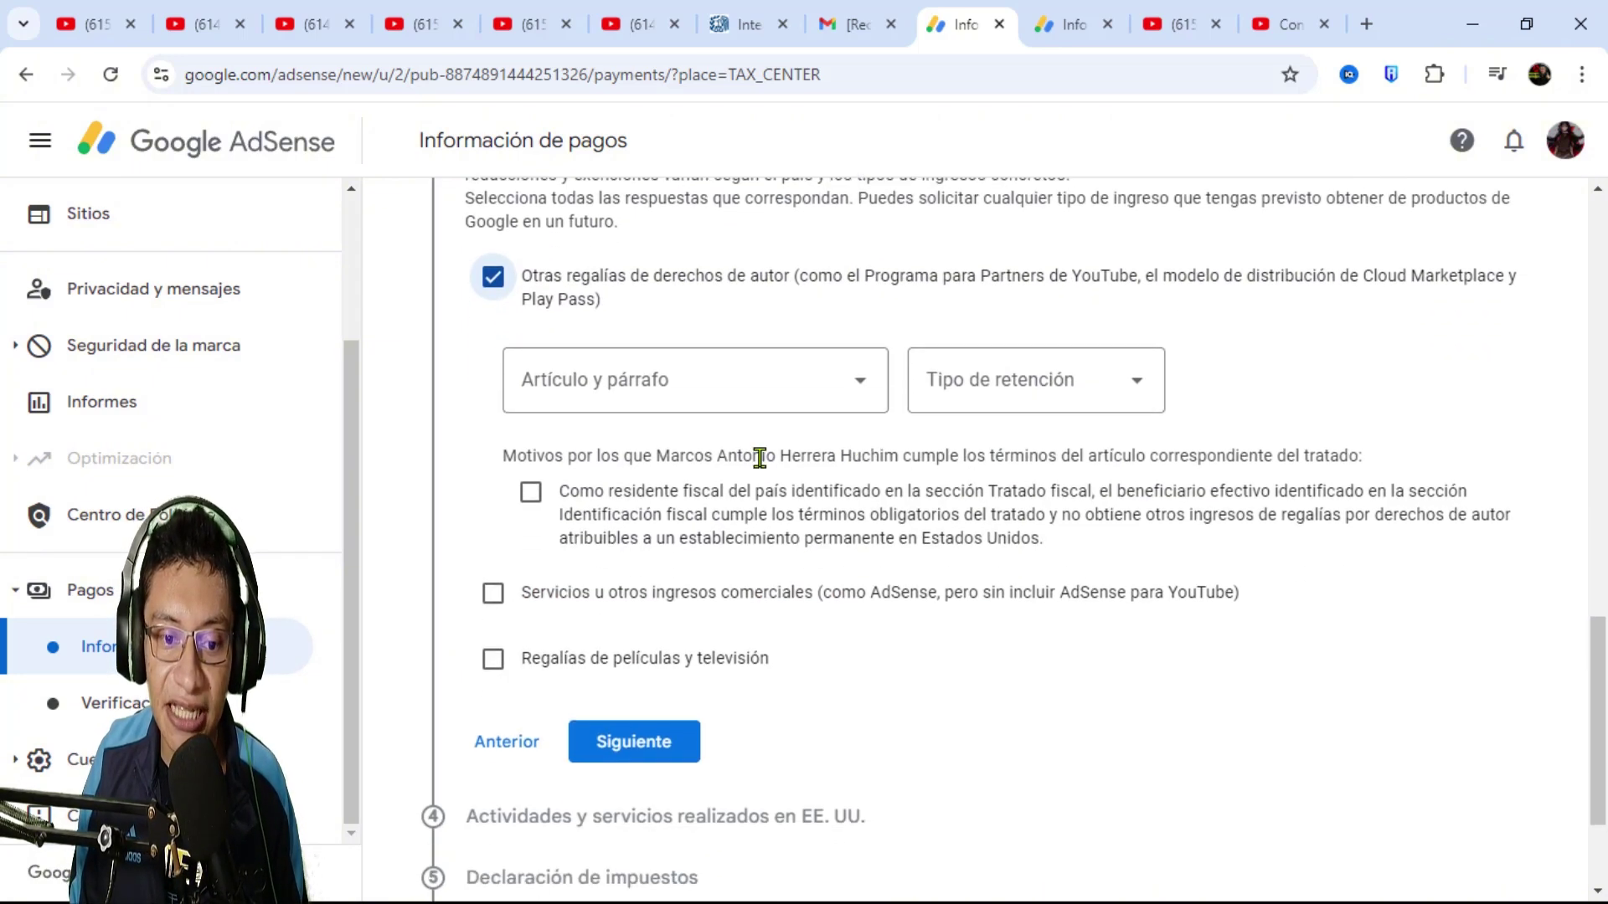
{"action": "left_click", "coordinate": [731, 384]}
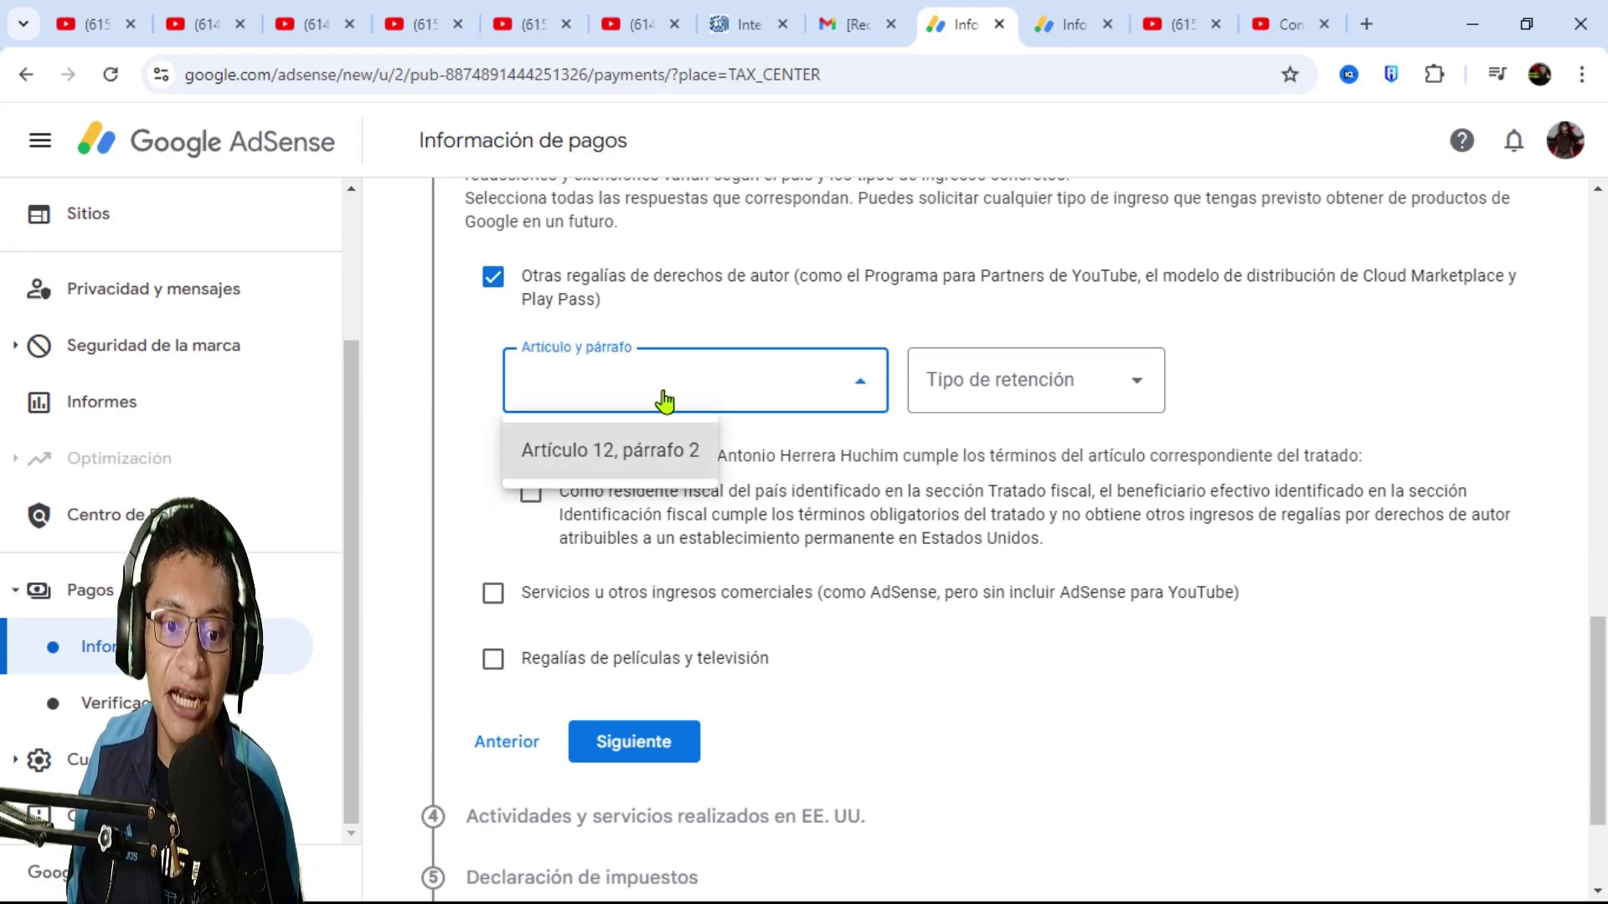
{"action": "left_click", "coordinate": [591, 444]}
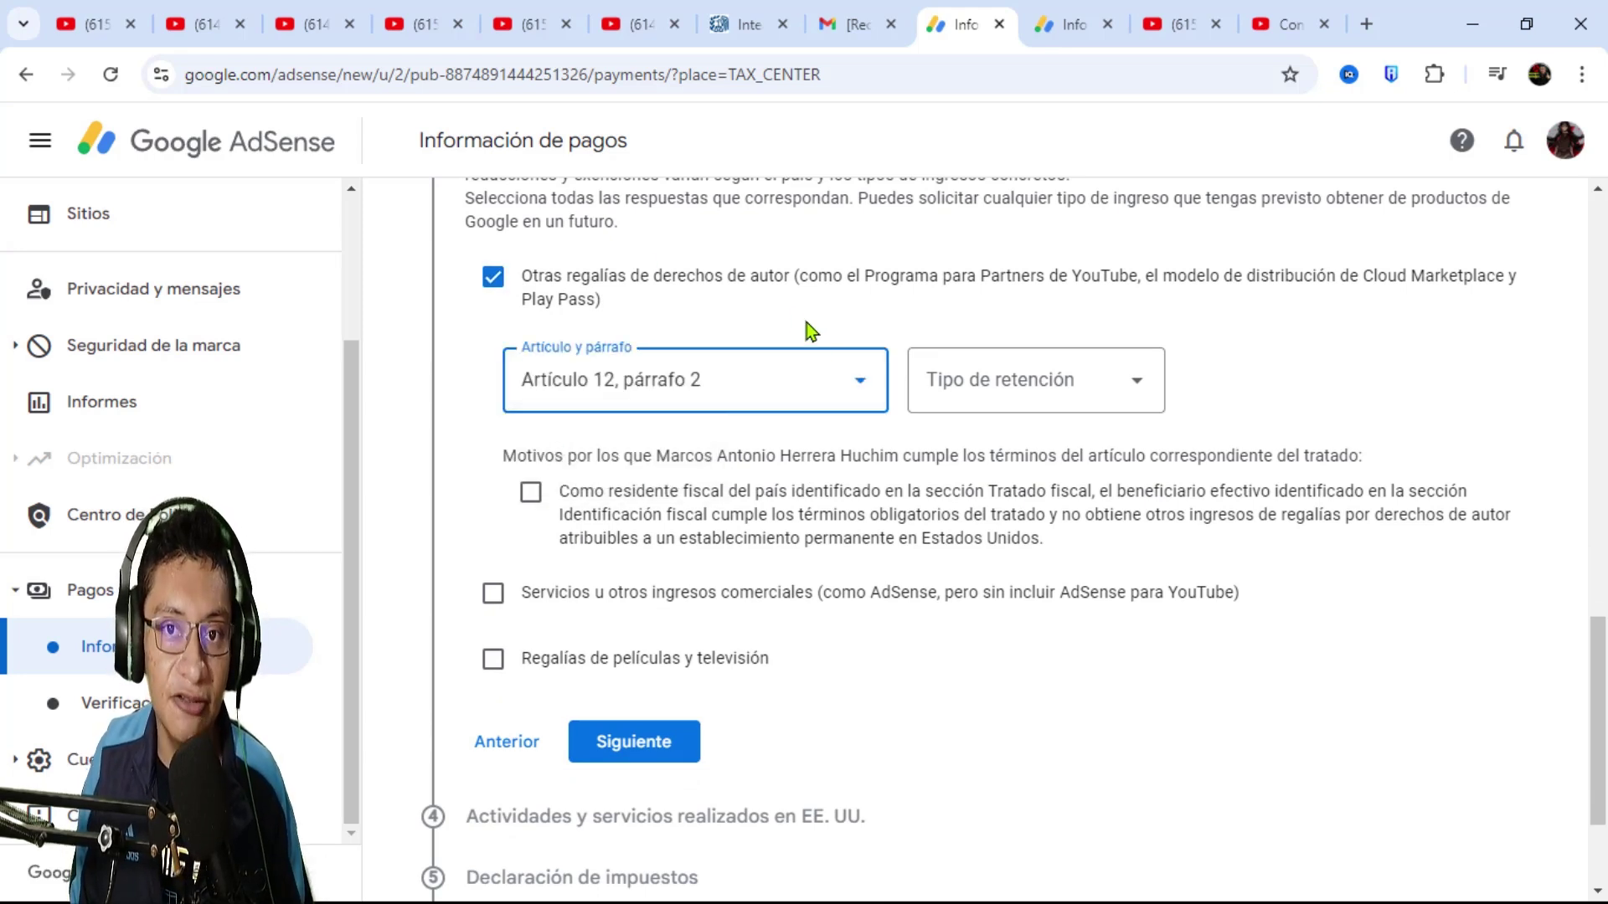
{"action": "left_click", "coordinate": [1076, 373]}
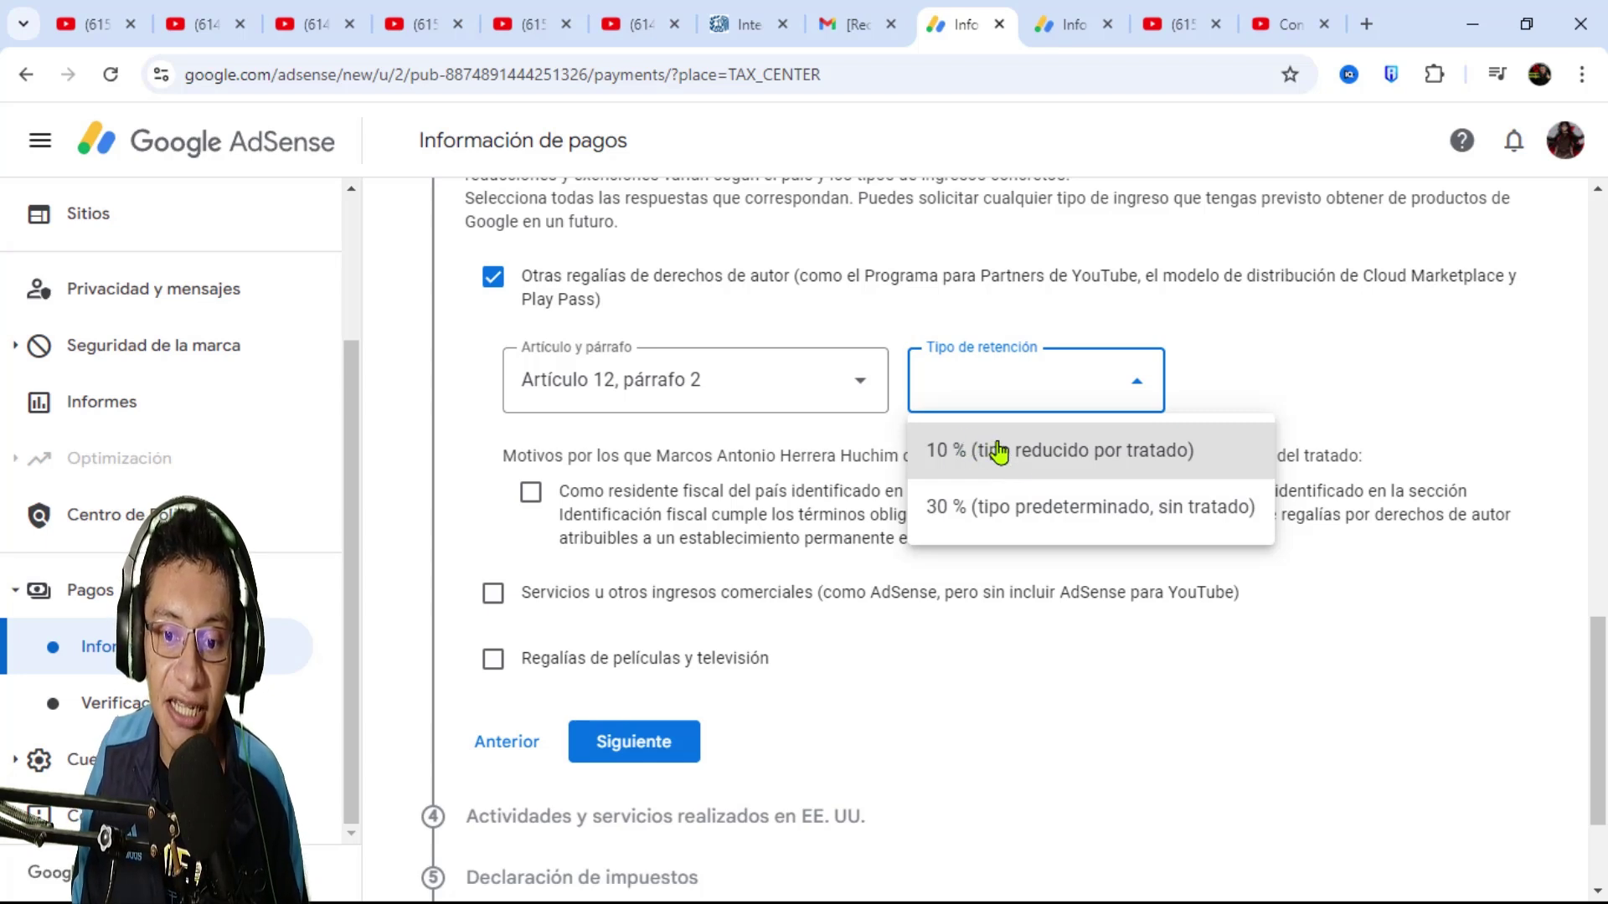
{"action": "left_click", "coordinate": [1017, 463]}
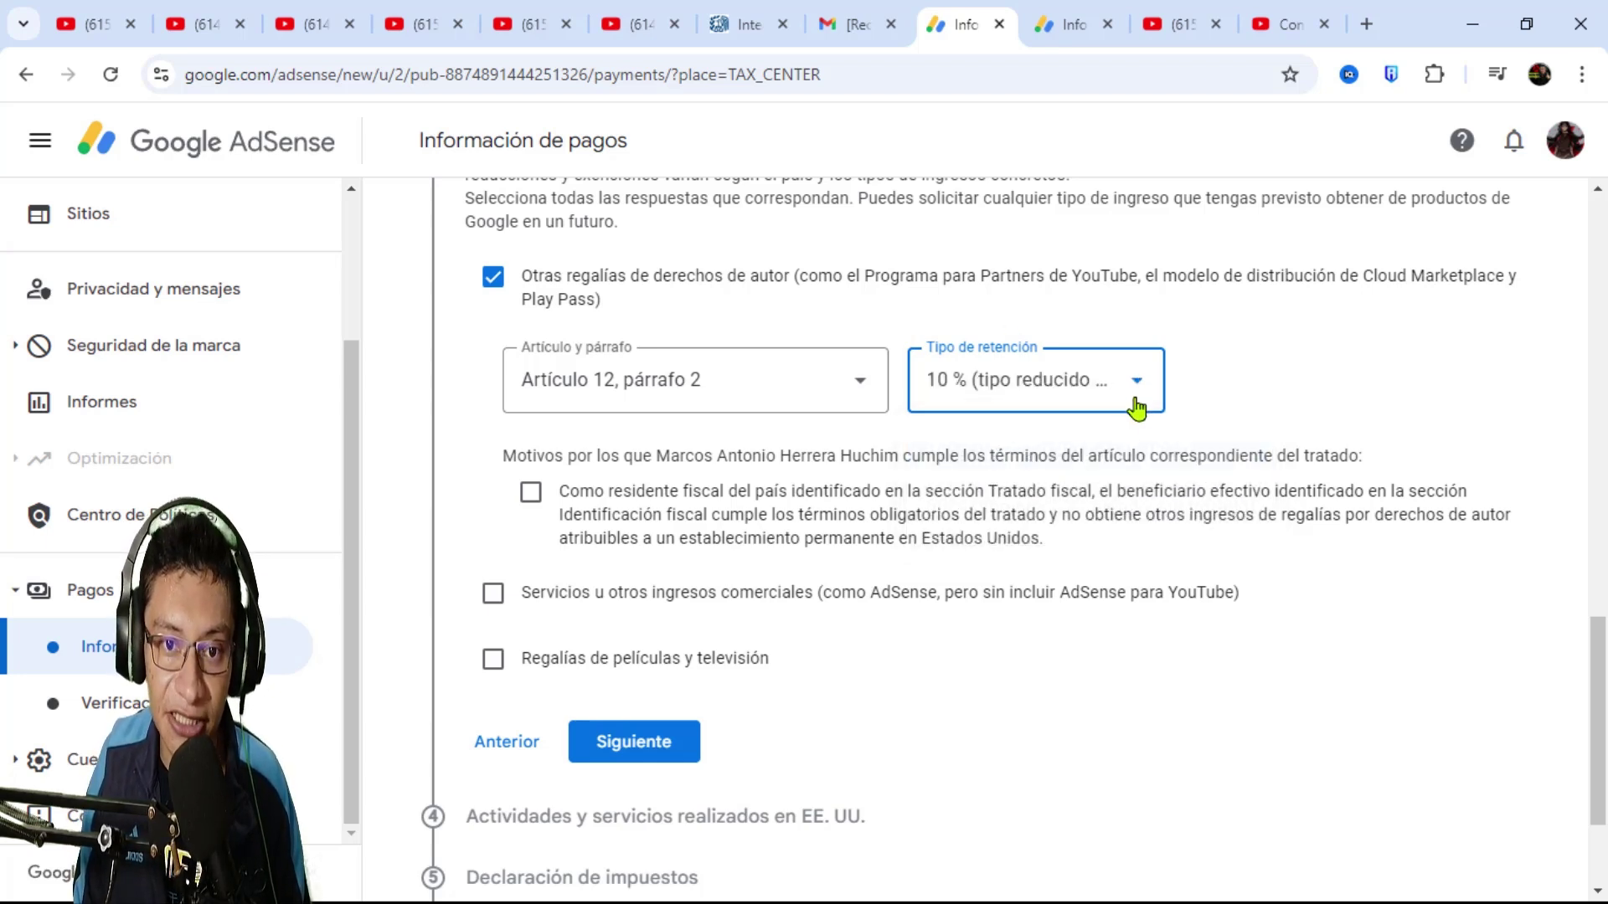
{"action": "left_click", "coordinate": [617, 487]}
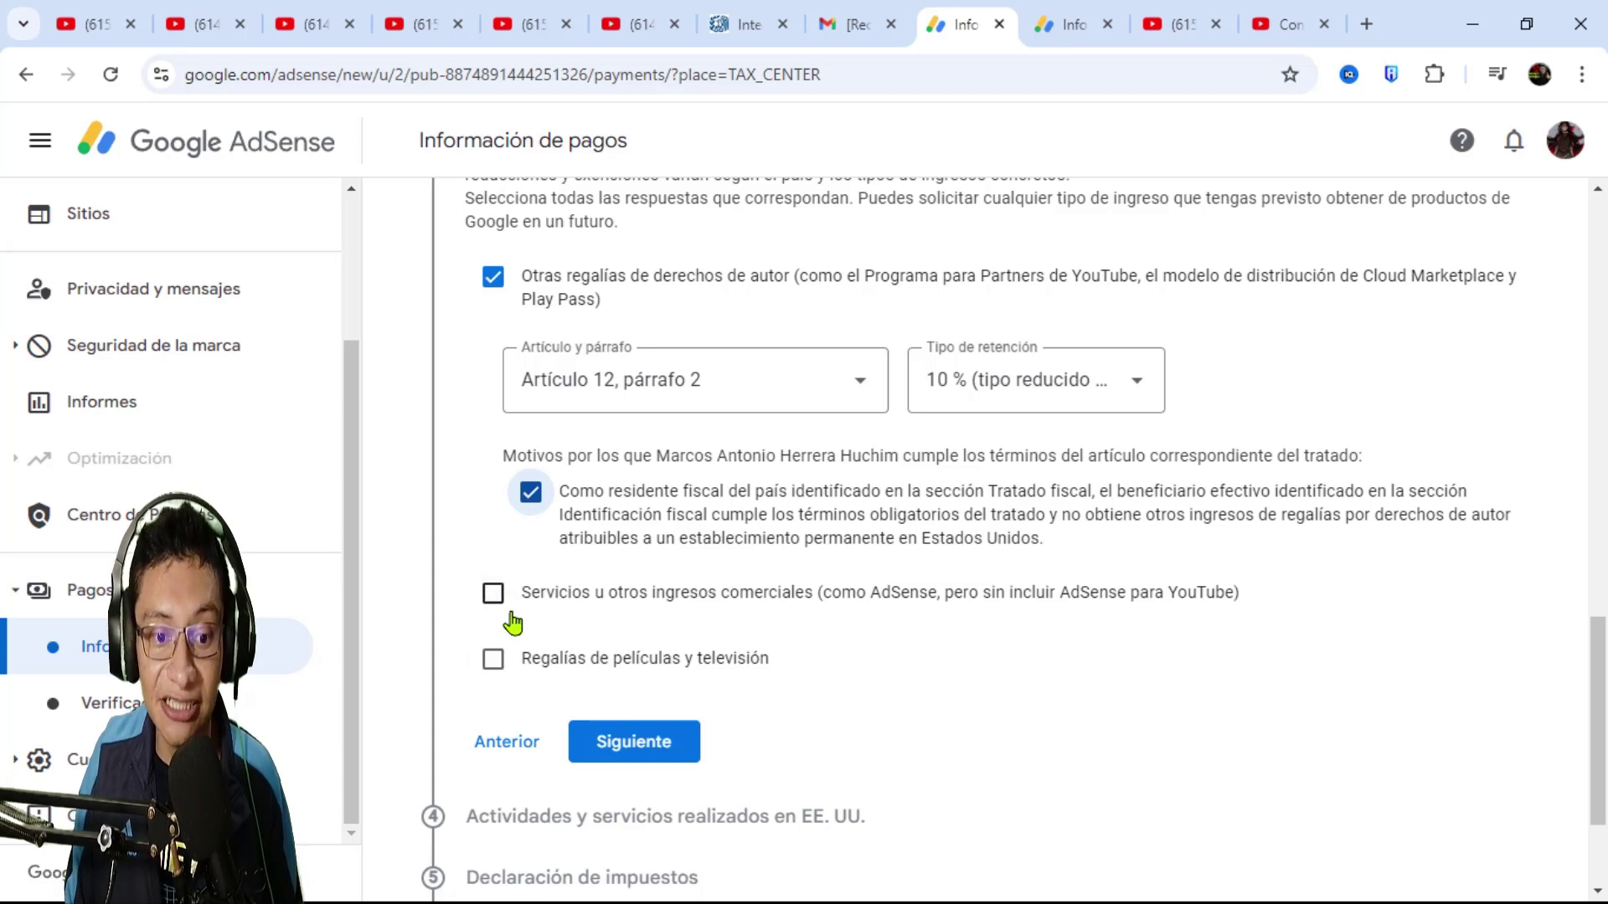
- Claim Servicios u otros ingresos comerciales under Artículo 7, párrafo 1 at 0 % (tipo reducido por tratado) and accept the tax-resident reason
{"action": "left_click", "coordinate": [493, 594]}
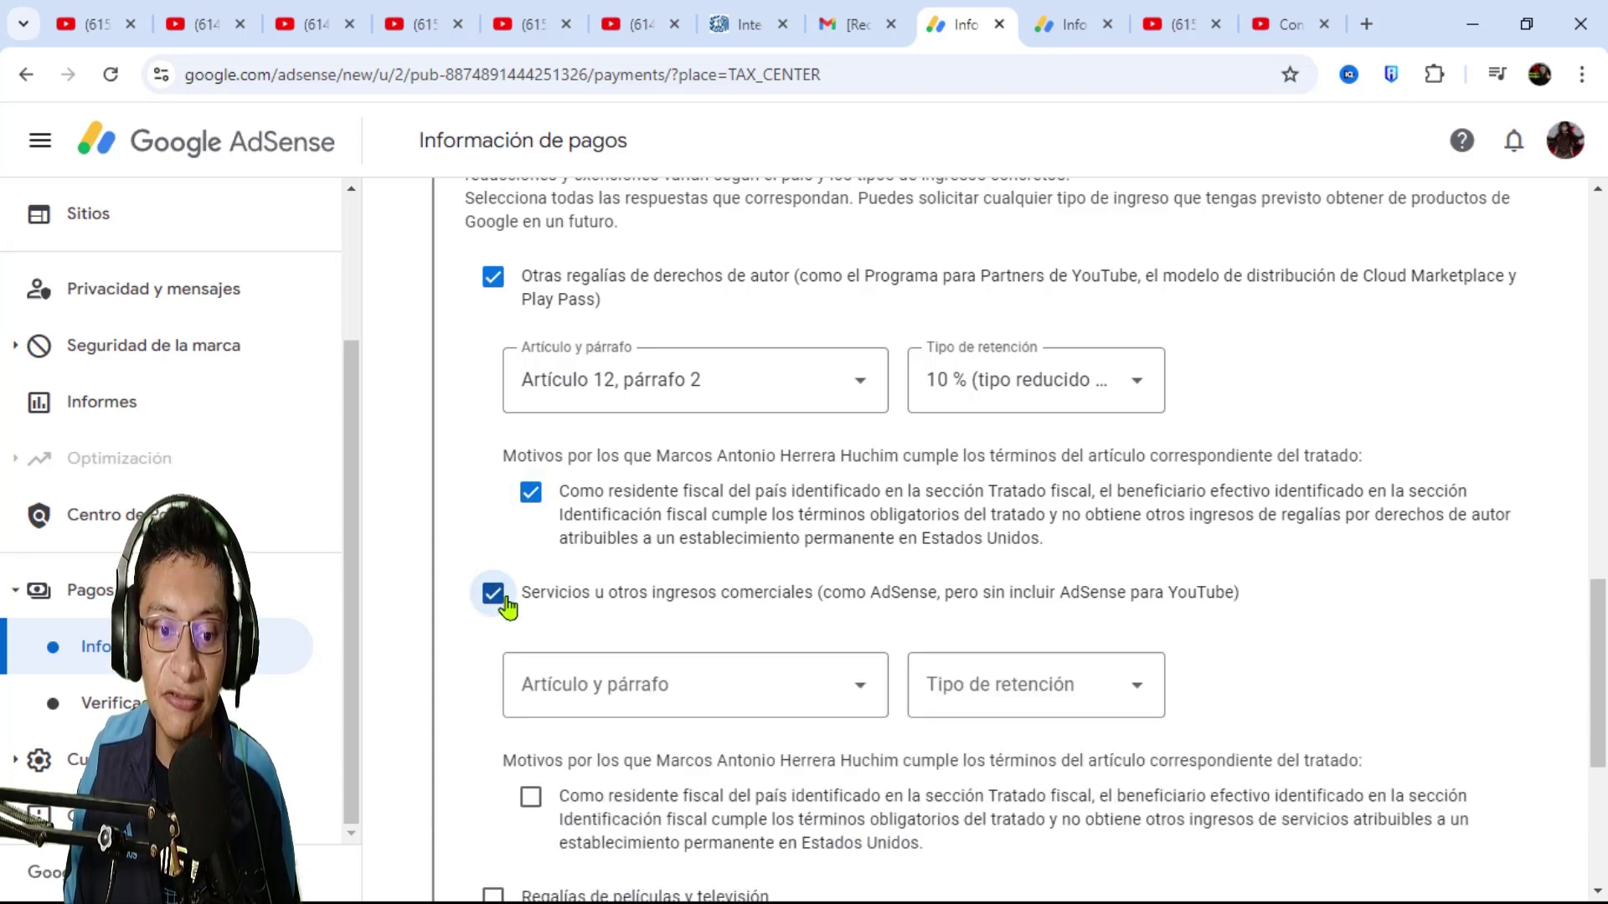
{"action": "scroll", "coordinate": [519, 603], "scroll_direction": "down", "scroll_amount": 1}
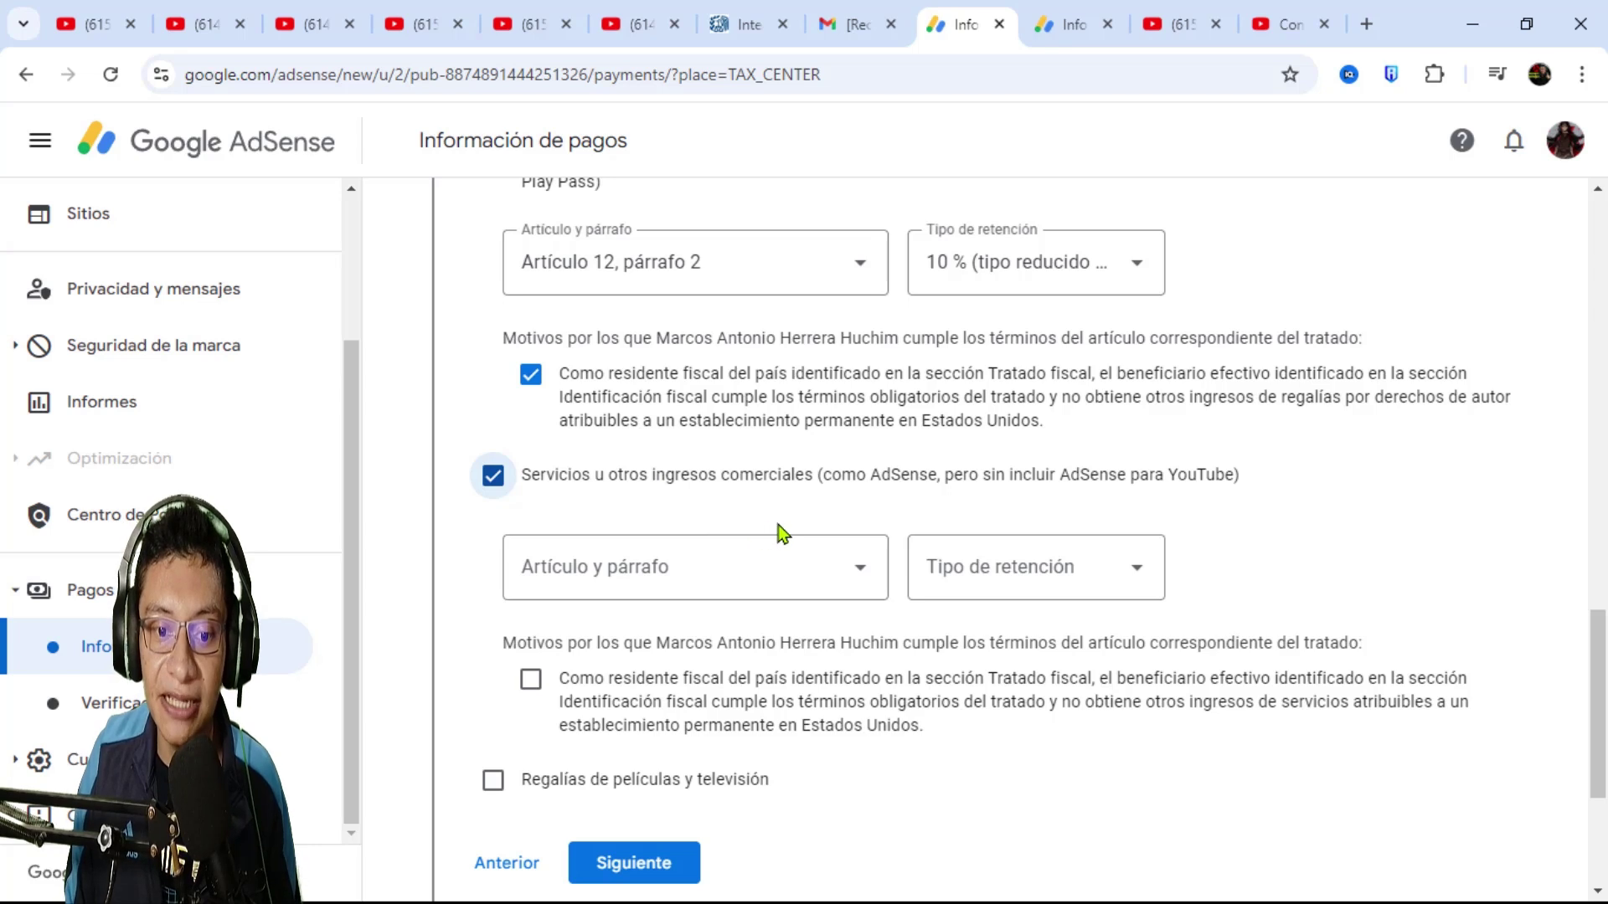
{"action": "left_click", "coordinate": [740, 573]}
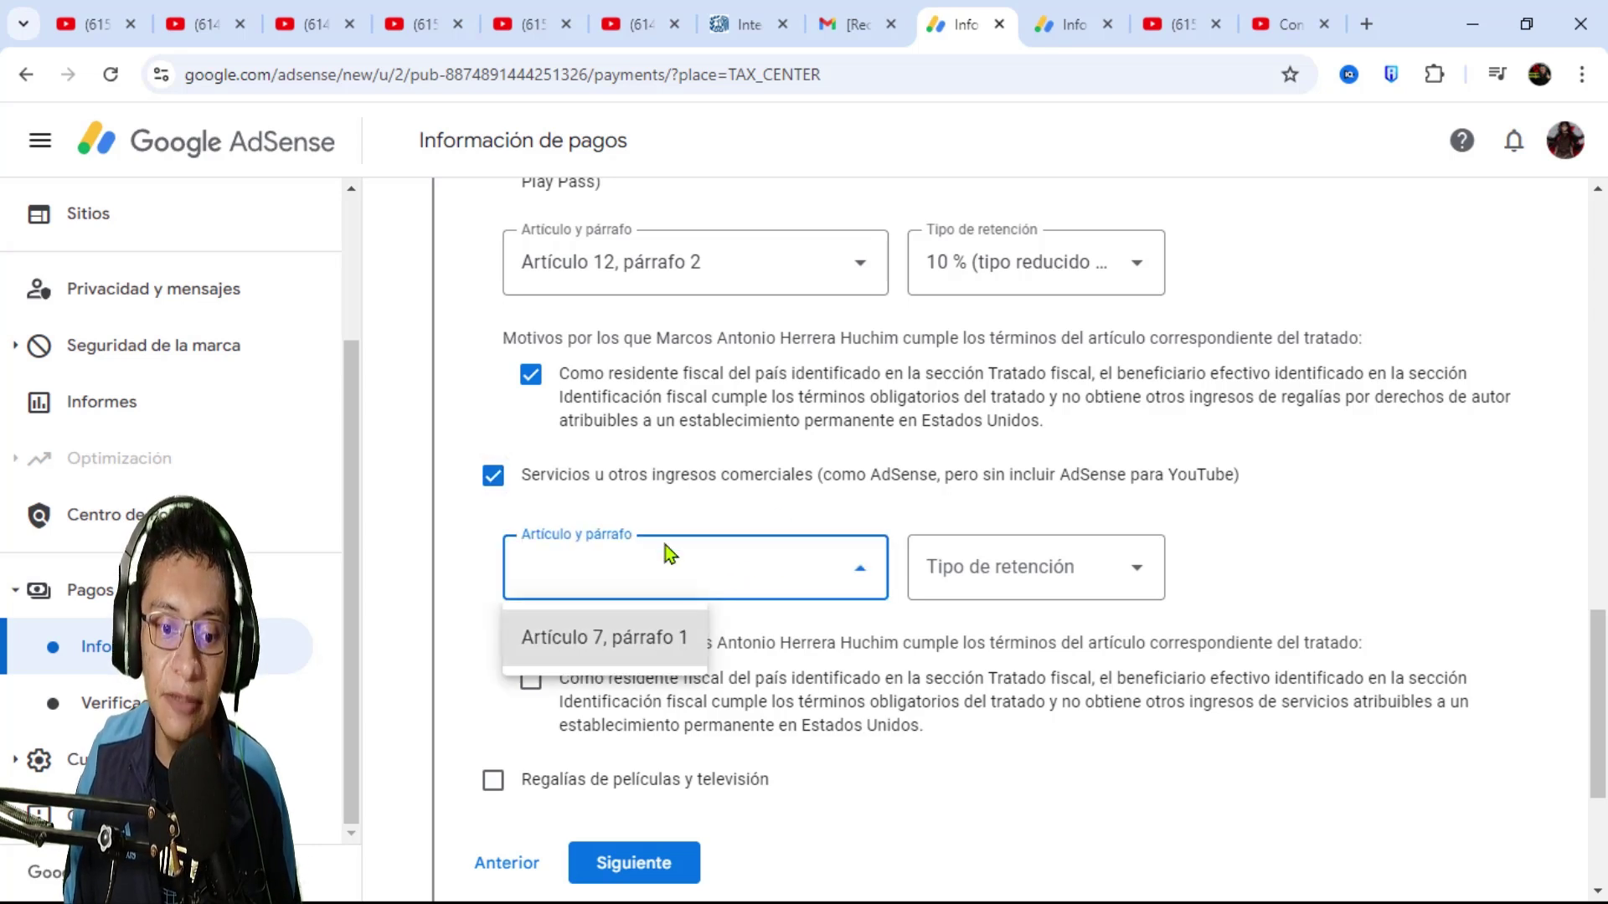
{"action": "left_click", "coordinate": [637, 650]}
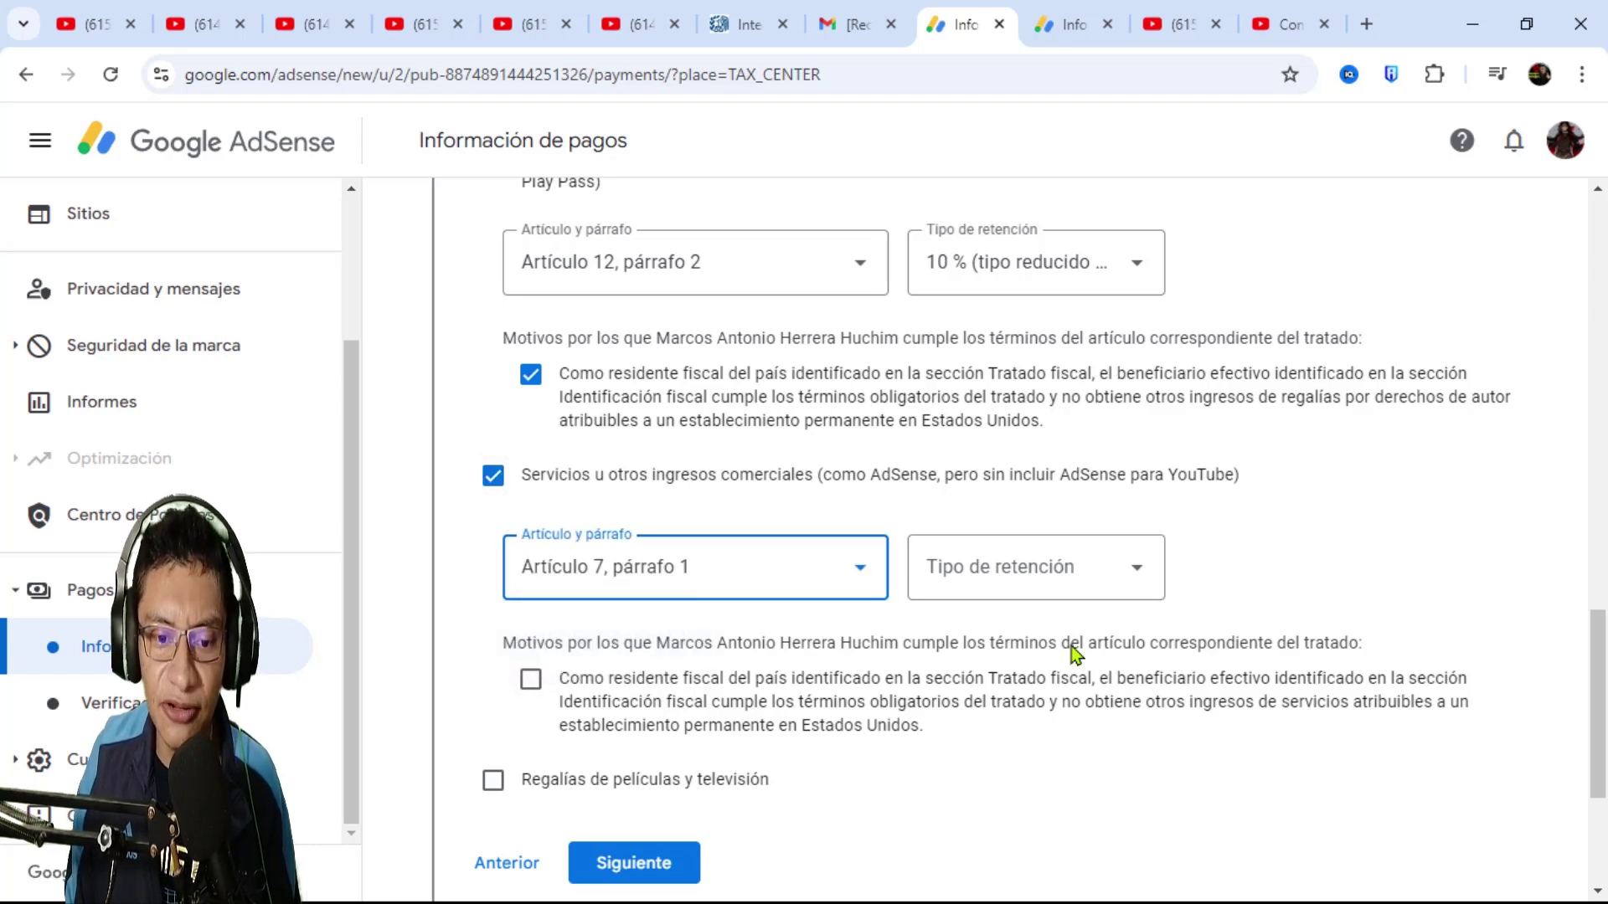
{"action": "left_click", "coordinate": [1068, 589]}
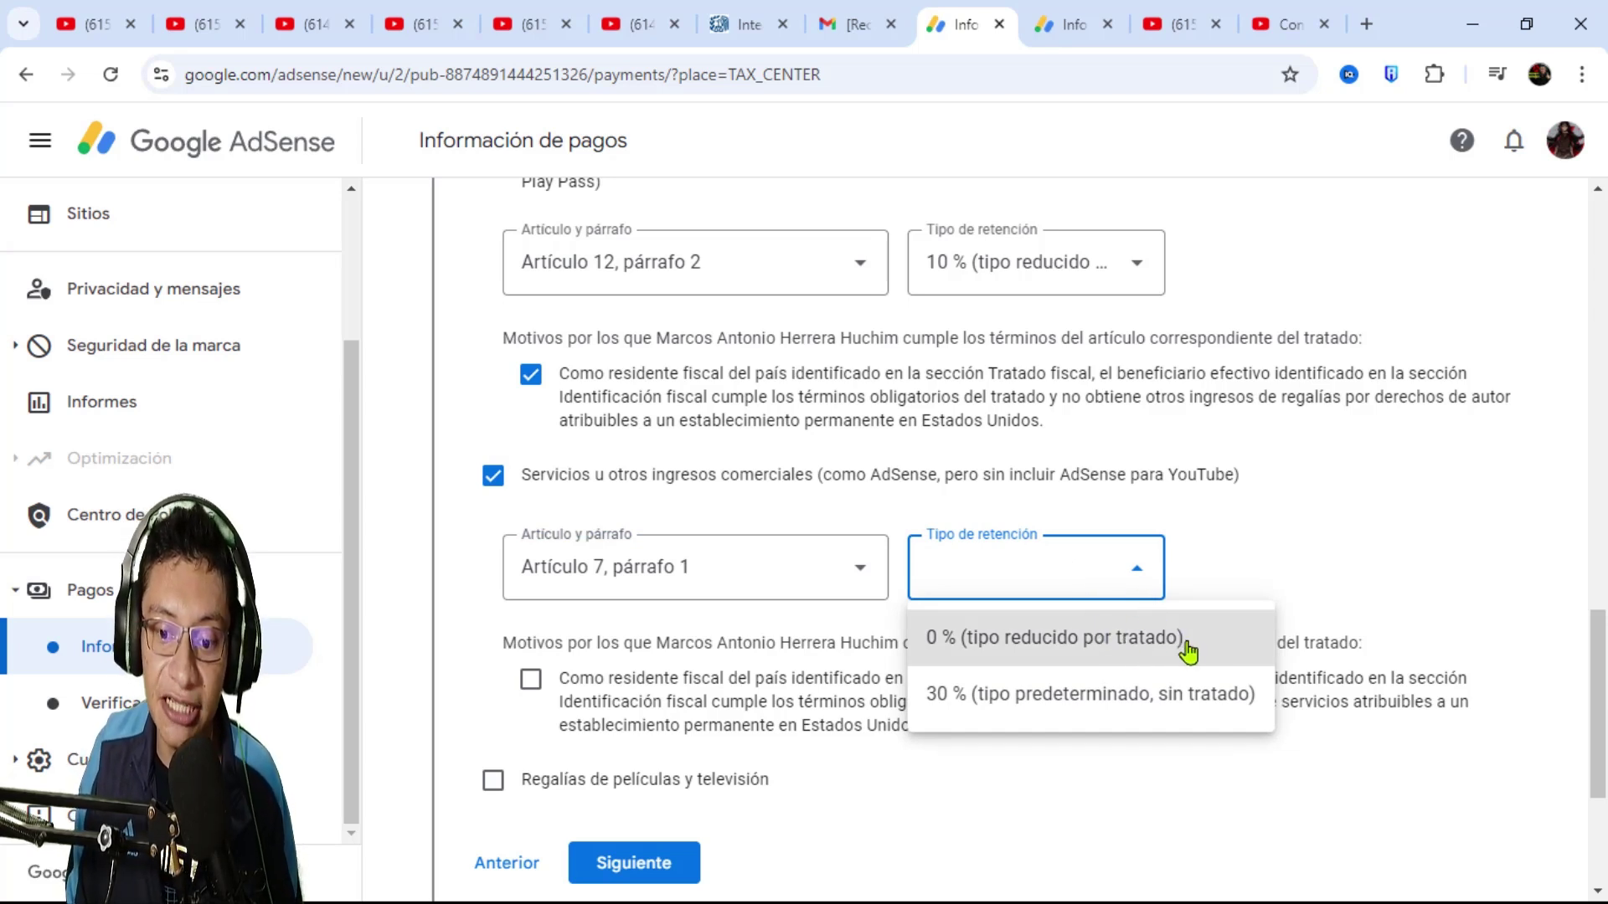
{"action": "left_click", "coordinate": [1154, 634]}
{"action": "scroll", "coordinate": [1122, 586], "scroll_direction": "down", "scroll_amount": 2}
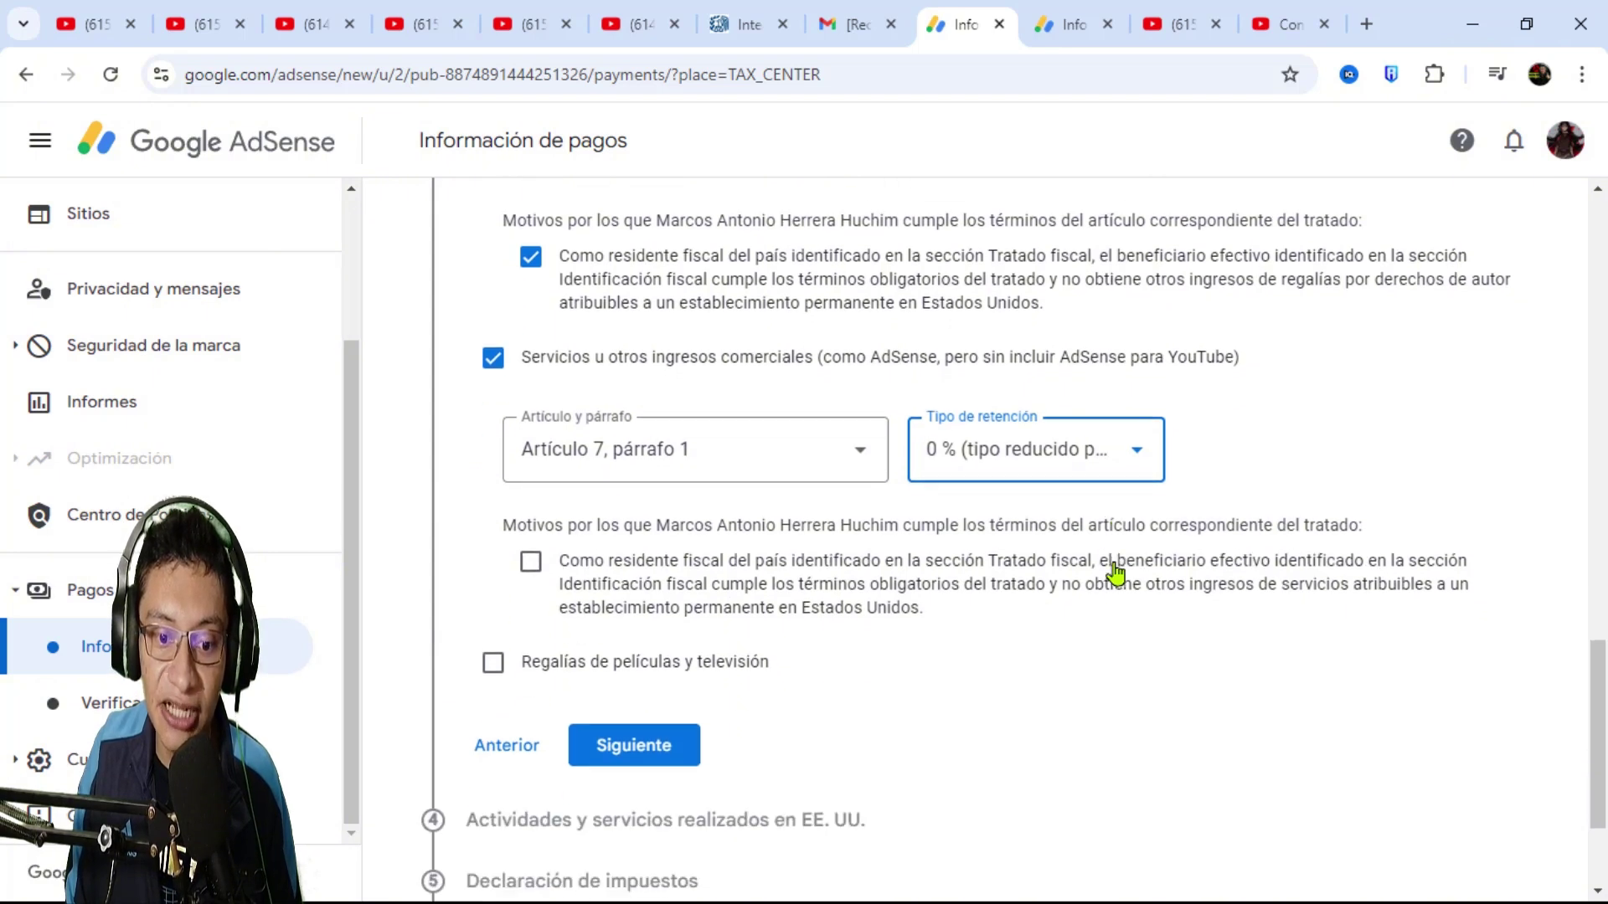
{"action": "left_click", "coordinate": [531, 562]}
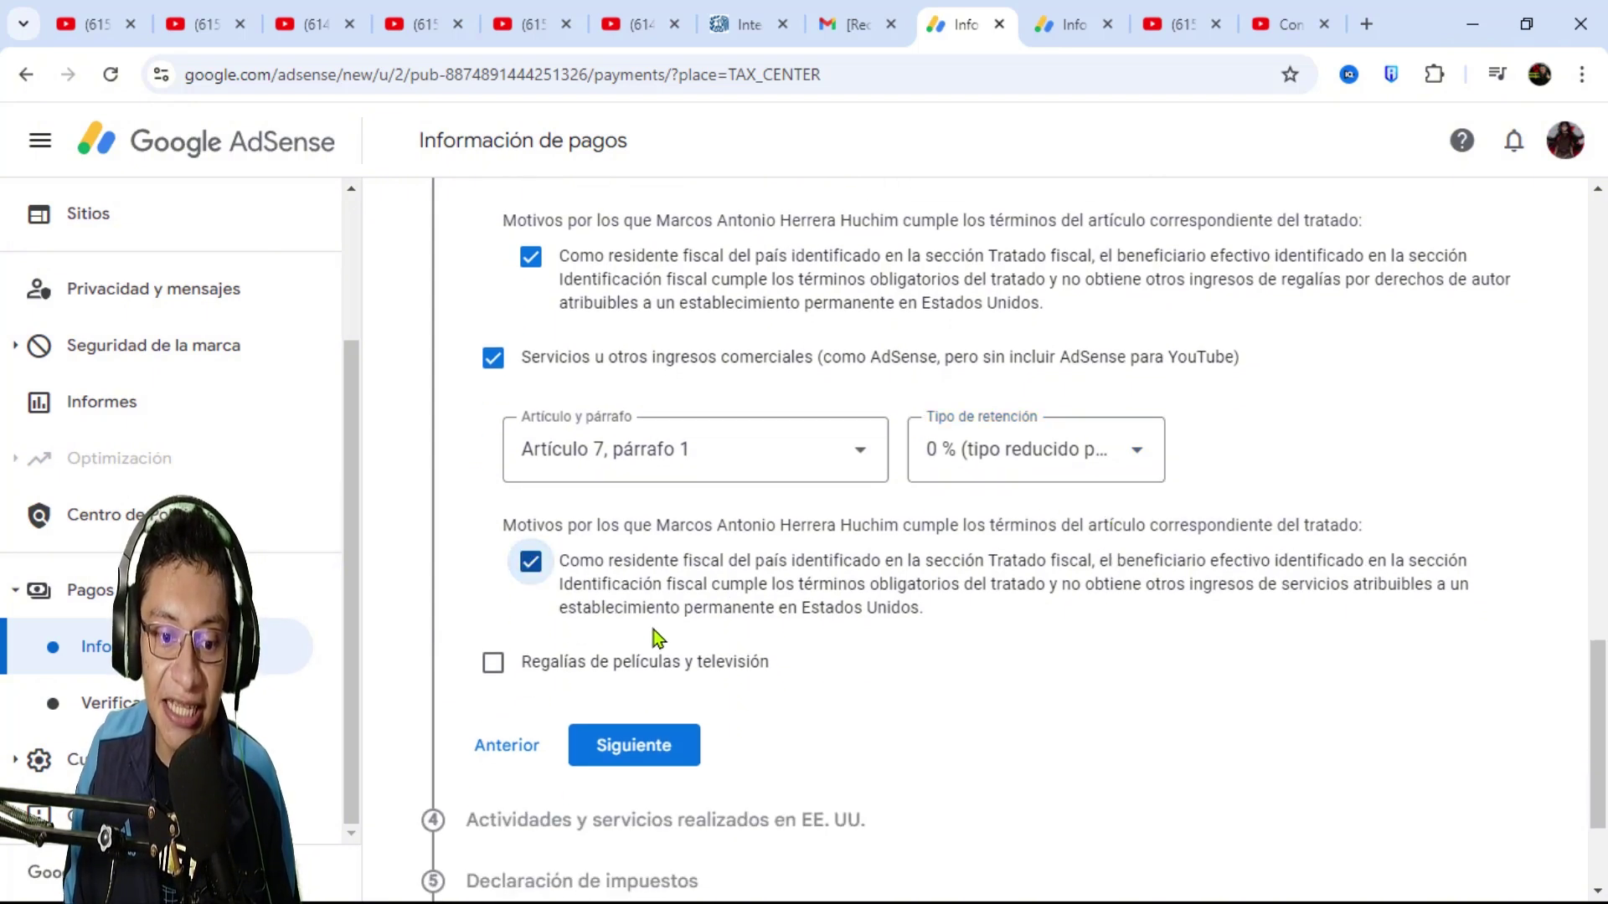
{"action": "scroll", "coordinate": [658, 611], "scroll_direction": "down", "scroll_amount": 2}
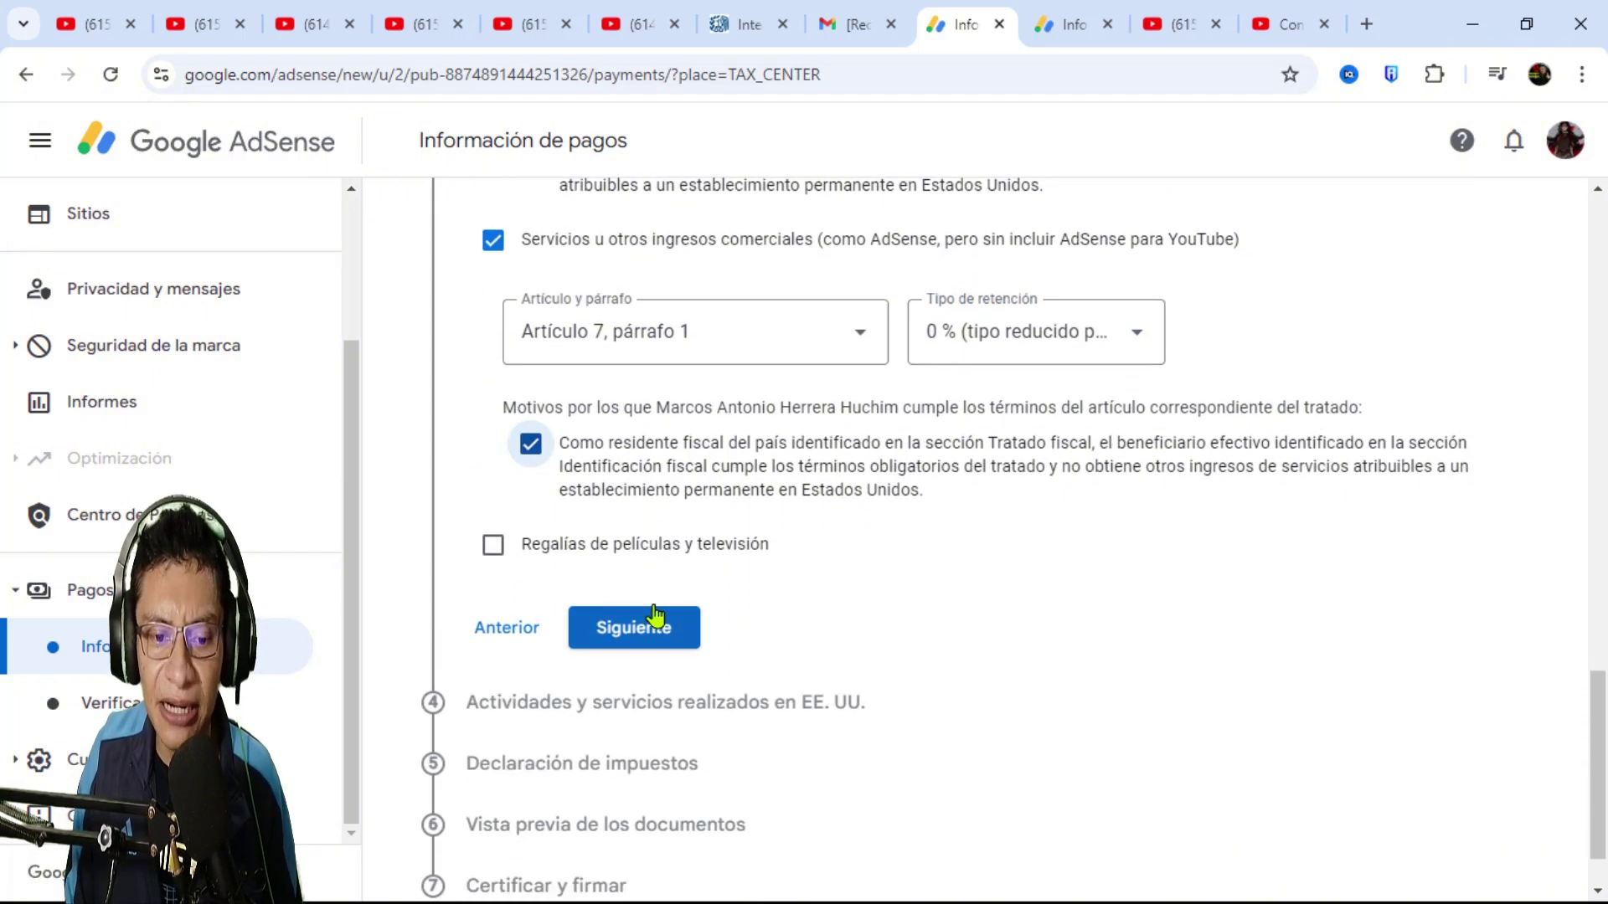
- Claim Regalías de películas y televisión under Artículo 12, párrafo 2 at 10 % (tipo reducido por tratado), accept the tax-resident reason, and continue
{"action": "left_click", "coordinate": [497, 546]}
{"action": "scroll", "coordinate": [656, 591], "scroll_direction": "down", "scroll_amount": 2}
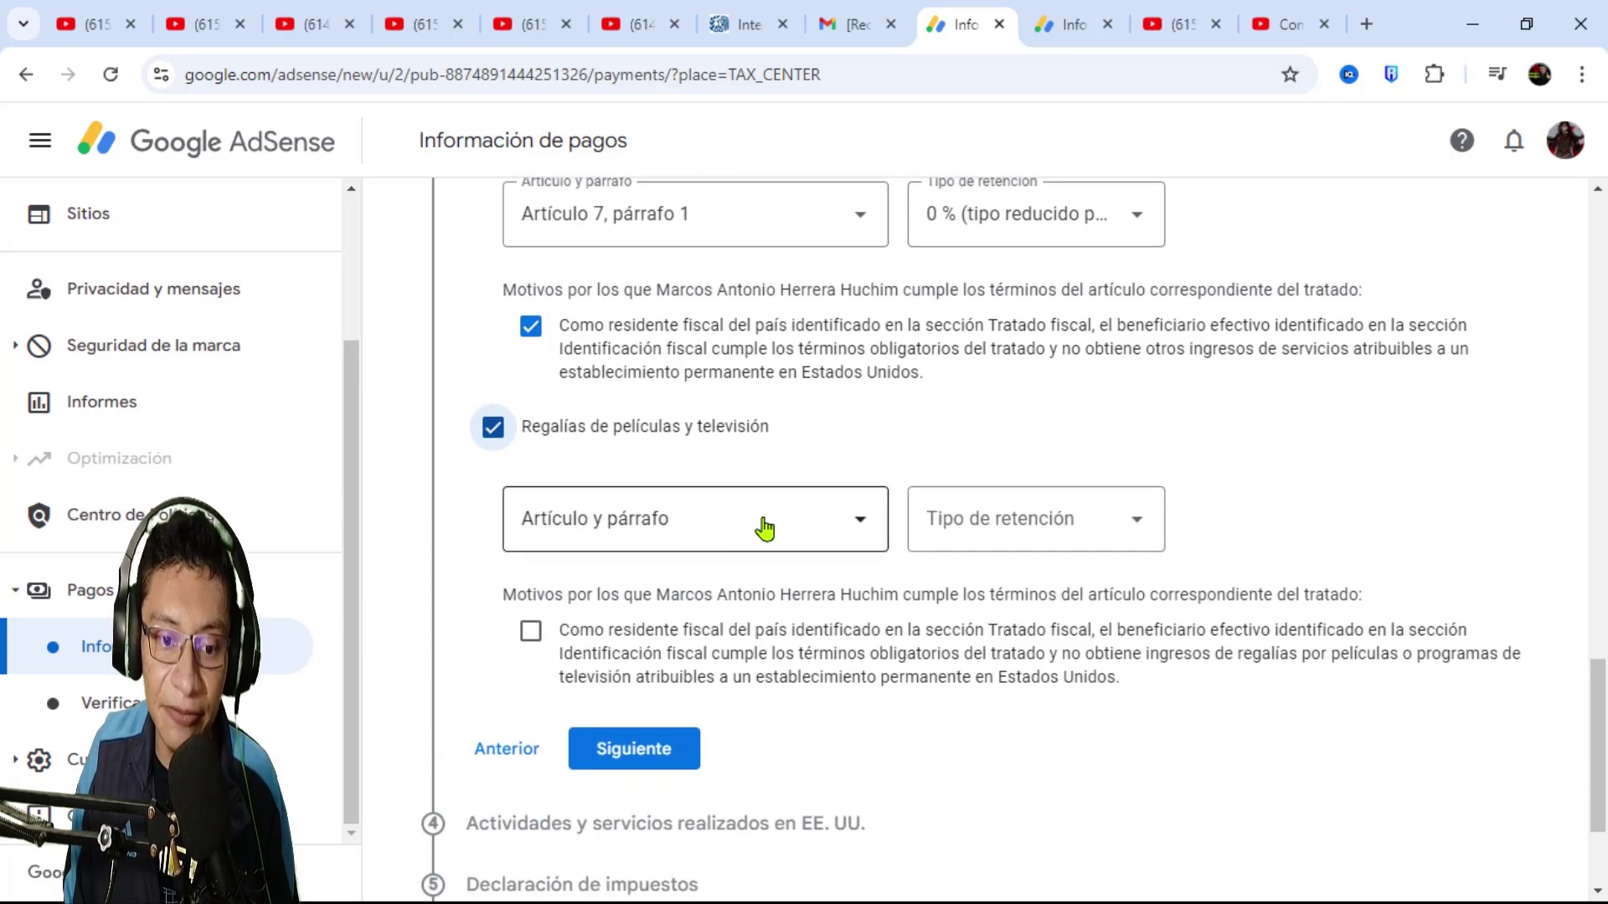
{"action": "left_click", "coordinate": [768, 540]}
{"action": "left_click", "coordinate": [602, 594]}
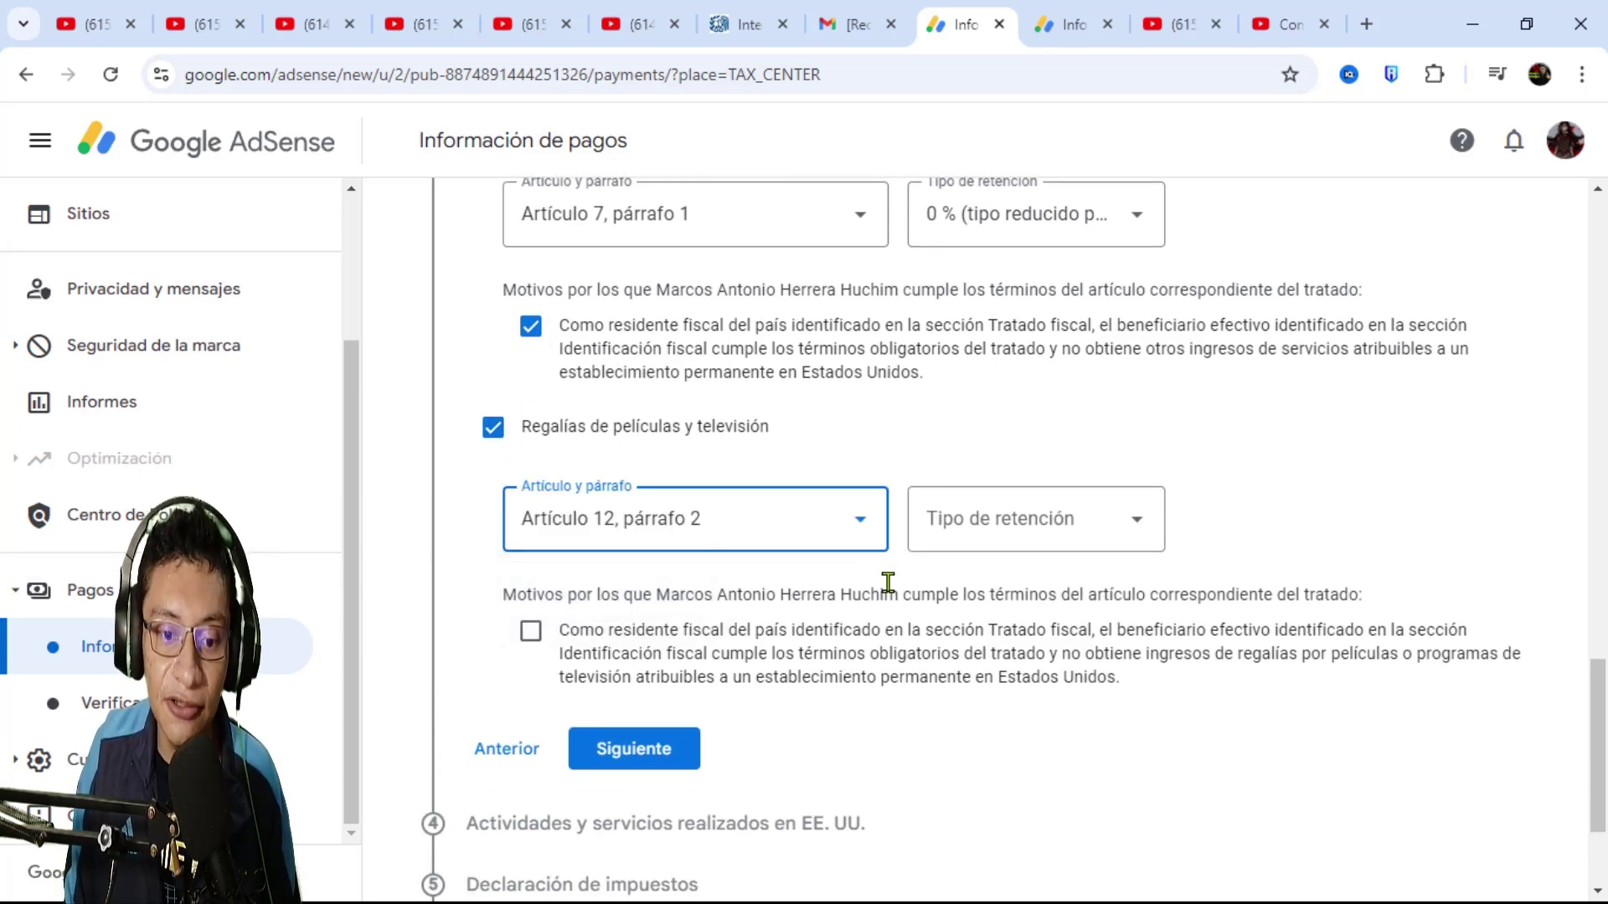
{"action": "left_click", "coordinate": [1013, 520]}
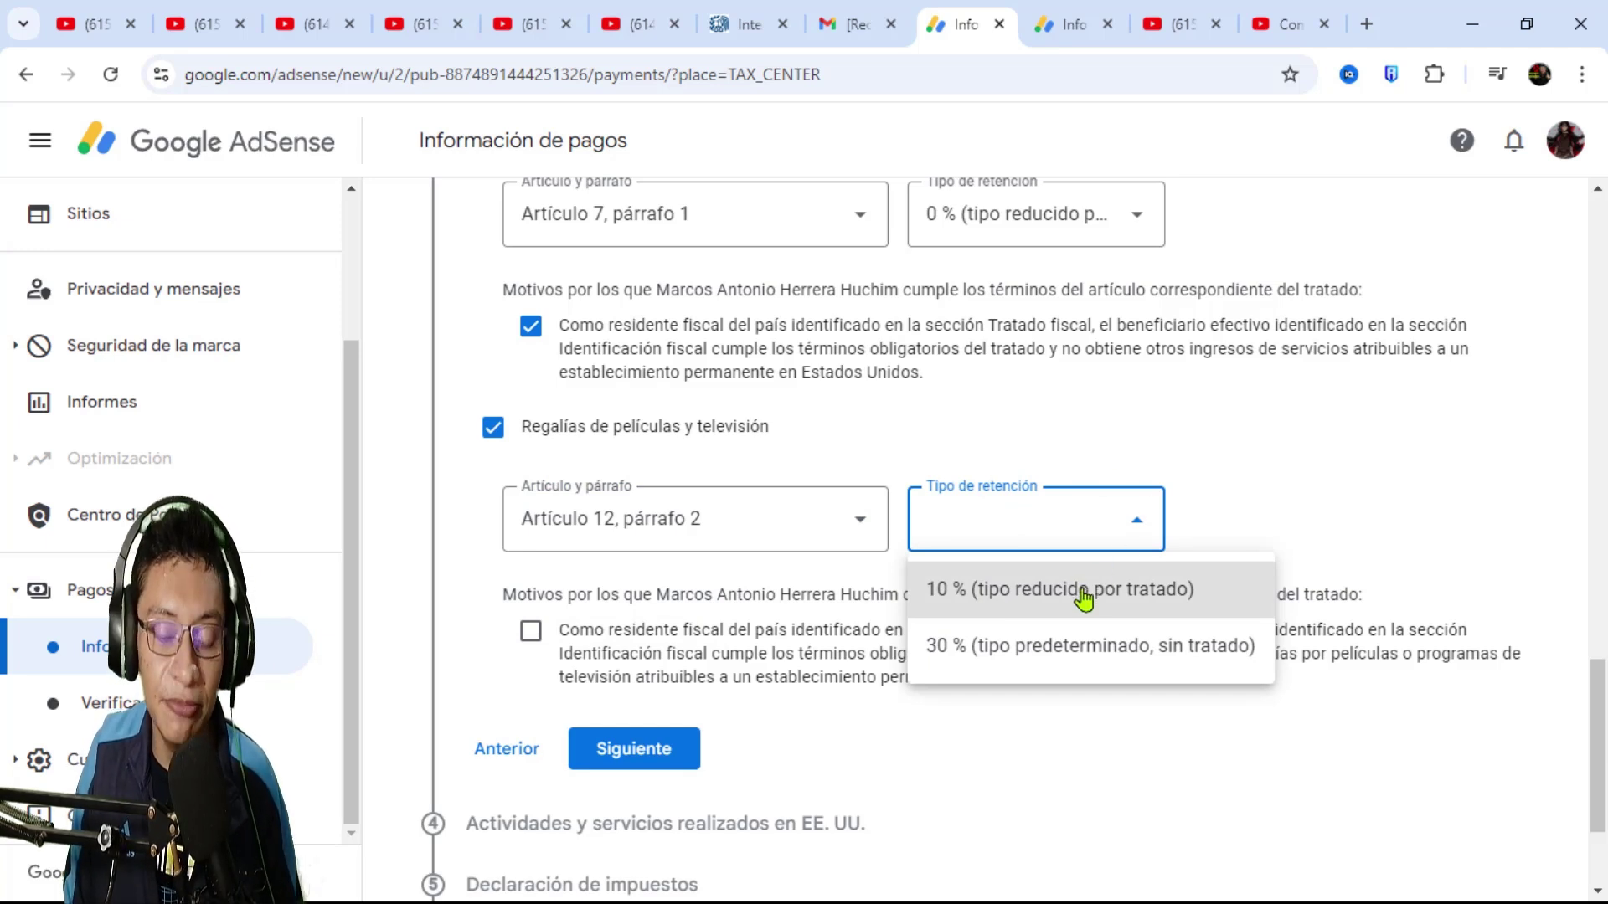
{"action": "left_click", "coordinate": [1125, 600]}
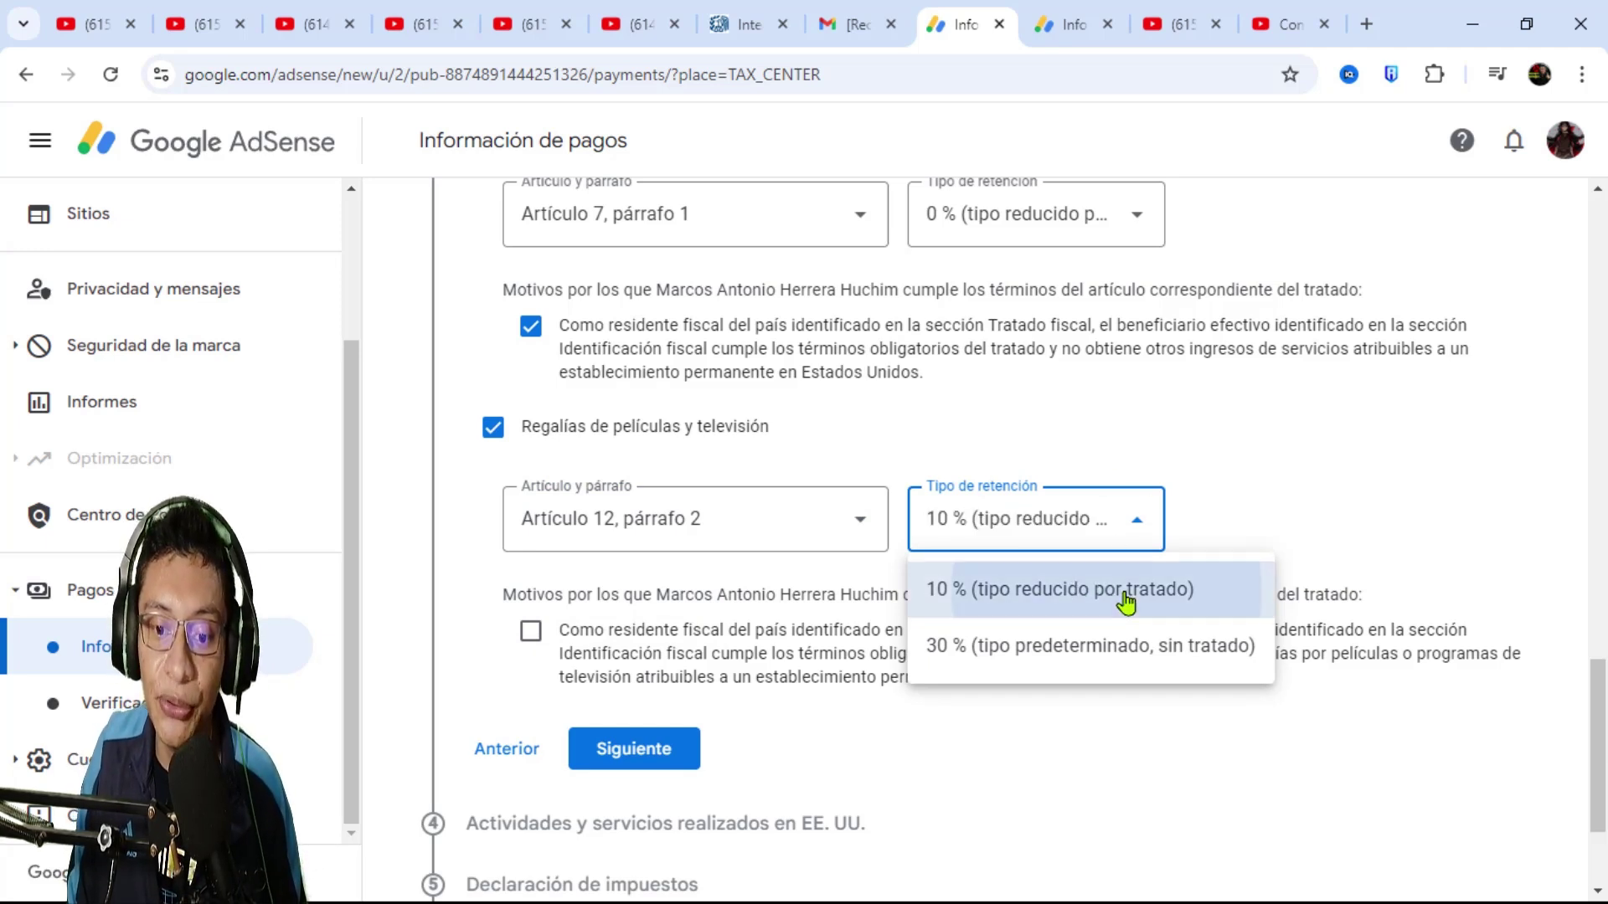
{"action": "left_click", "coordinate": [542, 637]}
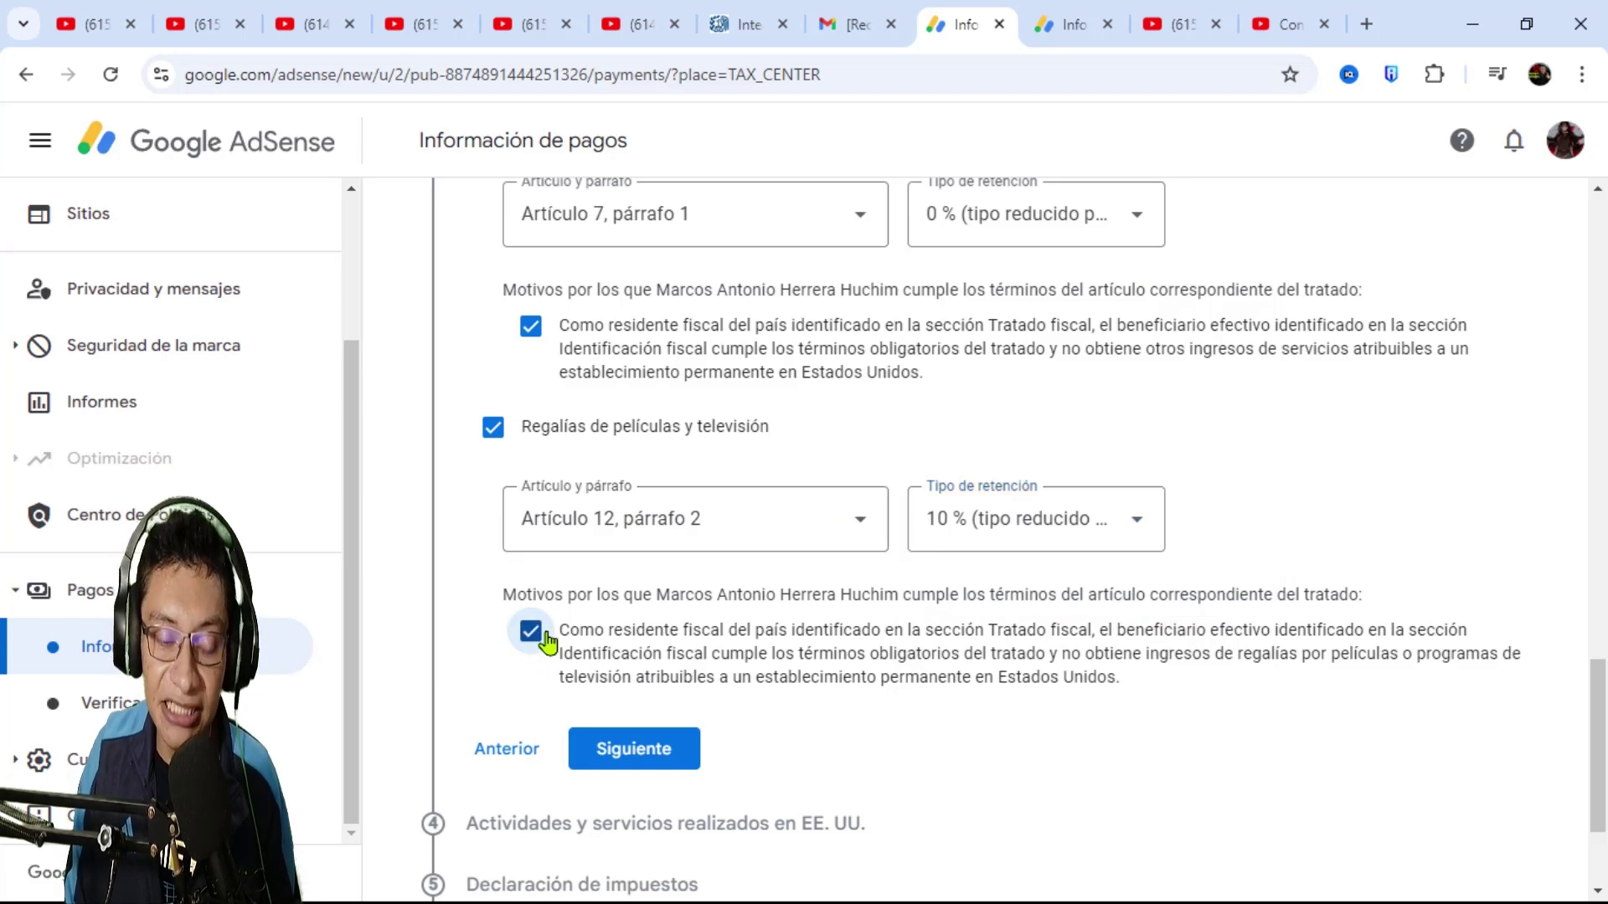
{"action": "left_click", "coordinate": [671, 753]}
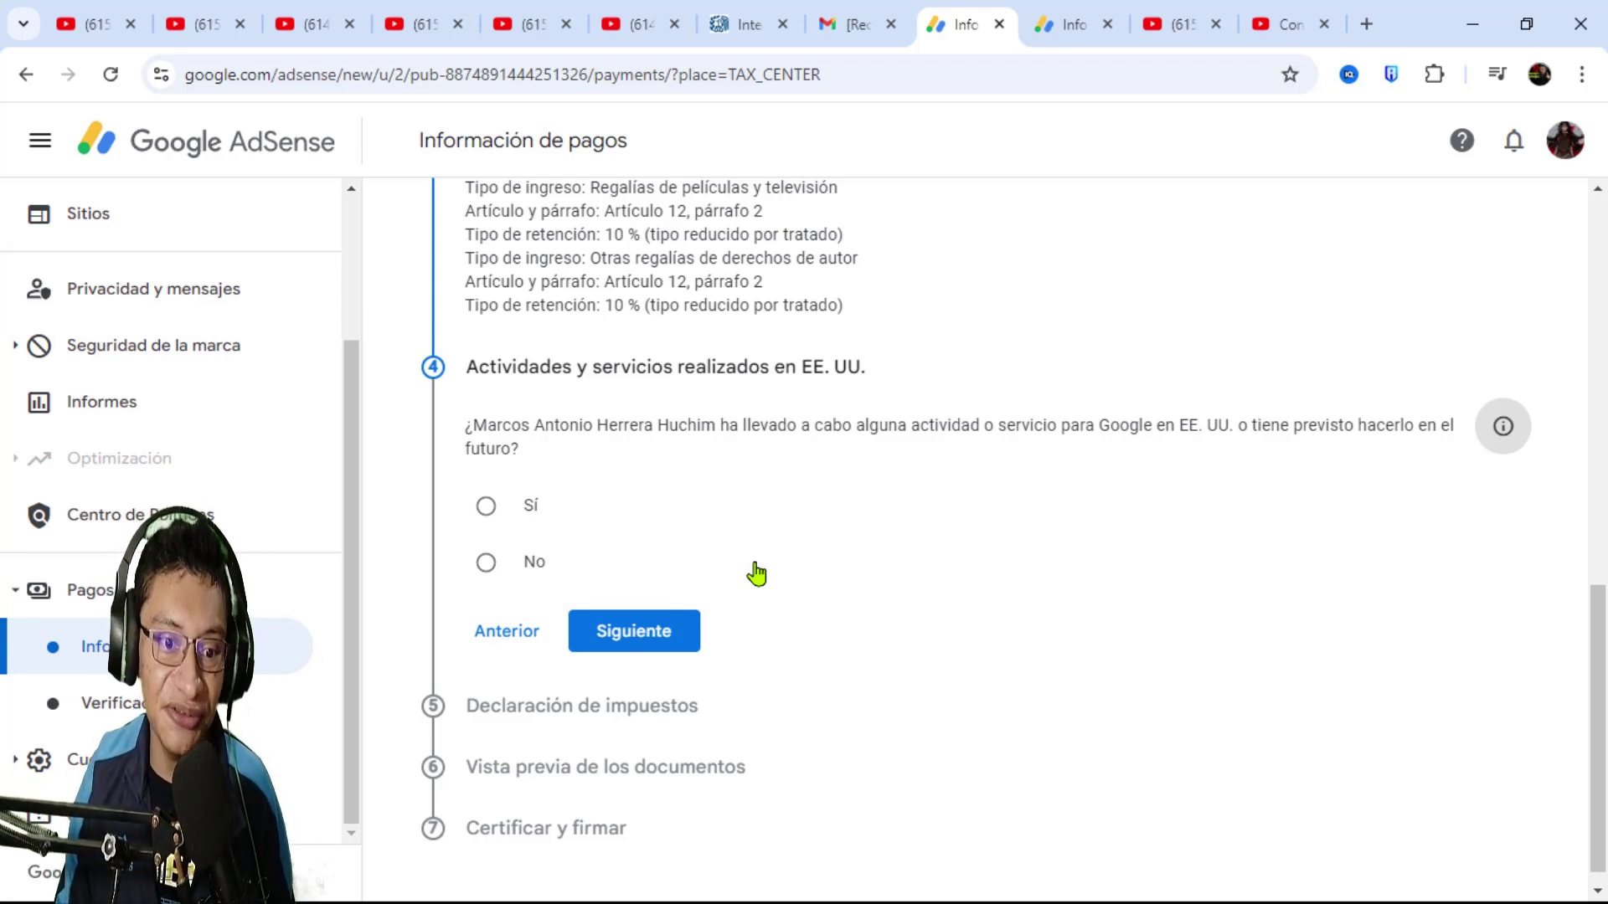
- Declare no activities or services performed in the US, certify that services are provided only outside it, and continue
{"action": "left_click", "coordinate": [483, 563]}
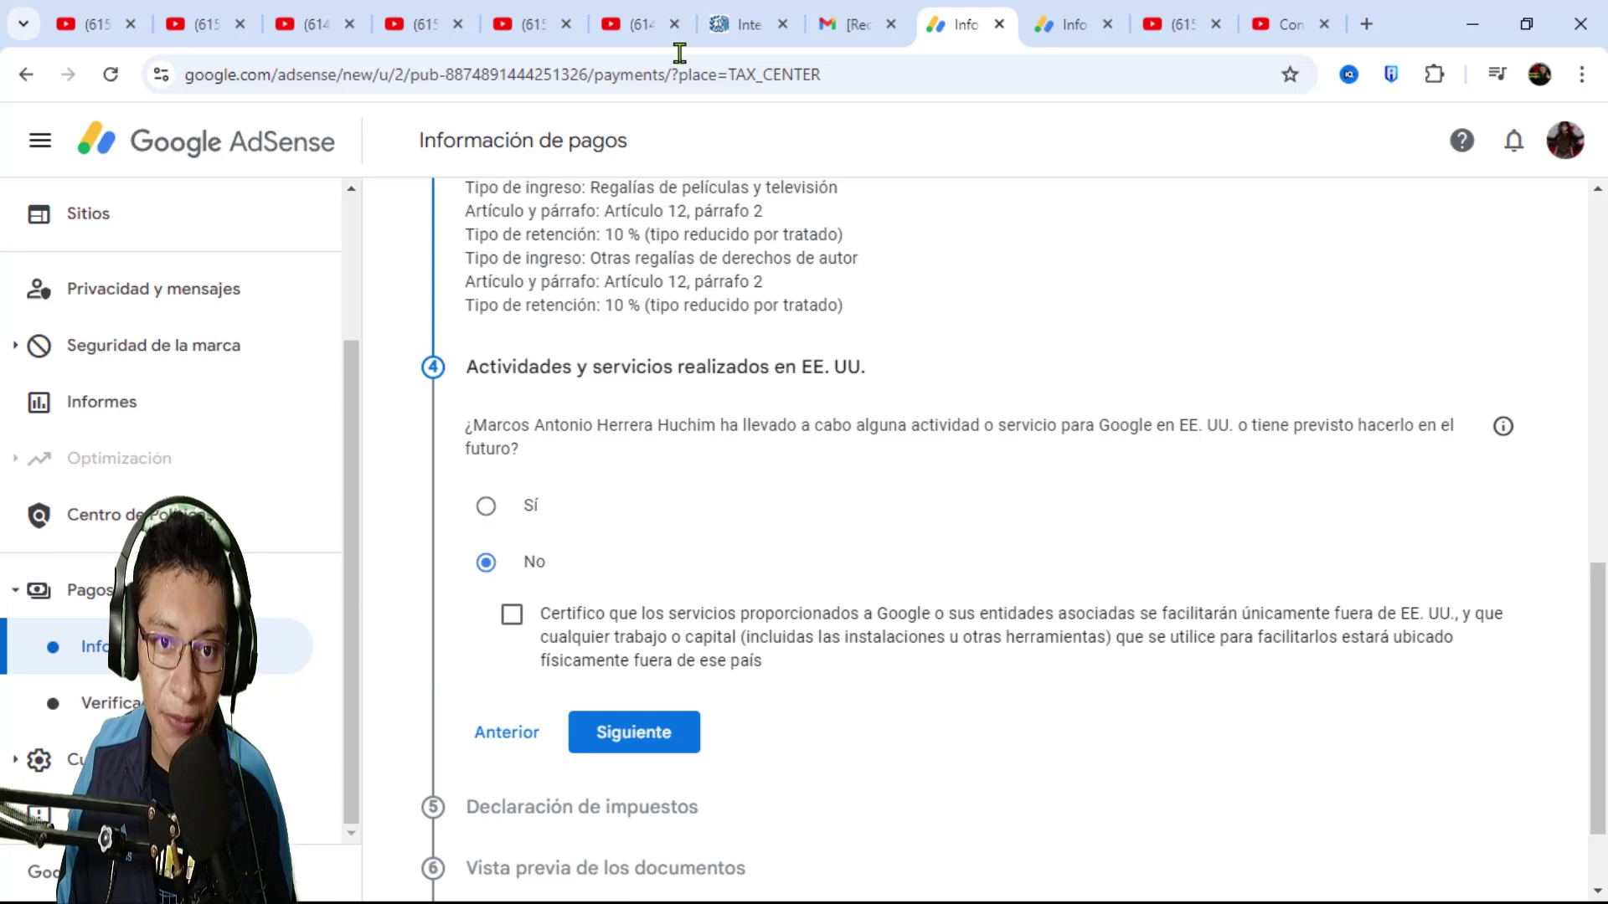
{"action": "left_click", "coordinate": [514, 616]}
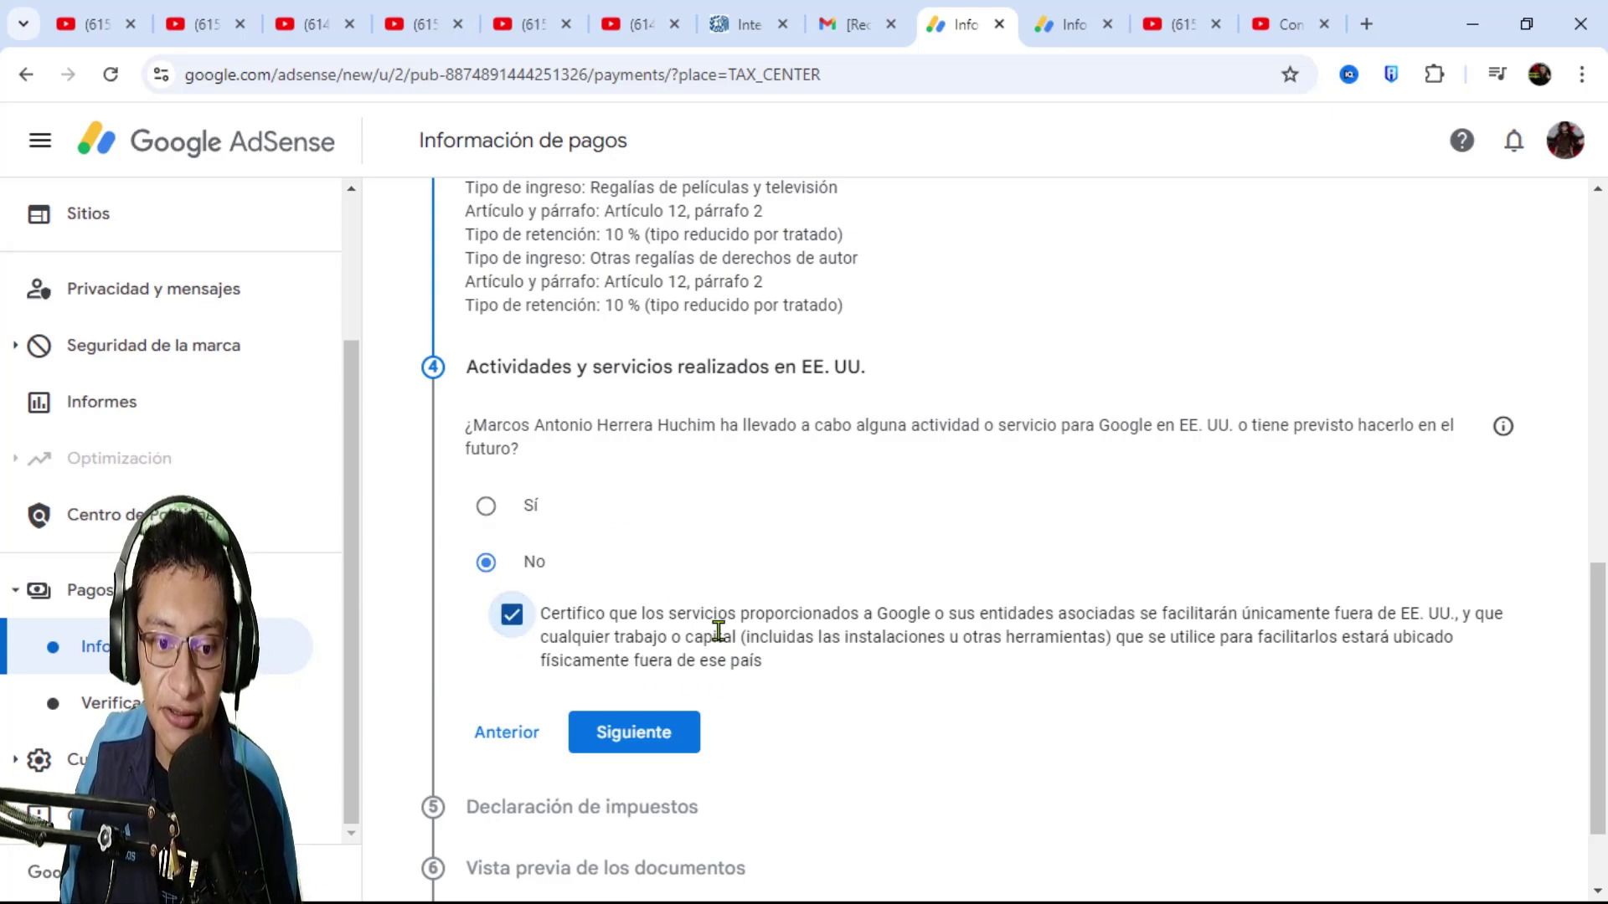
{"action": "left_click", "coordinate": [649, 735]}
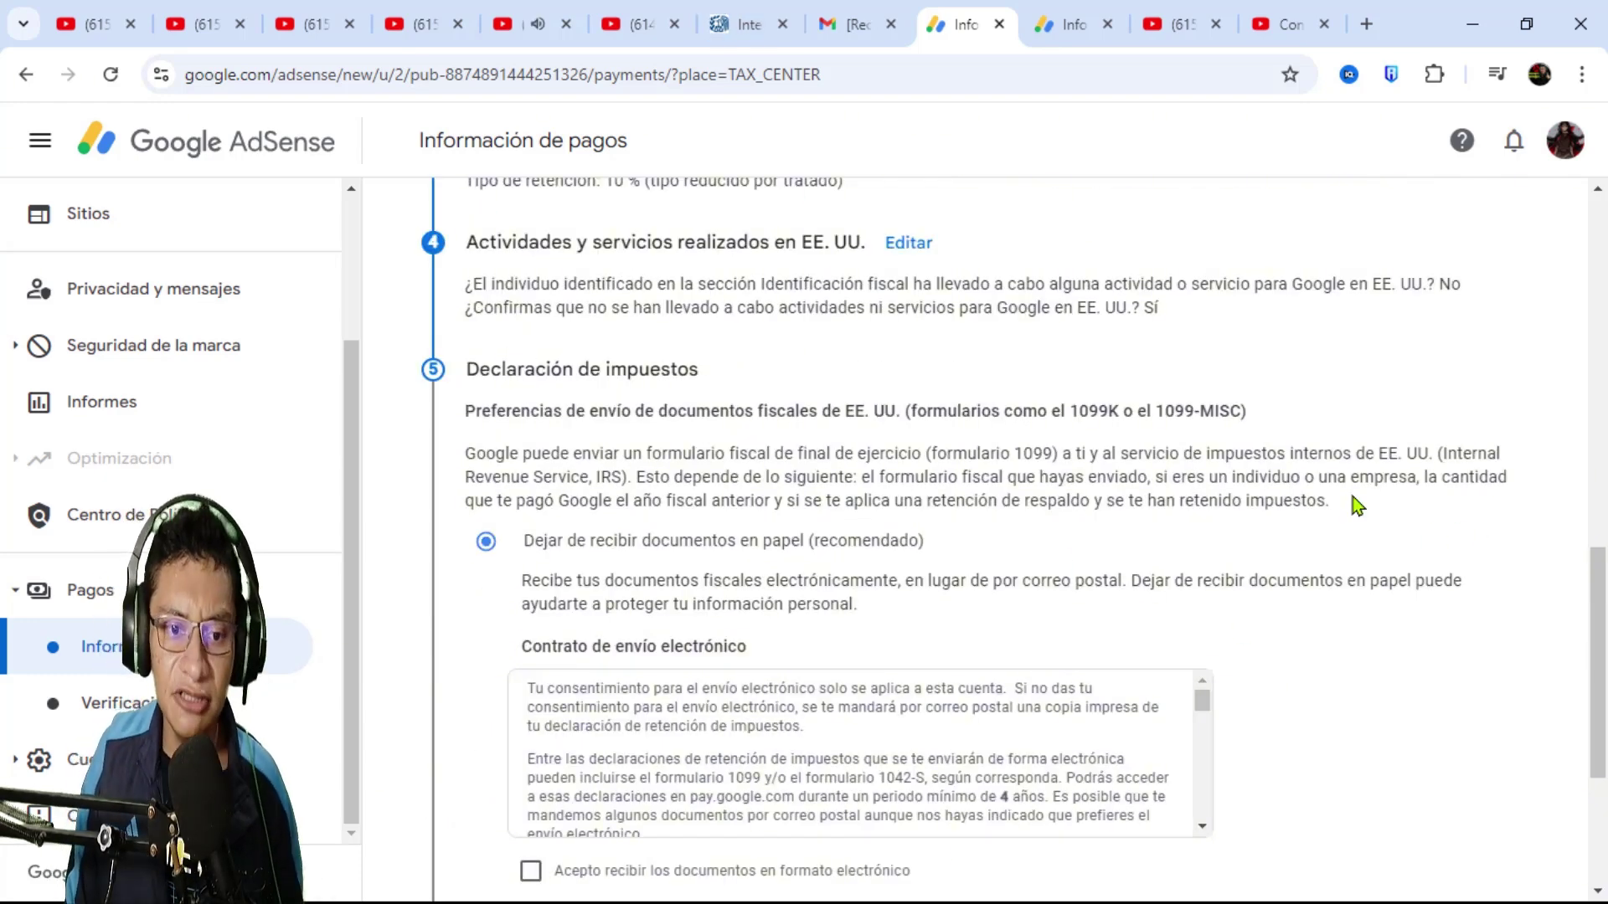
- Keep paperless delivery of tax documents, accept receiving them in electronic format, and continue to the document preview
{"action": "scroll", "coordinate": [1258, 473], "scroll_direction": "down", "scroll_amount": 3}
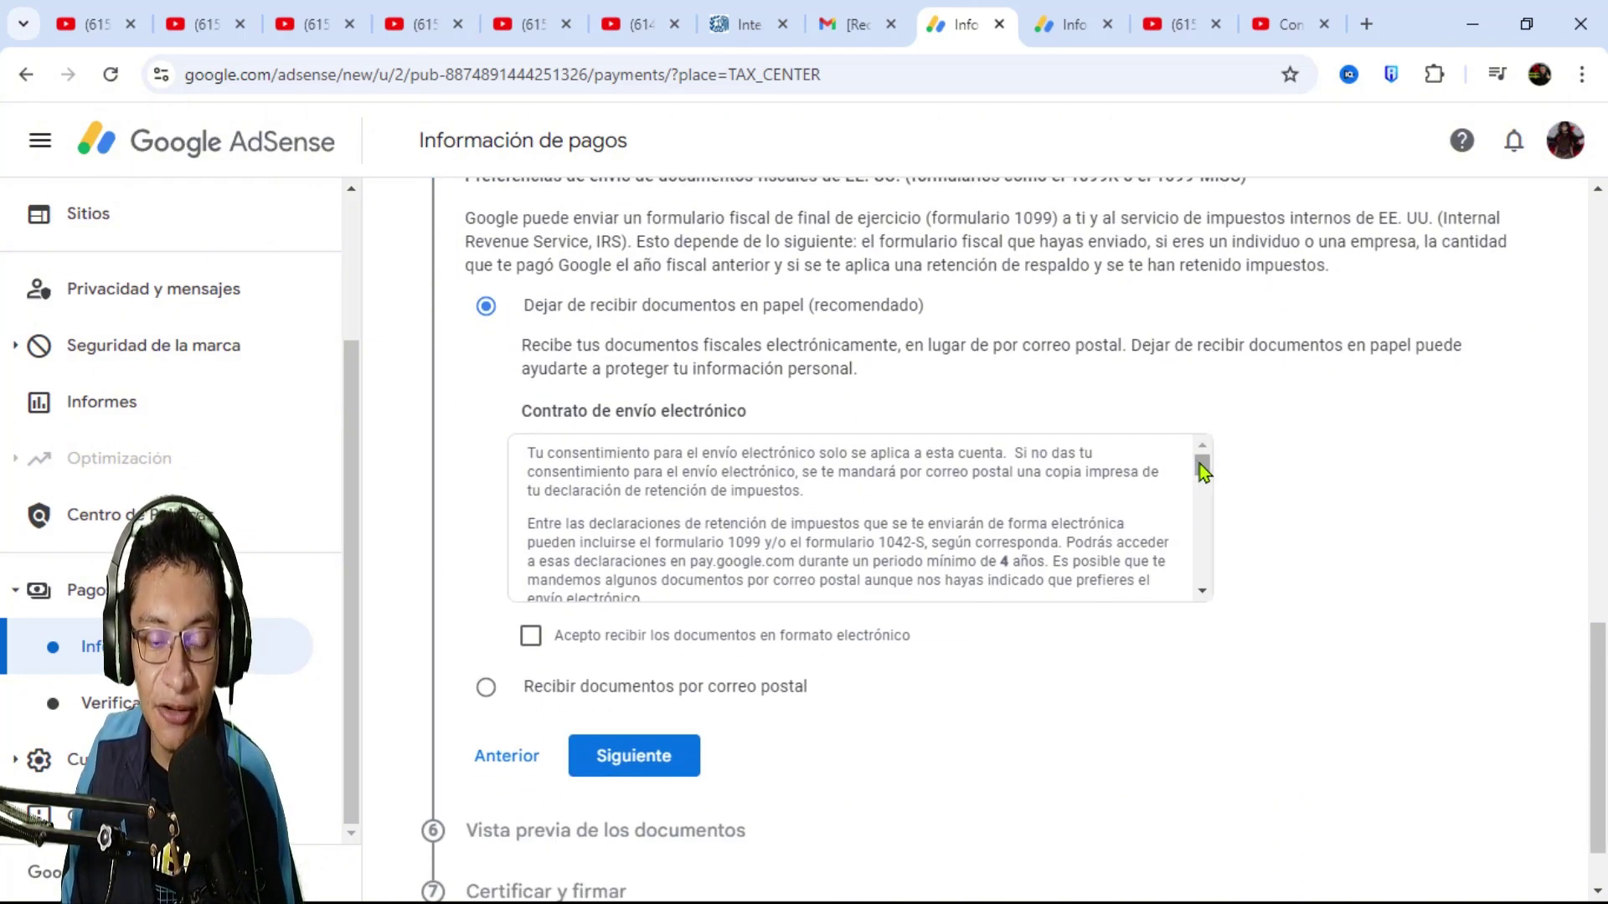
{"action": "scroll", "coordinate": [1203, 471], "scroll_direction": "down", "scroll_amount": 1}
{"action": "scroll", "coordinate": [1206, 471], "scroll_direction": "up", "scroll_amount": 1}
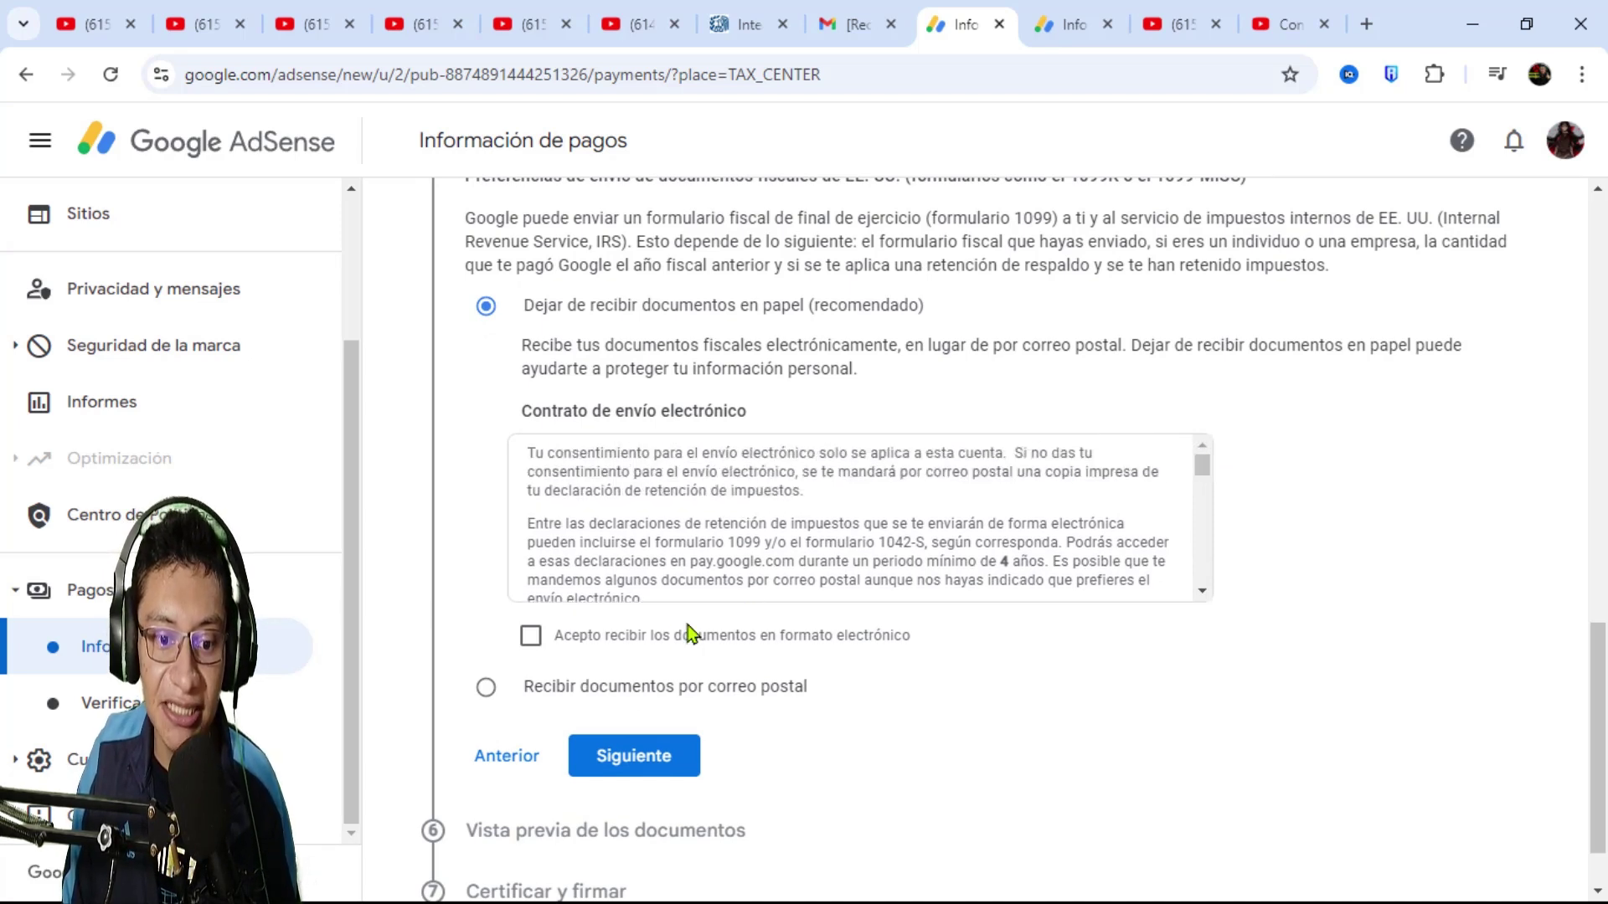
{"action": "left_click", "coordinate": [531, 637]}
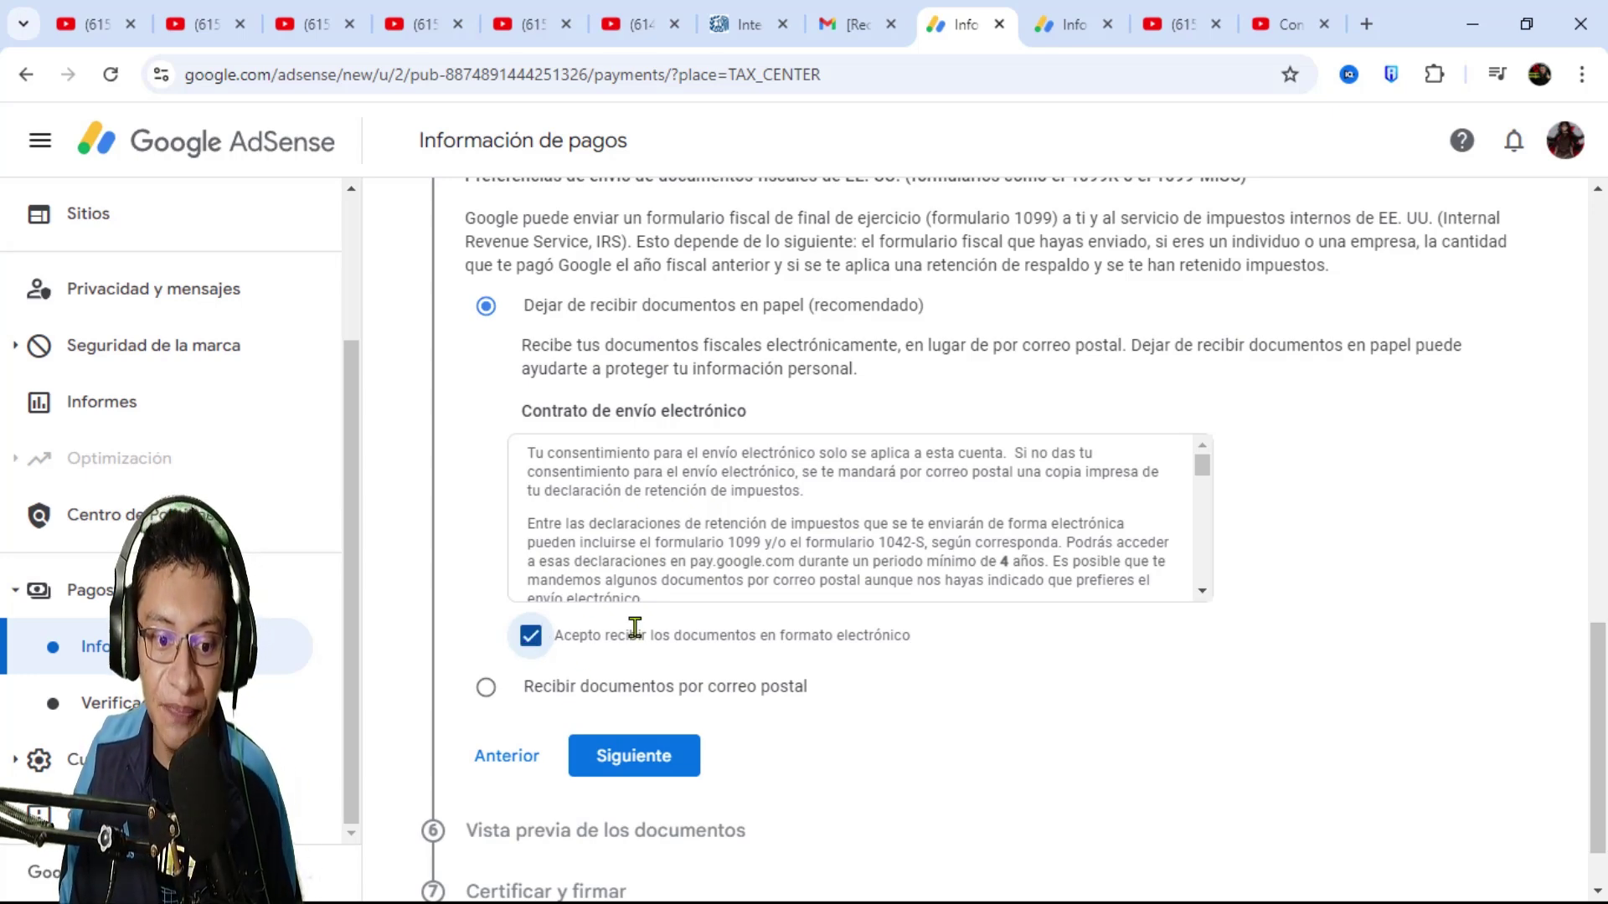
{"action": "left_click", "coordinate": [675, 757]}
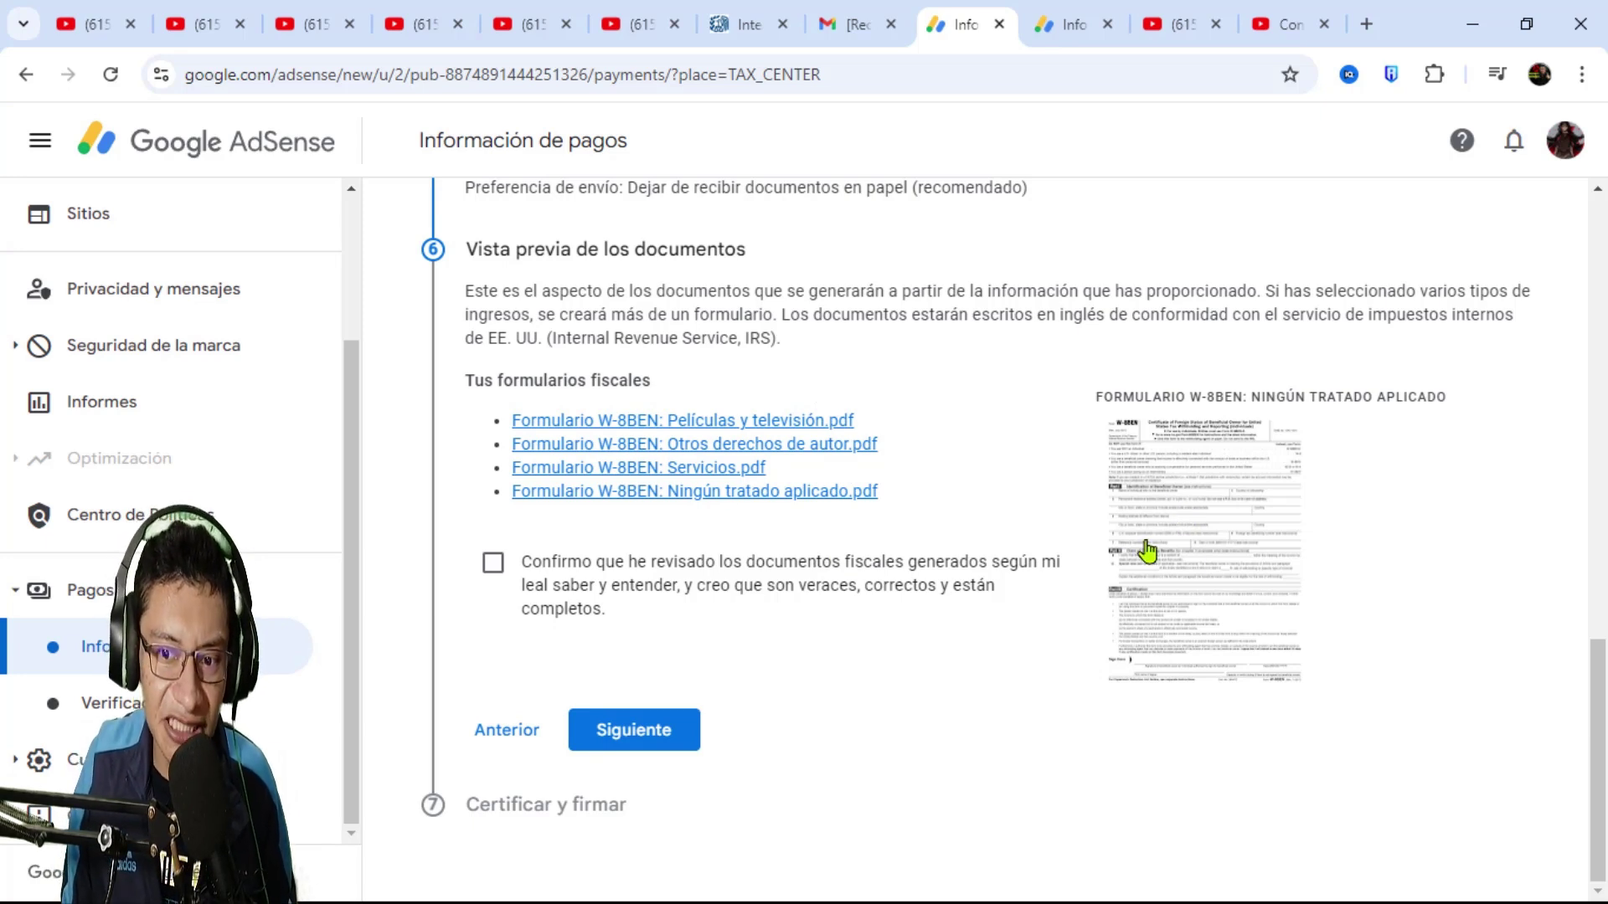
- Preview the generated W-8BEN form, confirm that the tax documents have been reviewed, and continue to the certification section
{"action": "left_click", "coordinate": [1224, 567]}
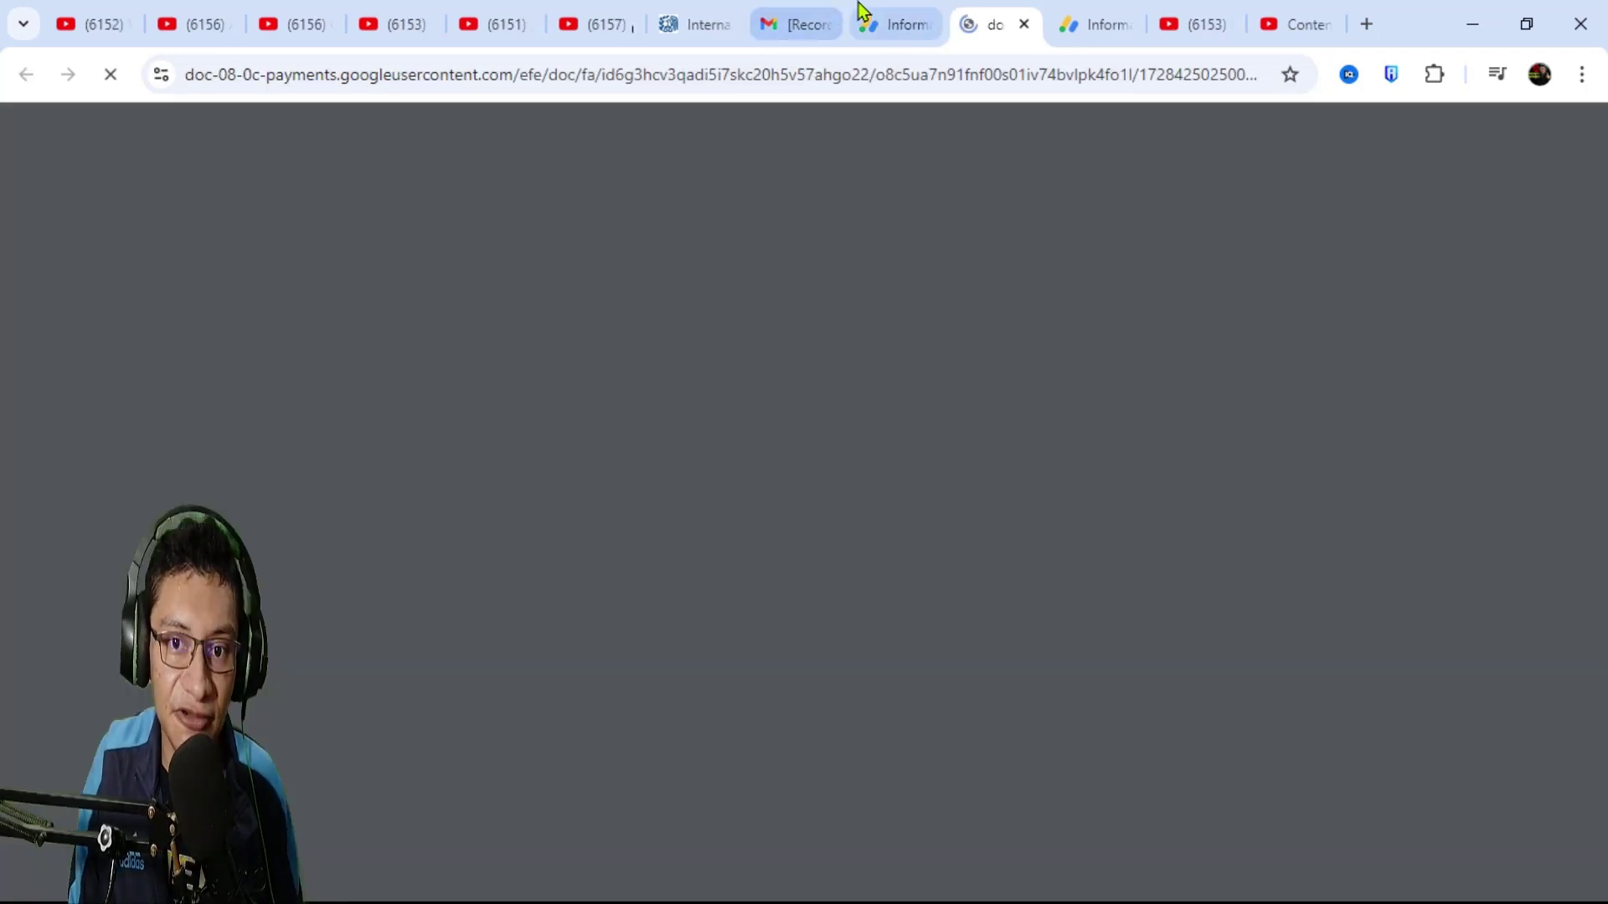
{"action": "left_click", "coordinate": [883, 23]}
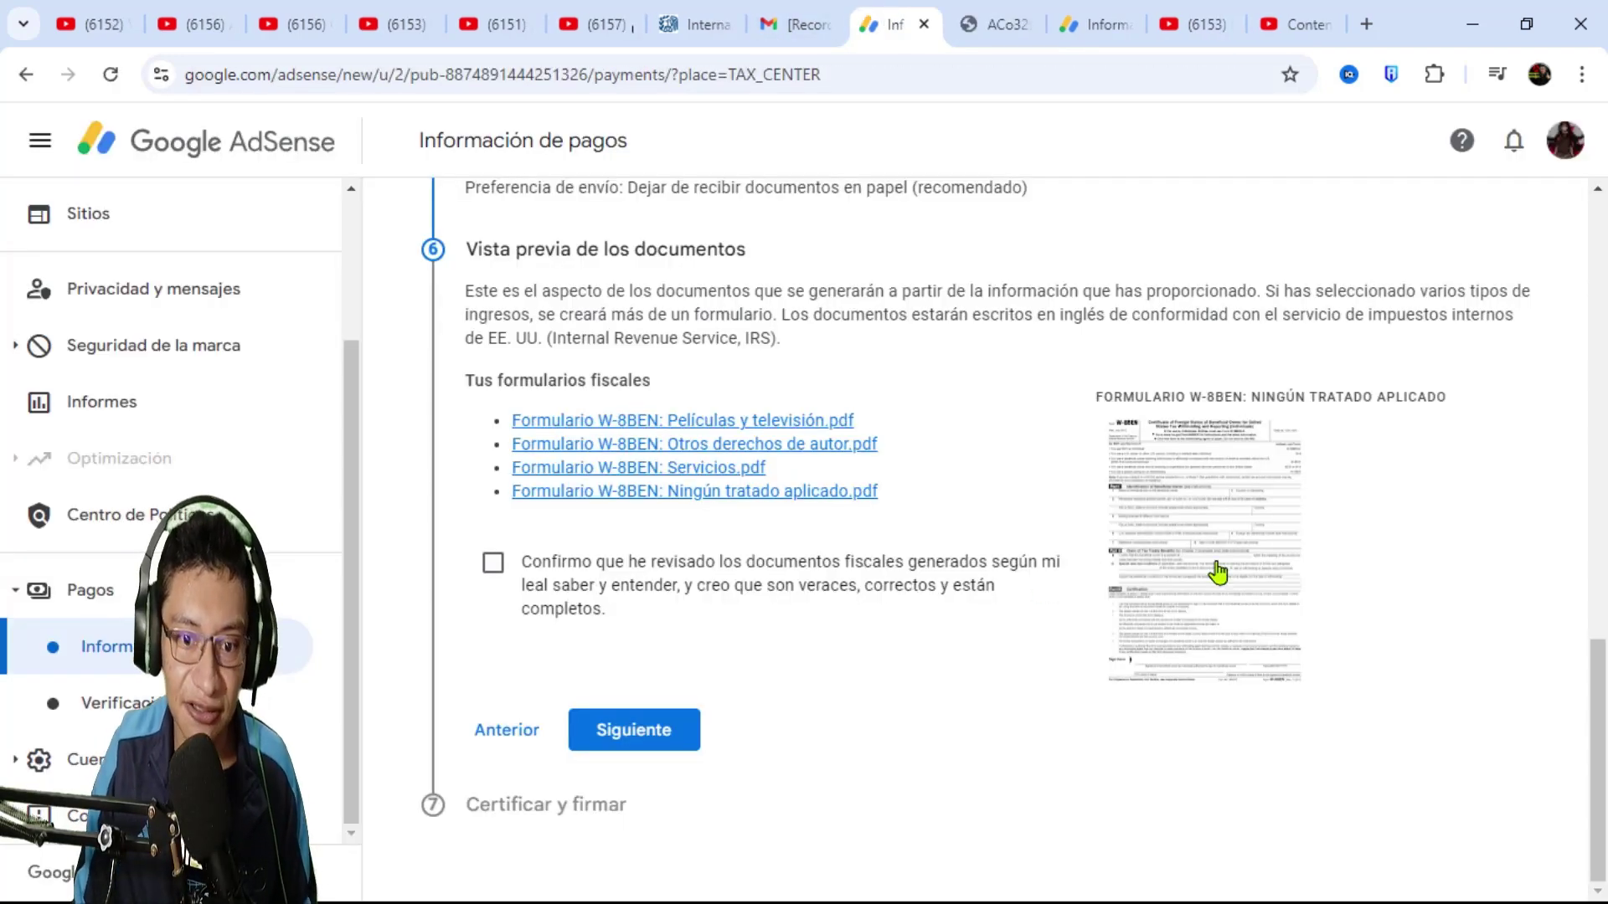
{"action": "left_click", "coordinate": [493, 566]}
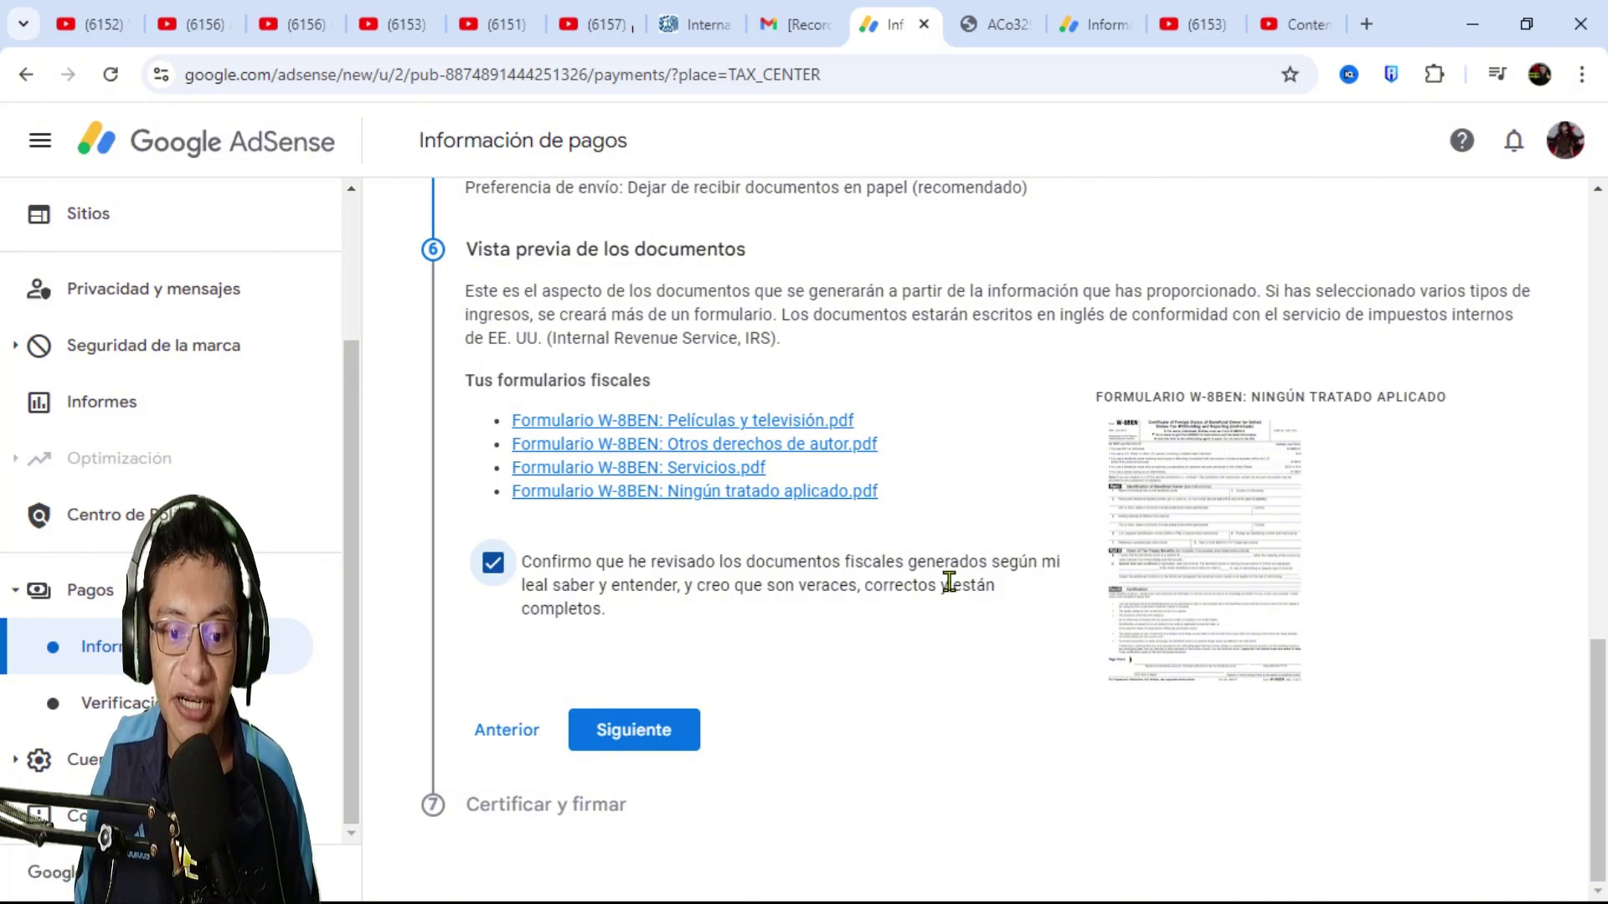
{"action": "left_click", "coordinate": [653, 733]}
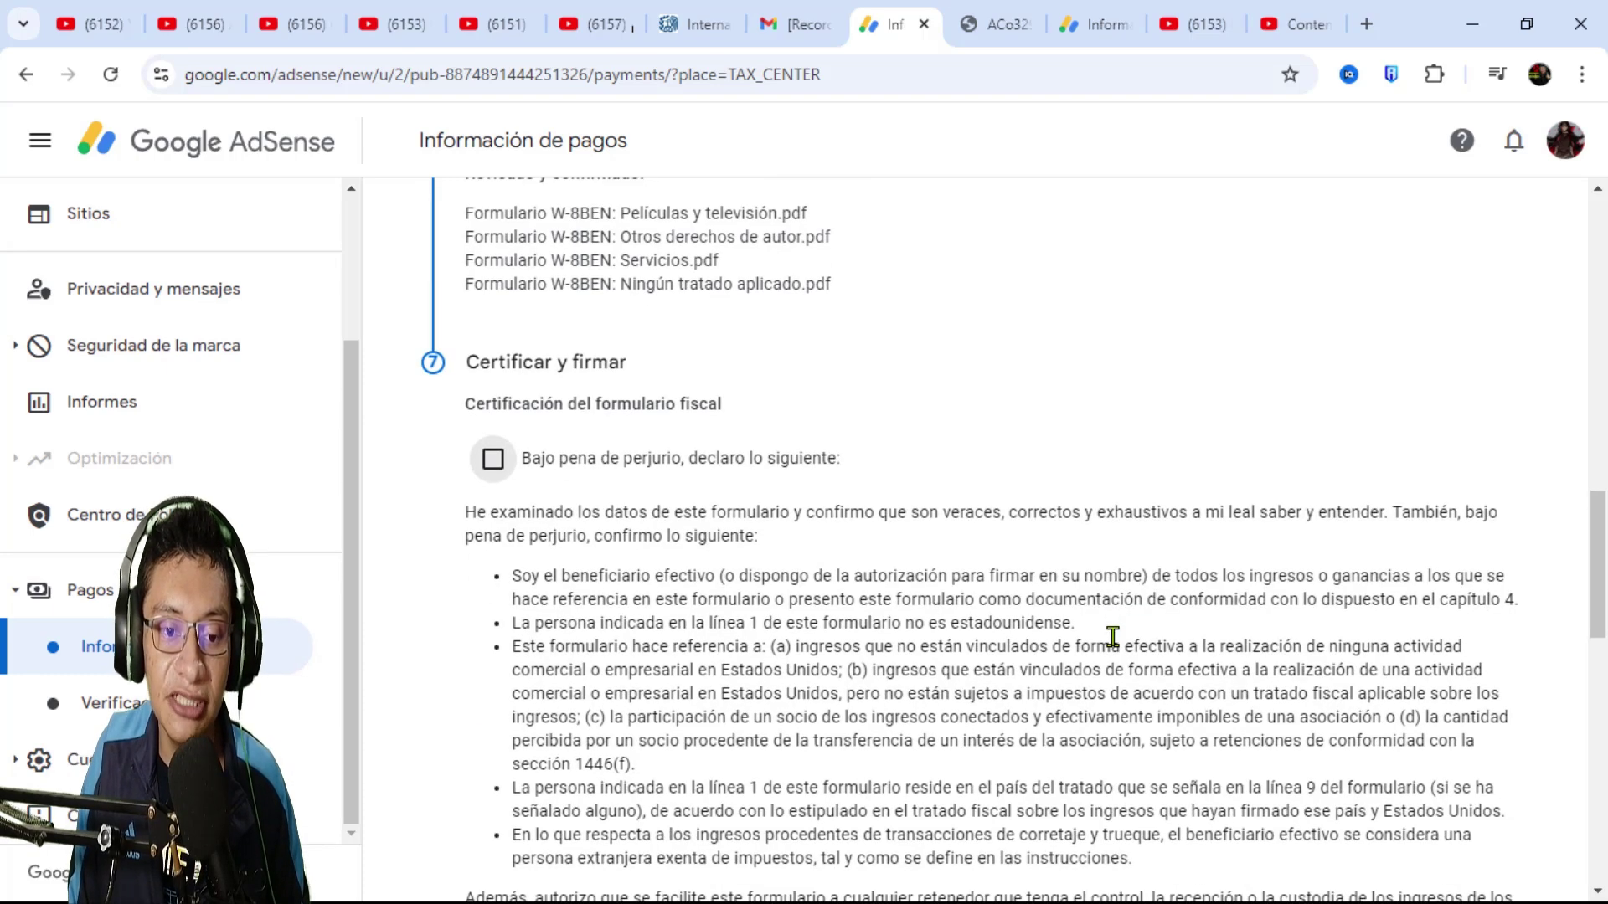
- Accept the tax form certification under penalty of perjury and the Declaración jurada de estado no modificado, with 2024 as its year
{"action": "scroll", "coordinate": [1112, 636], "scroll_direction": "down", "scroll_amount": 1}
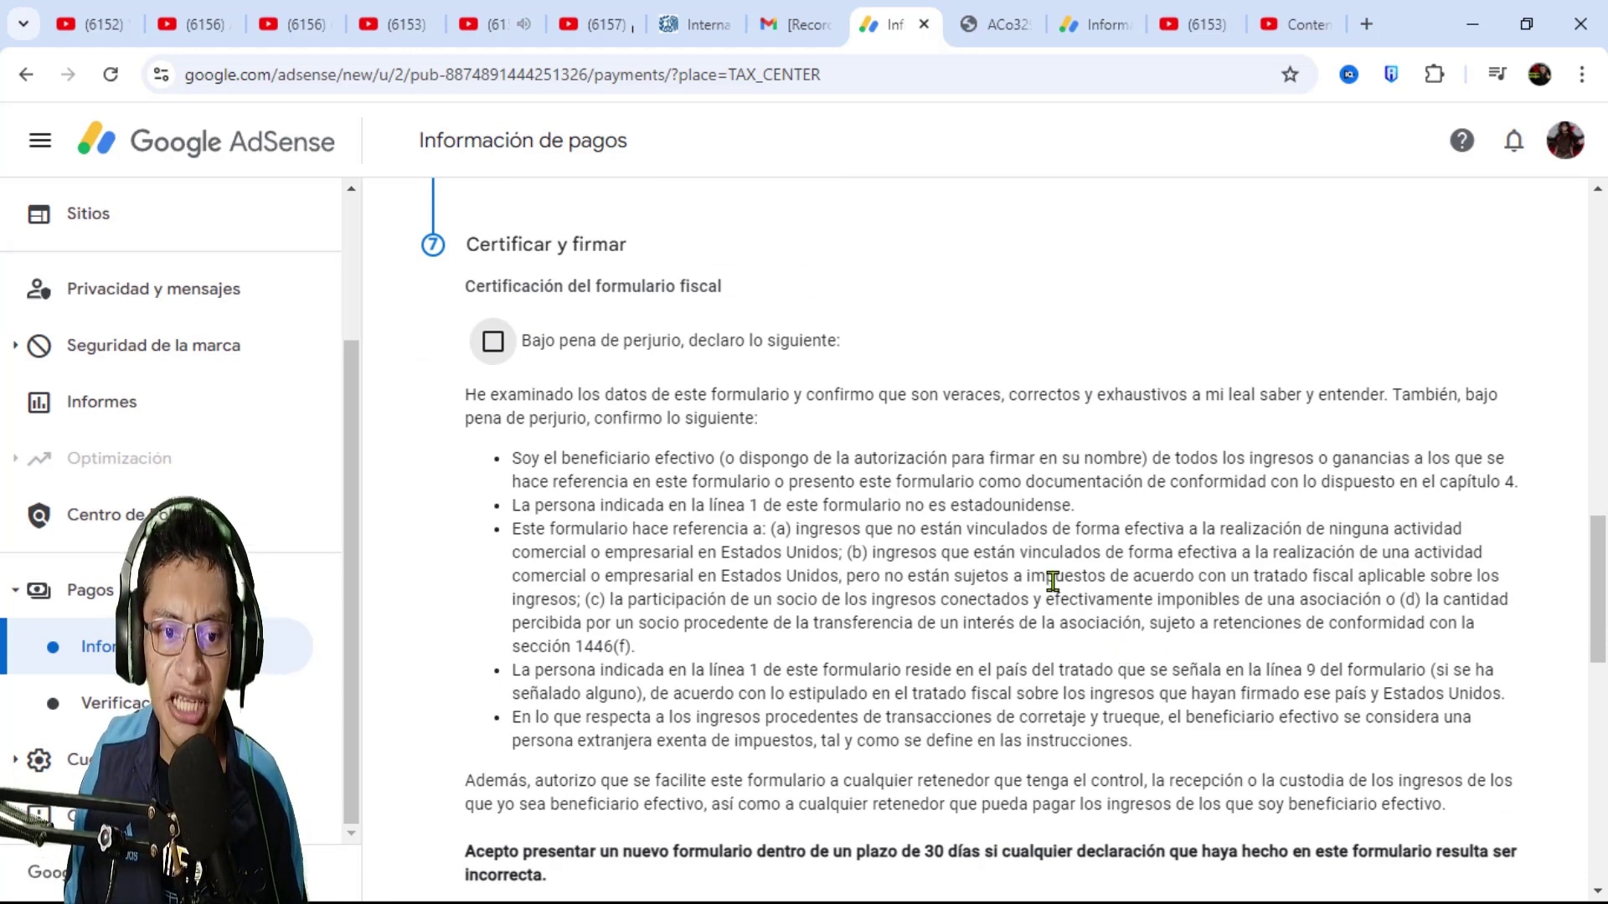
{"action": "left_click", "coordinate": [492, 342]}
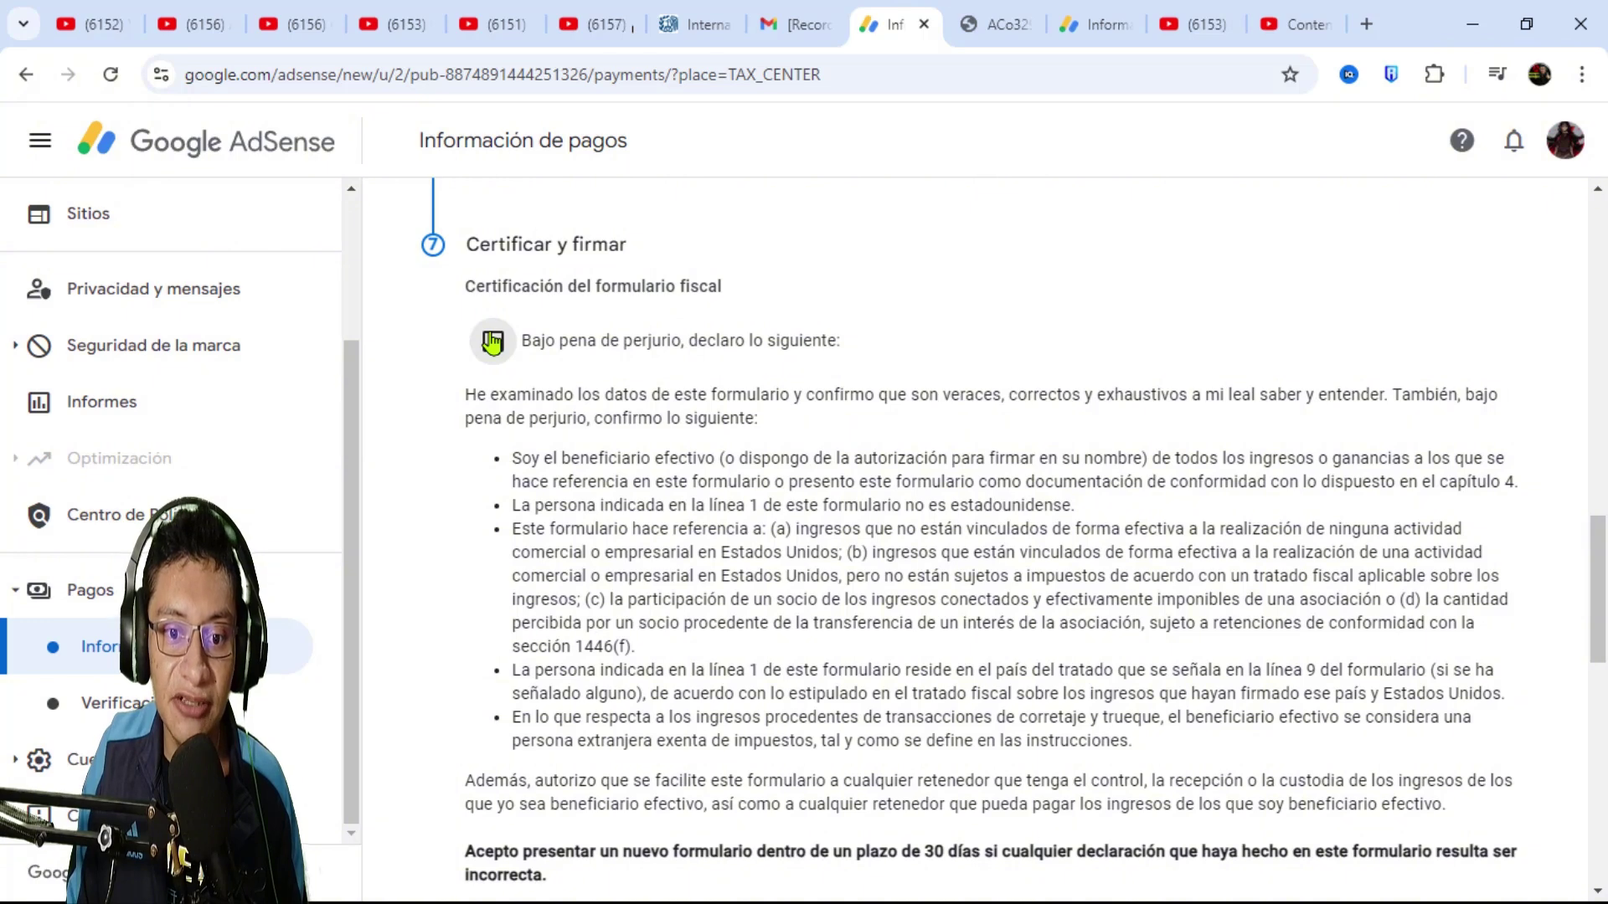
{"action": "scroll", "coordinate": [912, 721], "scroll_direction": "down", "scroll_amount": 3}
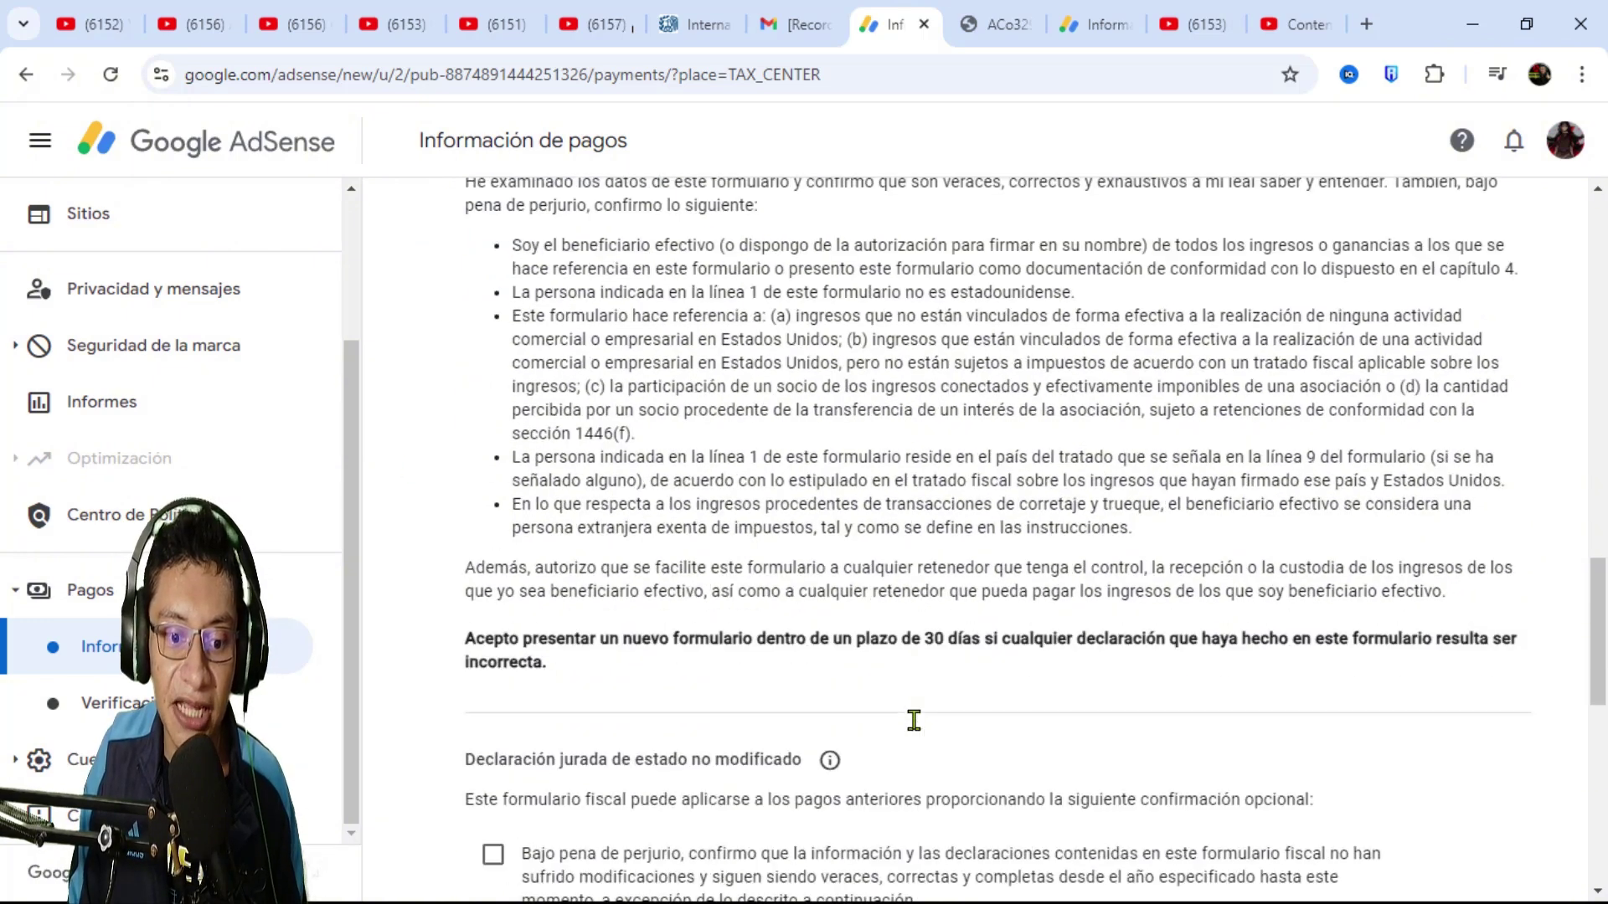
{"action": "scroll", "coordinate": [914, 622], "scroll_direction": "down", "scroll_amount": 5}
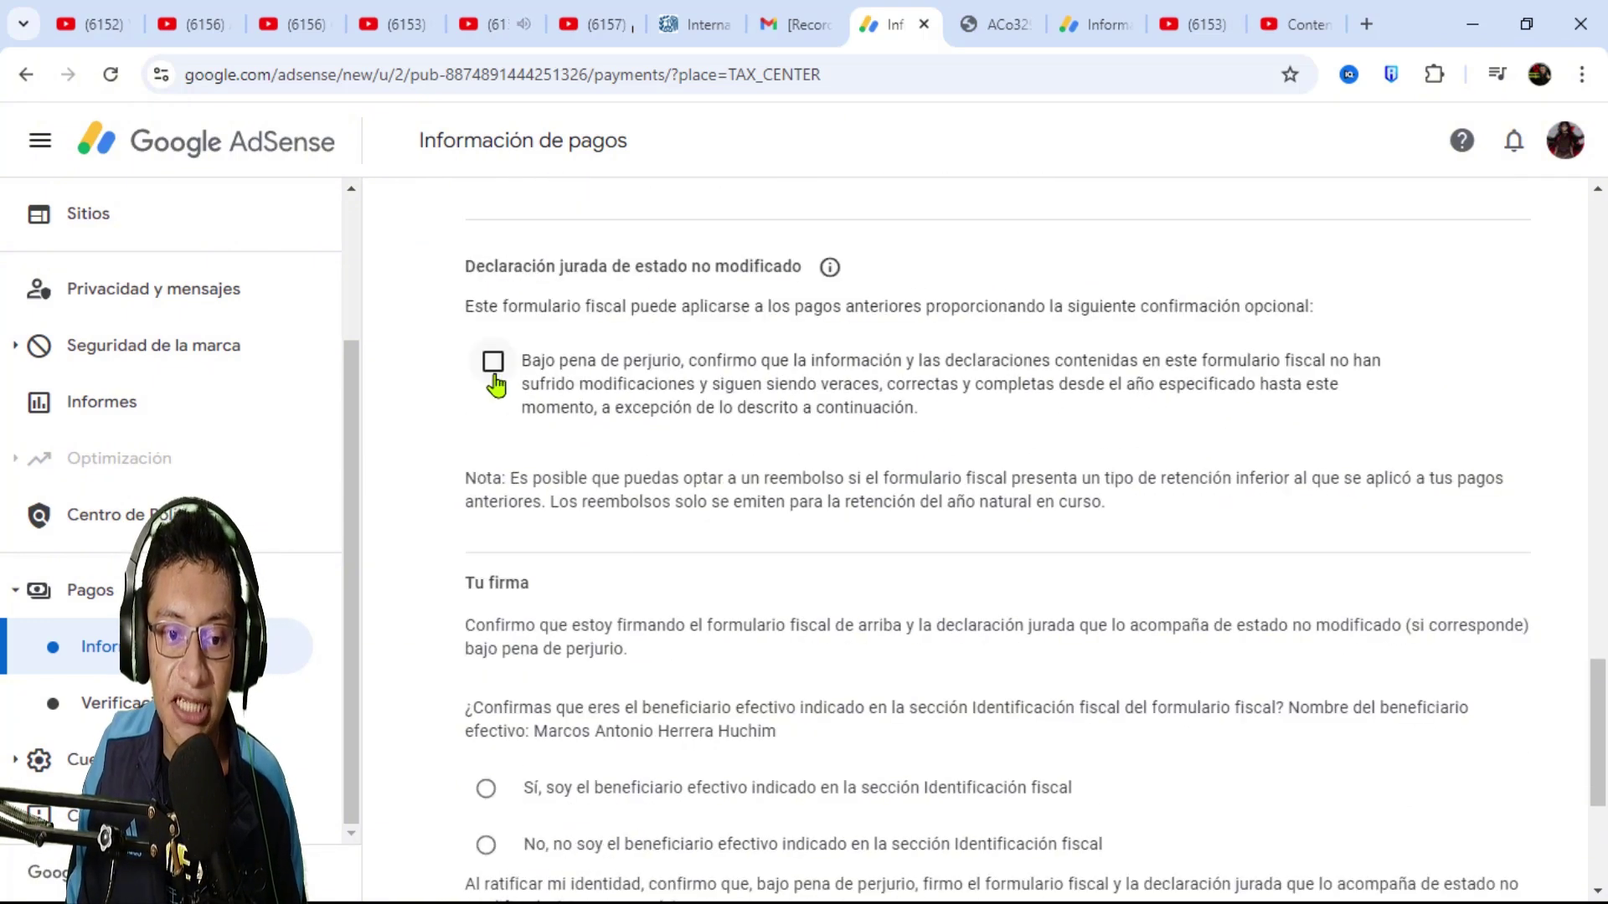
{"action": "left_click", "coordinate": [495, 365]}
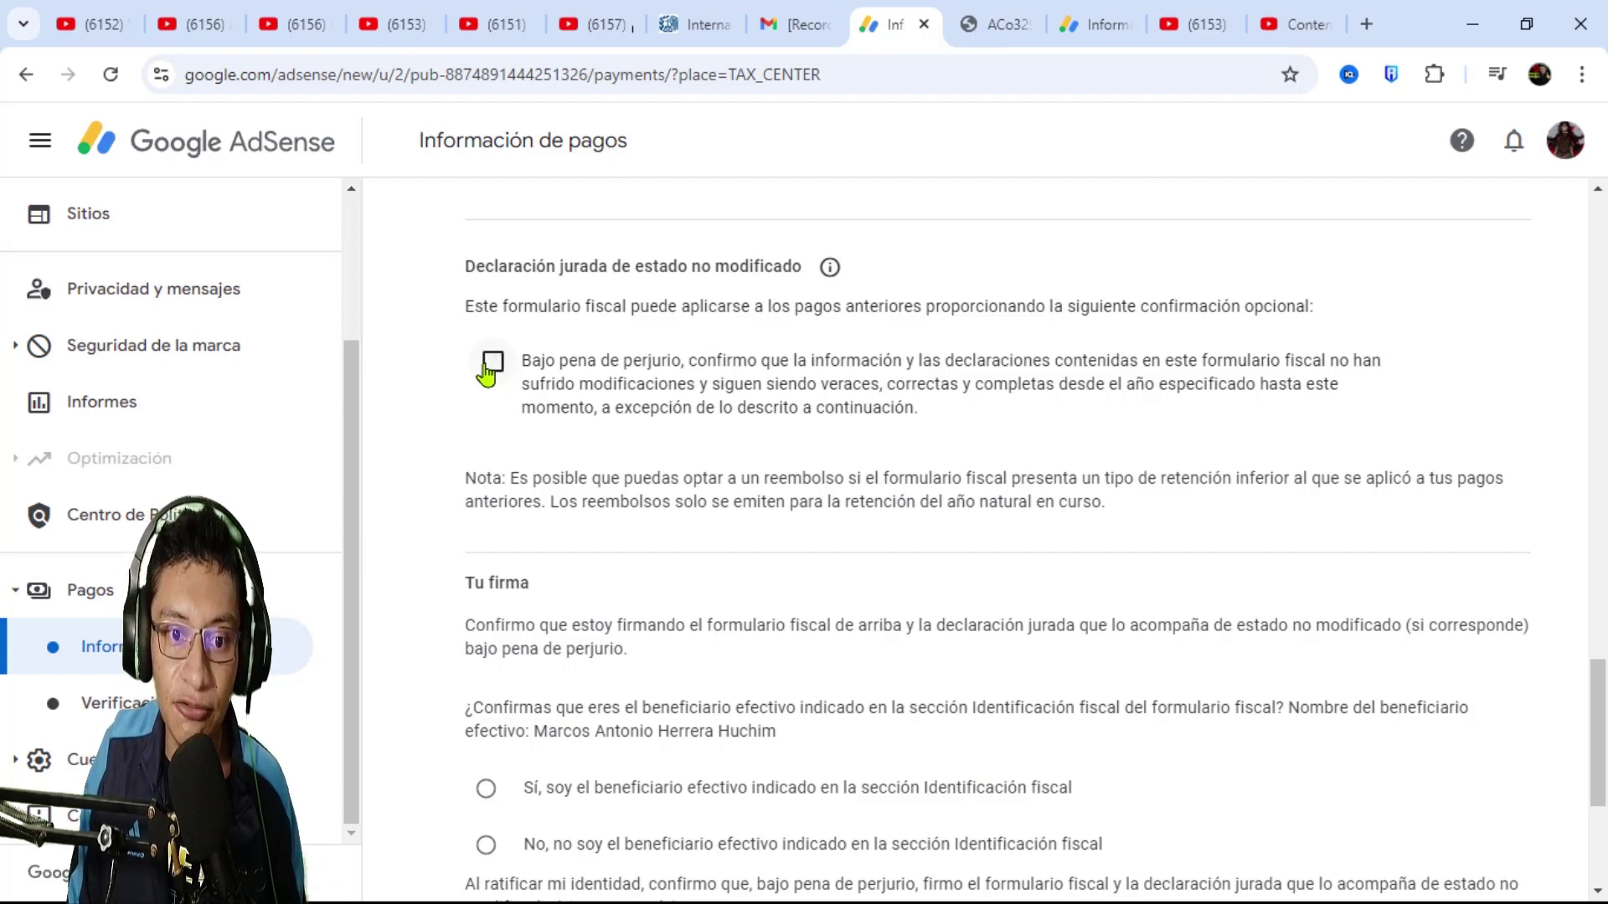
{"action": "left_click", "coordinate": [487, 367]}
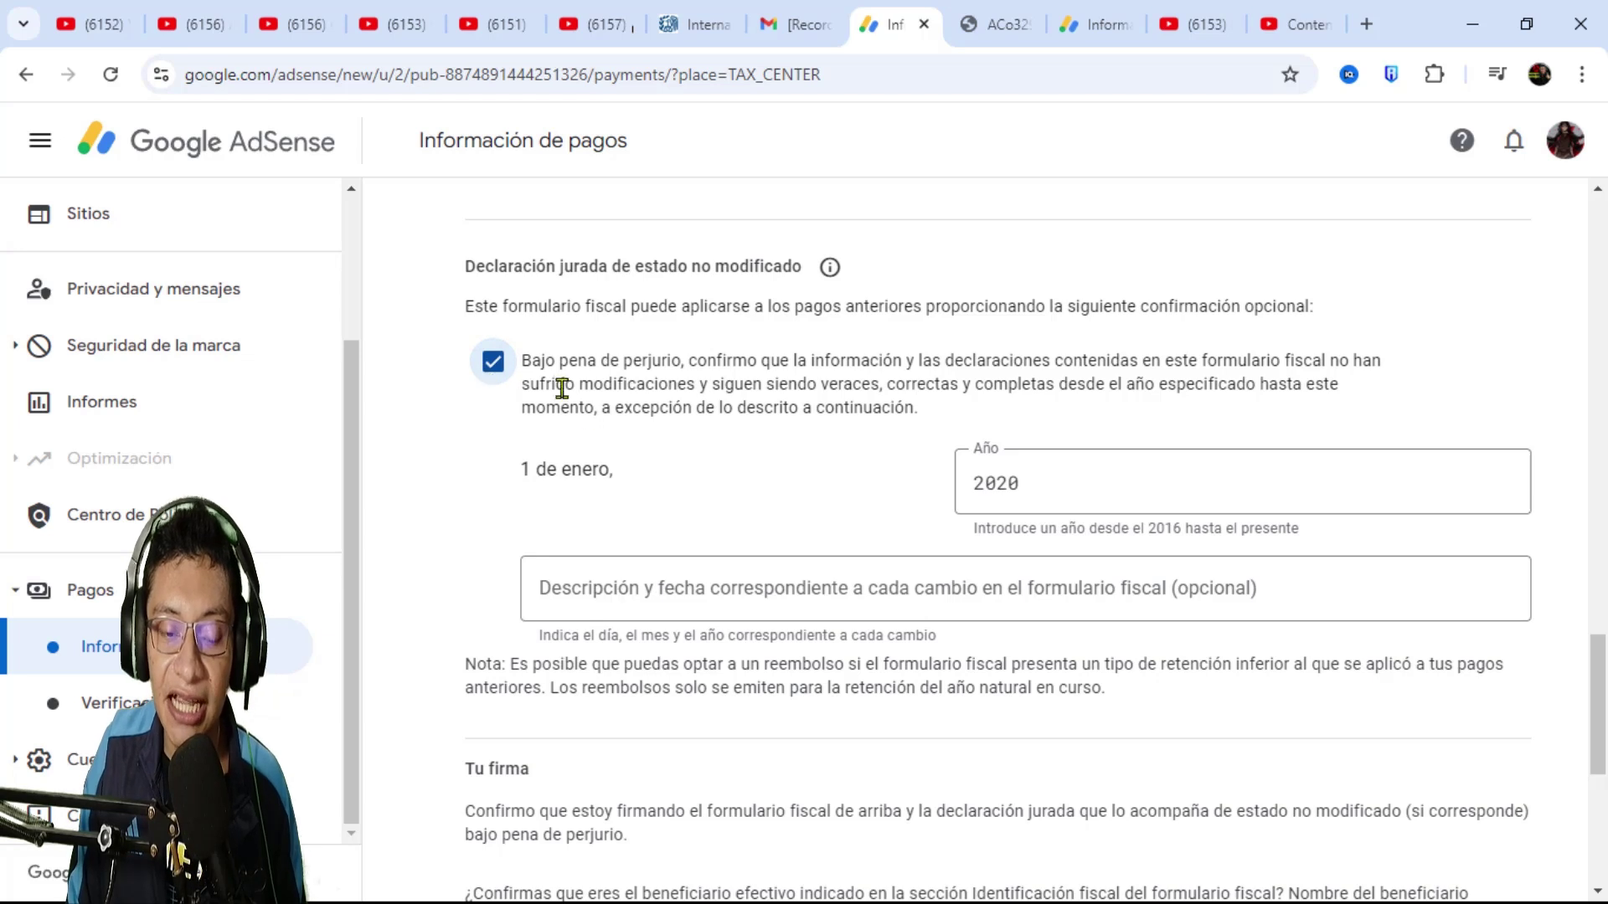
{"action": "left_click", "coordinate": [1050, 494]}
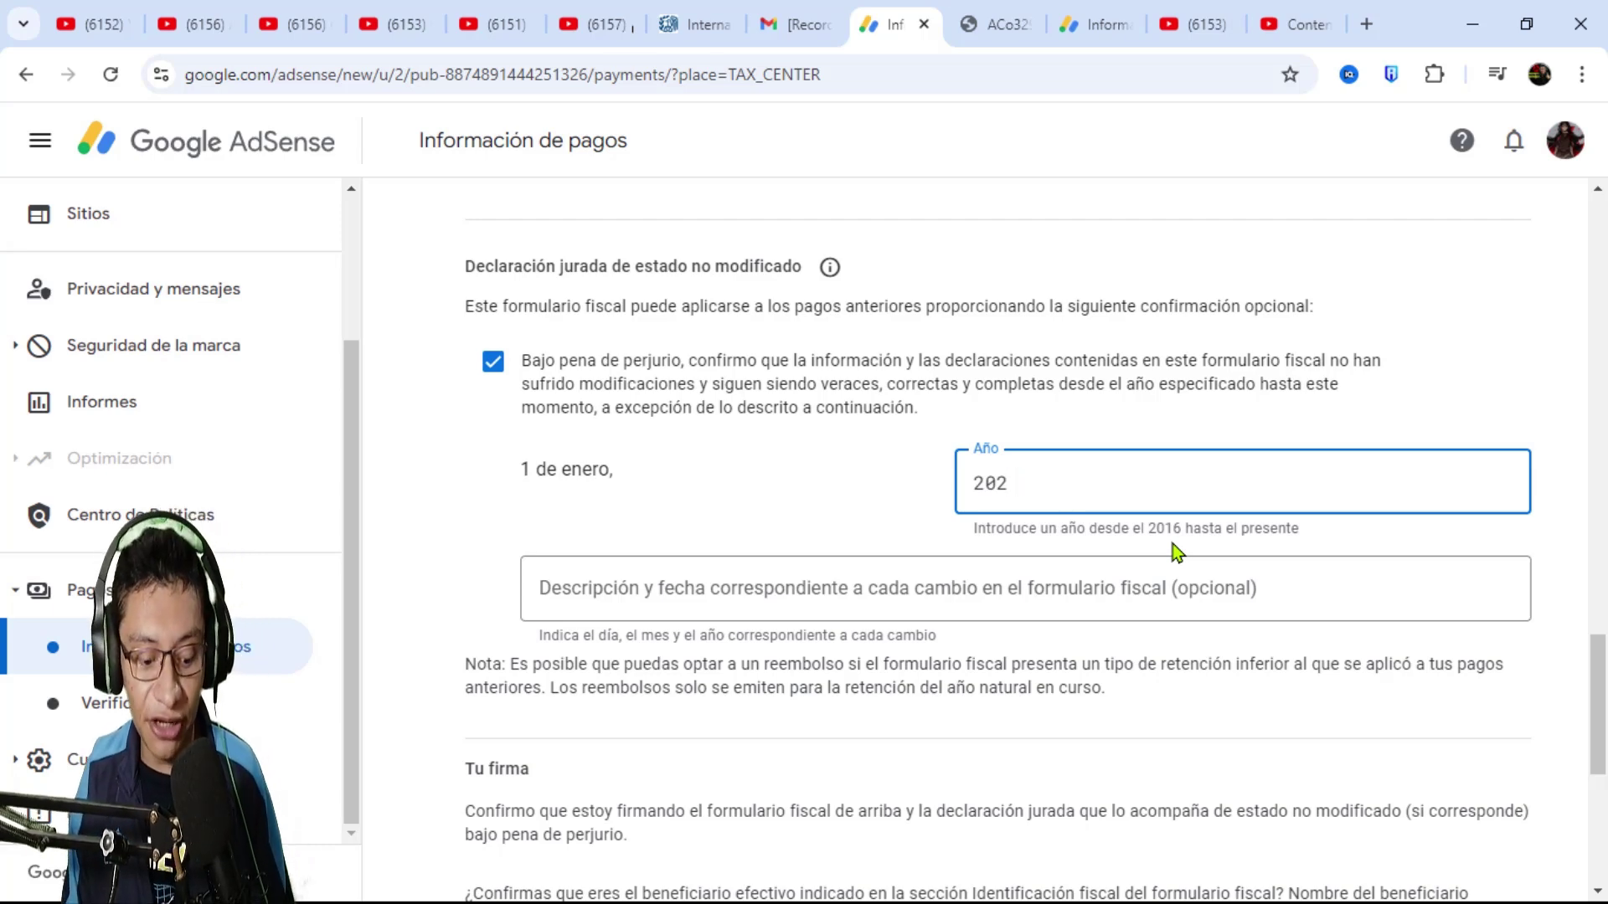
{"action": "type", "text": "4"}
{"action": "left_click", "coordinate": [1176, 577]}
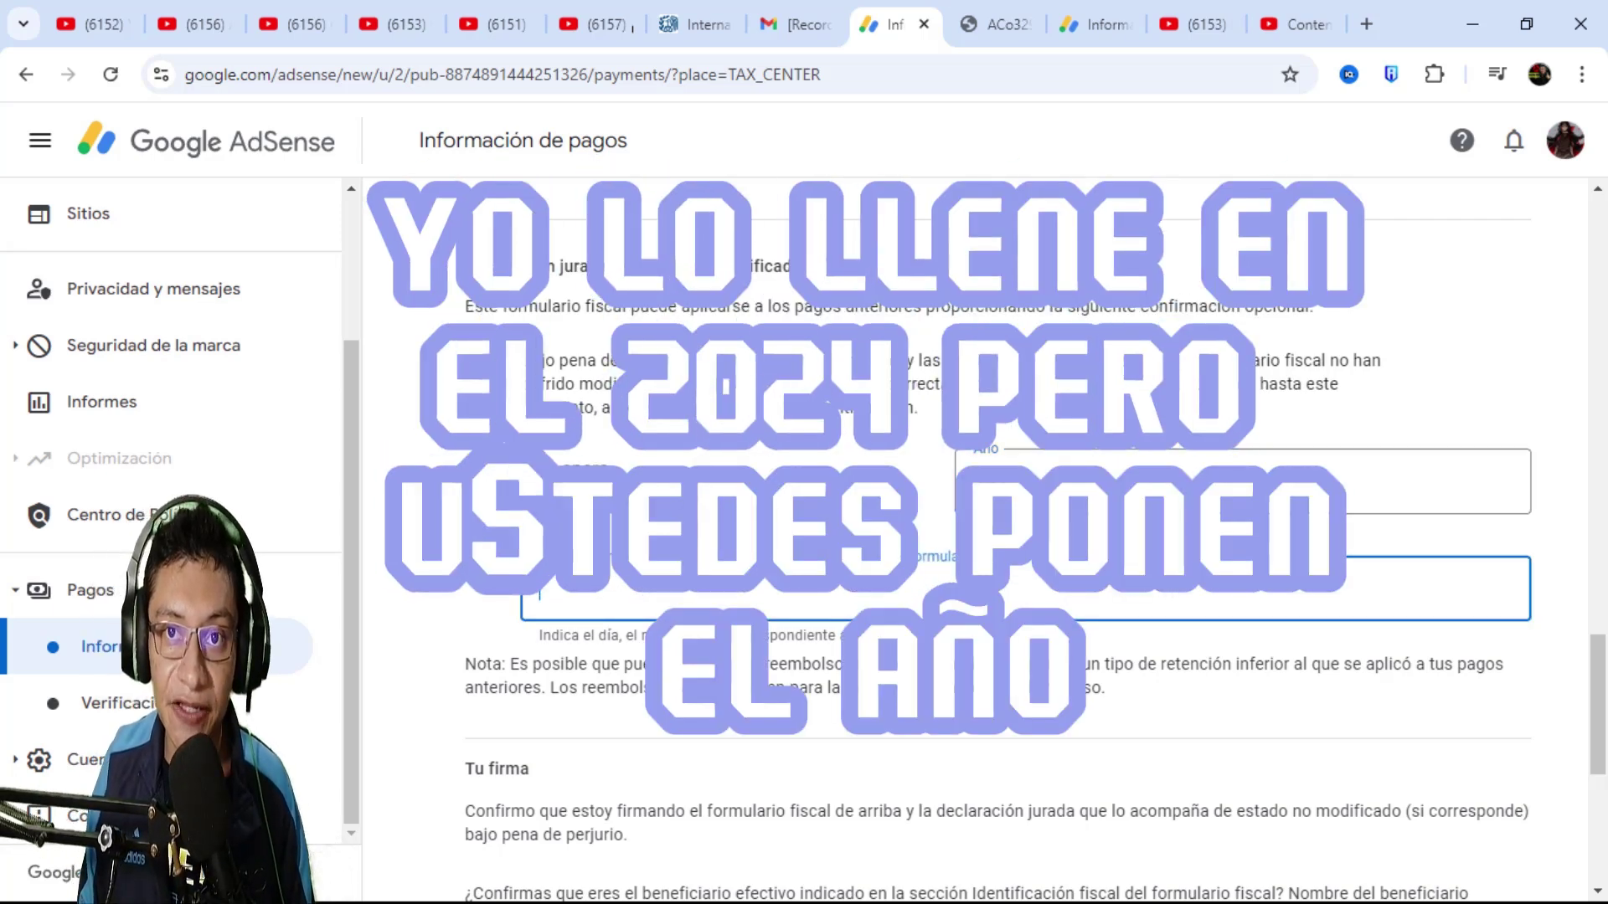
{"action": "left_click", "coordinate": [1075, 486]}
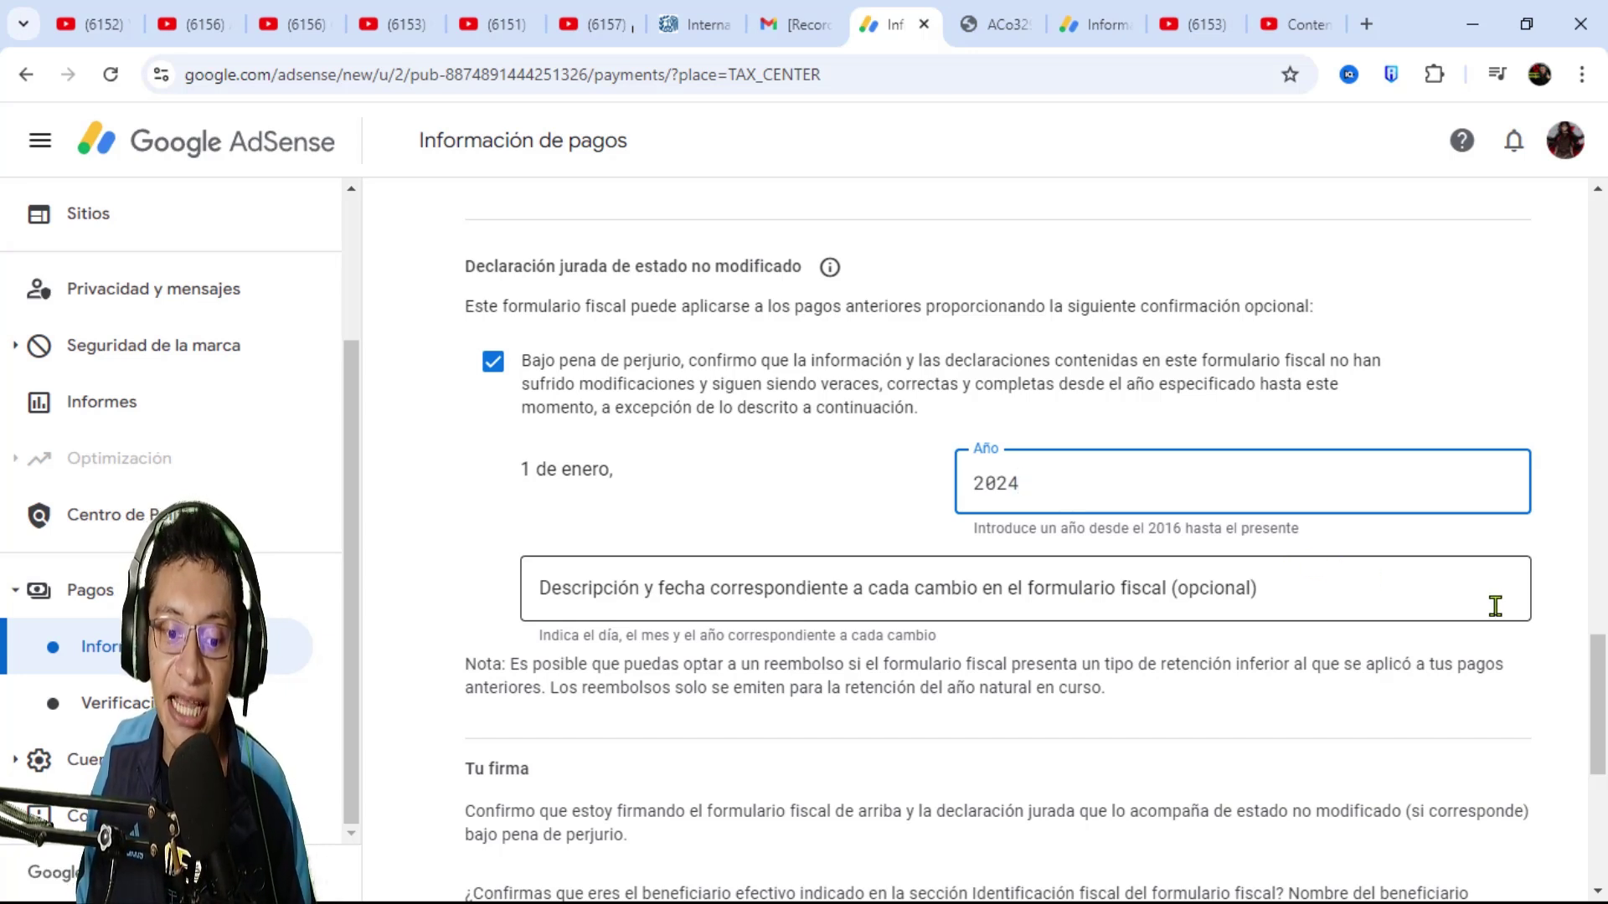
- Confirm being the beneficial owner named in the tax identification section and submit the tax form
{"action": "scroll", "coordinate": [1499, 620], "scroll_direction": "down", "scroll_amount": 6}
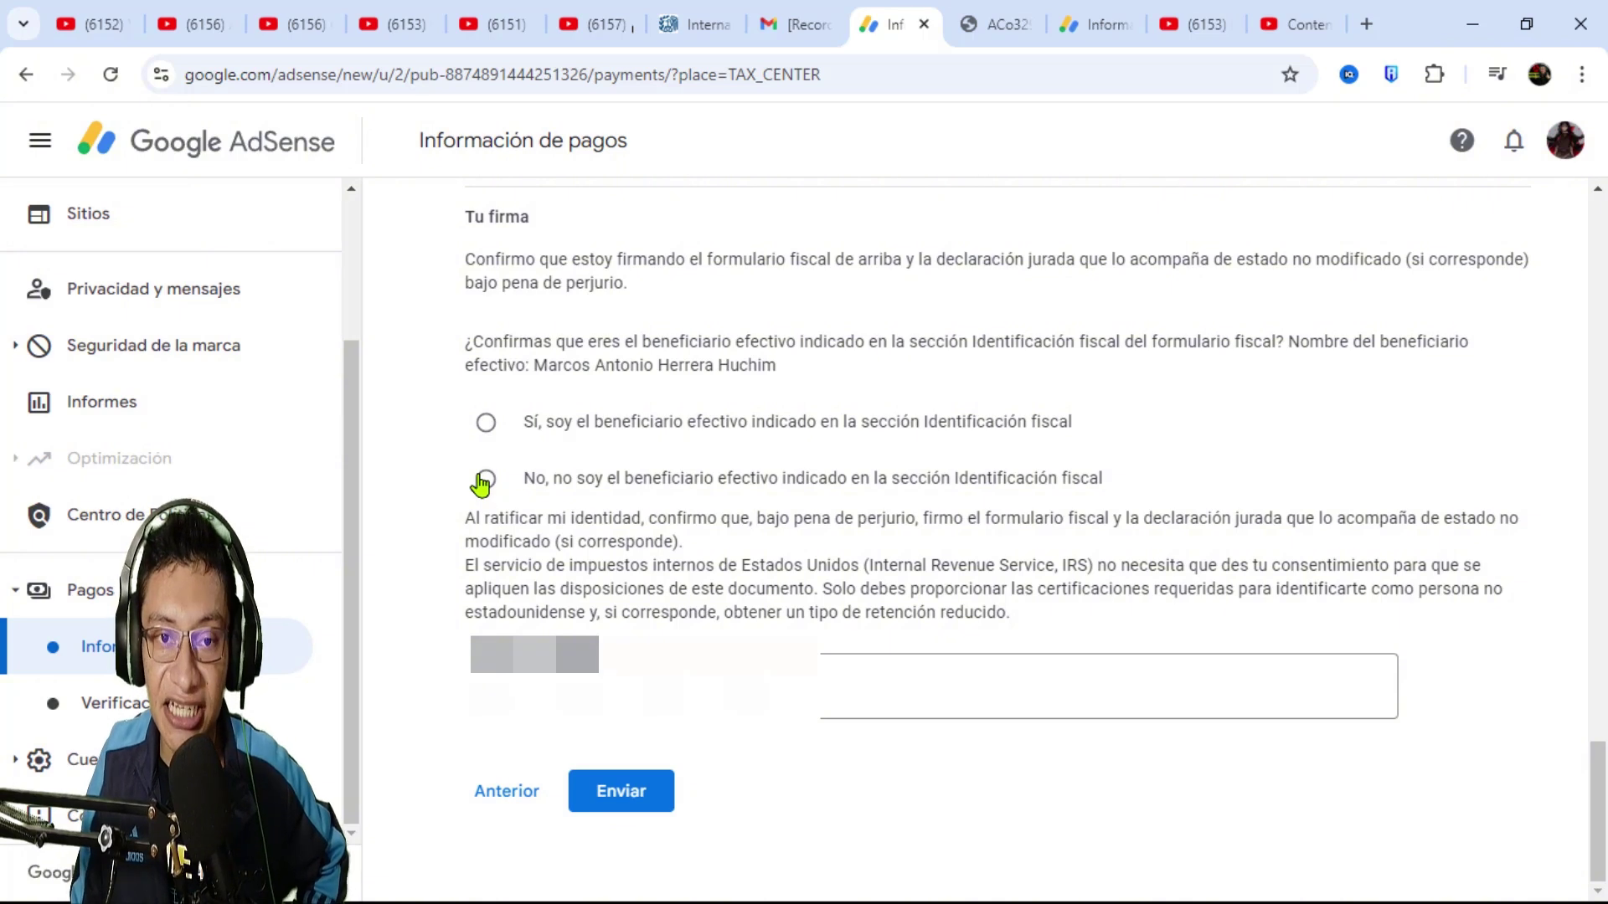
{"action": "left_click", "coordinate": [487, 424]}
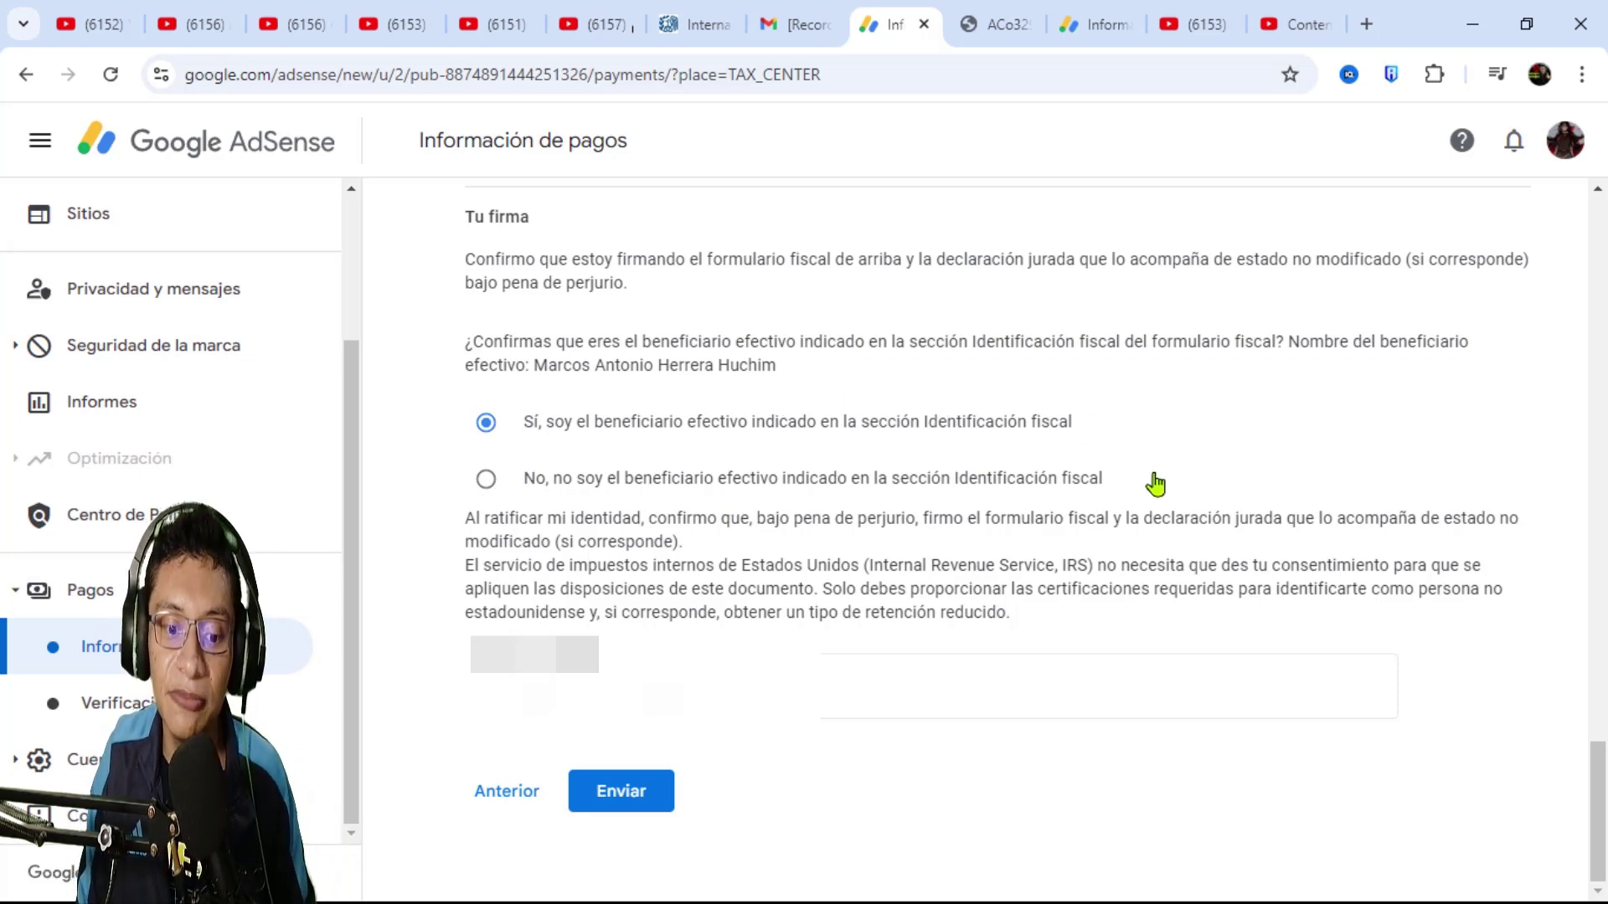
{"action": "left_click", "coordinate": [647, 790]}
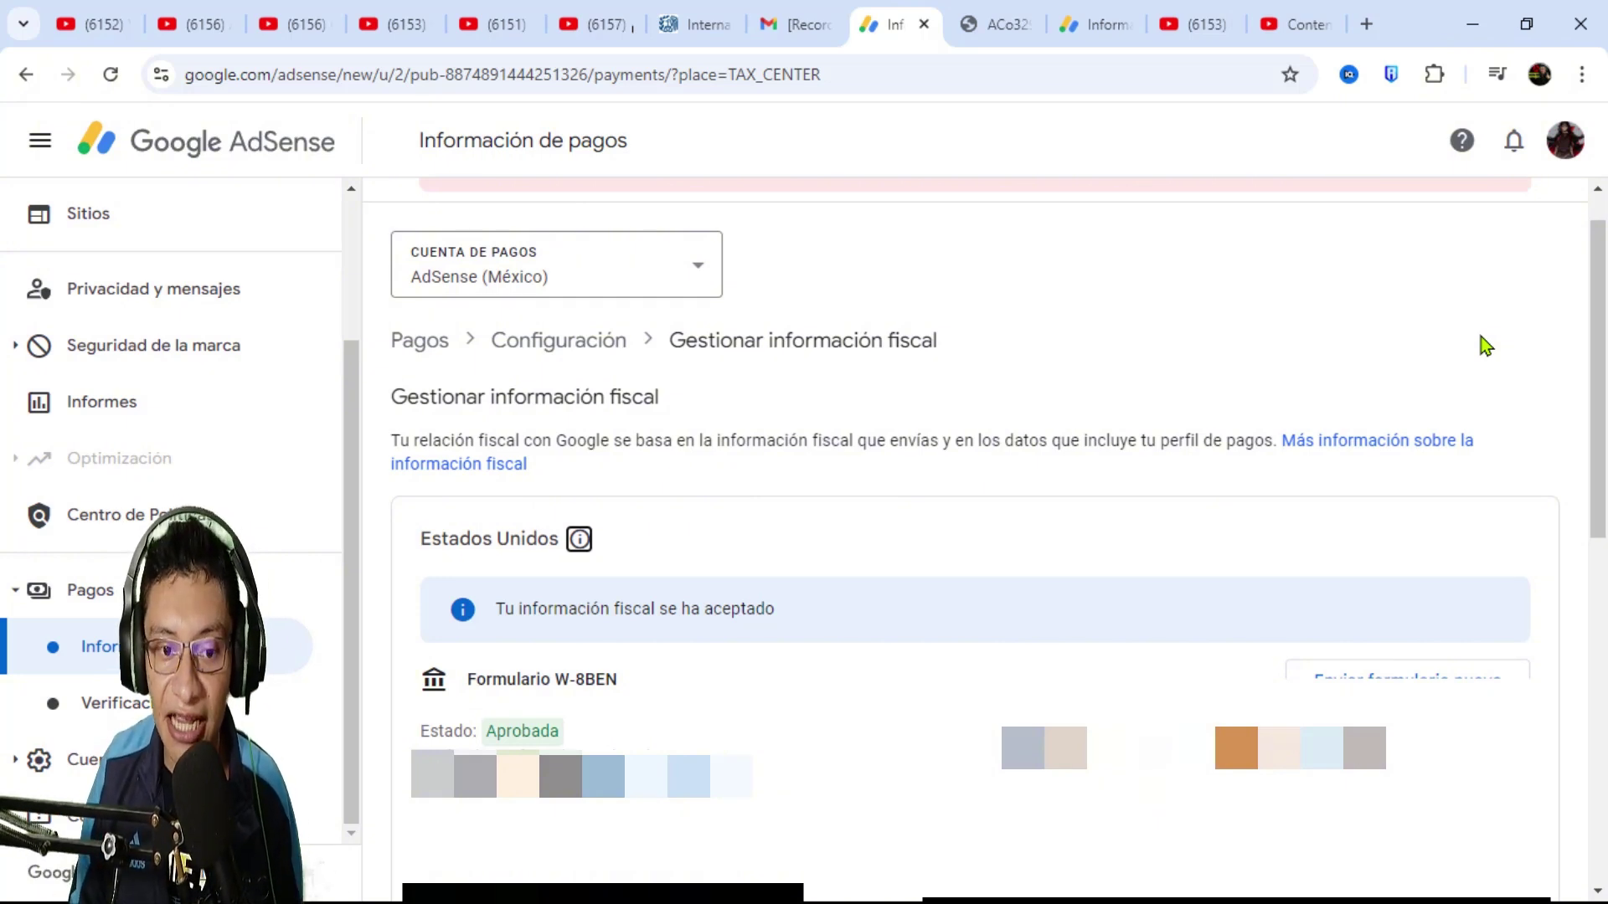
- Review the submitted W-8BEN's status, expiry date and claimed withholding rates under Estados Unidos
{"action": "scroll", "coordinate": [1485, 346], "scroll_direction": "down", "scroll_amount": 3}
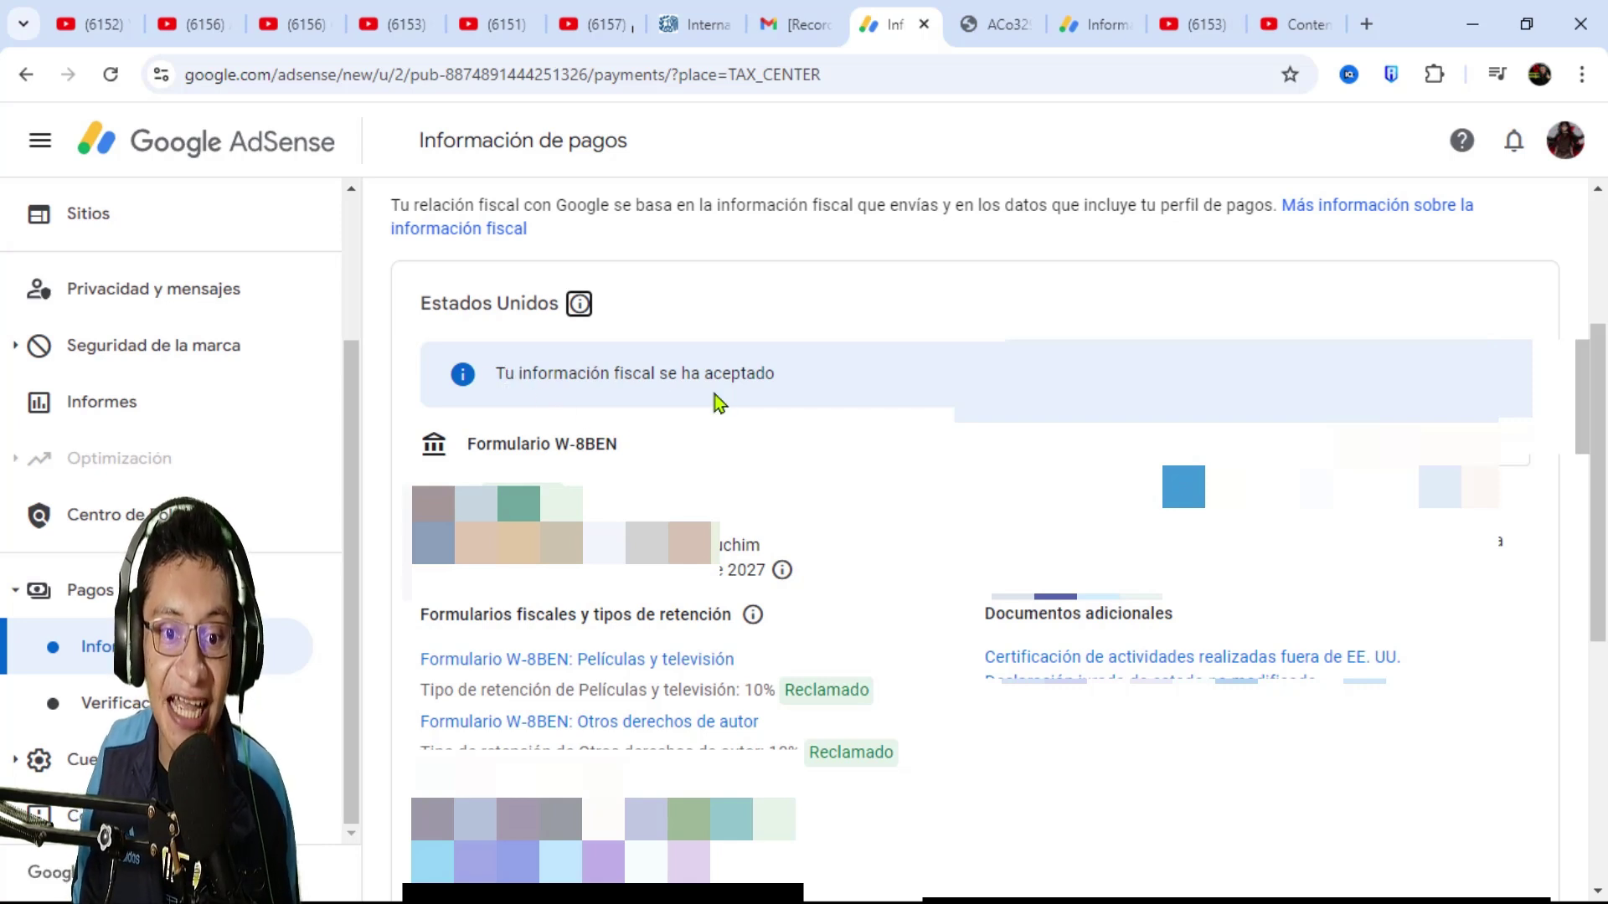
{"action": "left_click_drag", "start_coordinate": [765, 571], "coordinate": [586, 576]}
{"action": "left_click", "coordinate": [574, 611]}
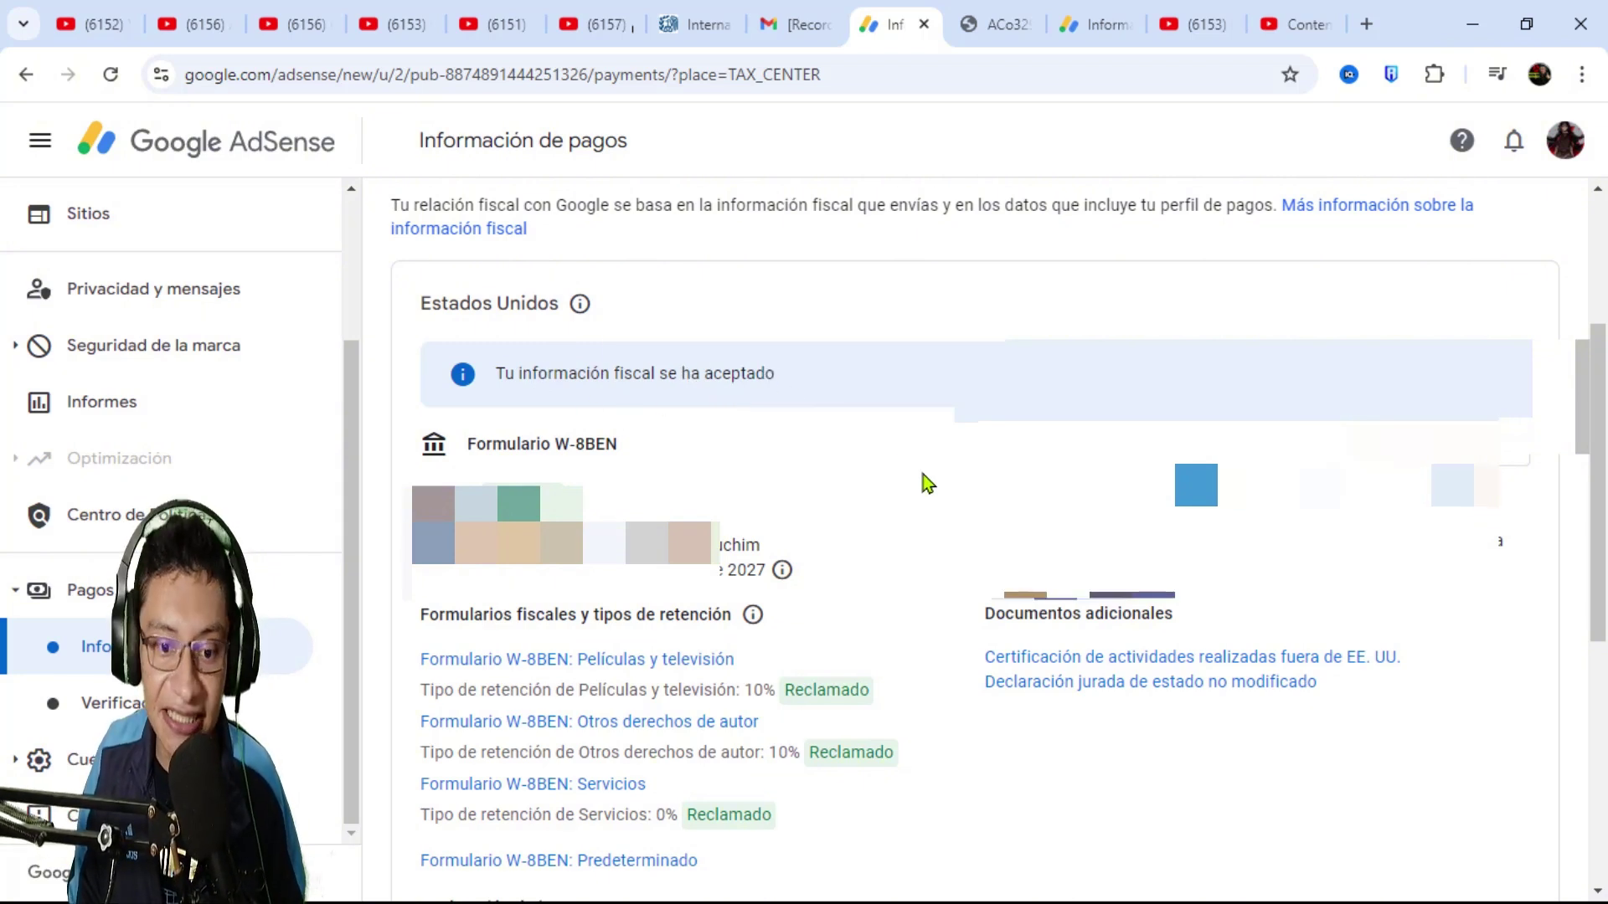
{"action": "scroll", "coordinate": [898, 519], "scroll_direction": "down", "scroll_amount": 1}
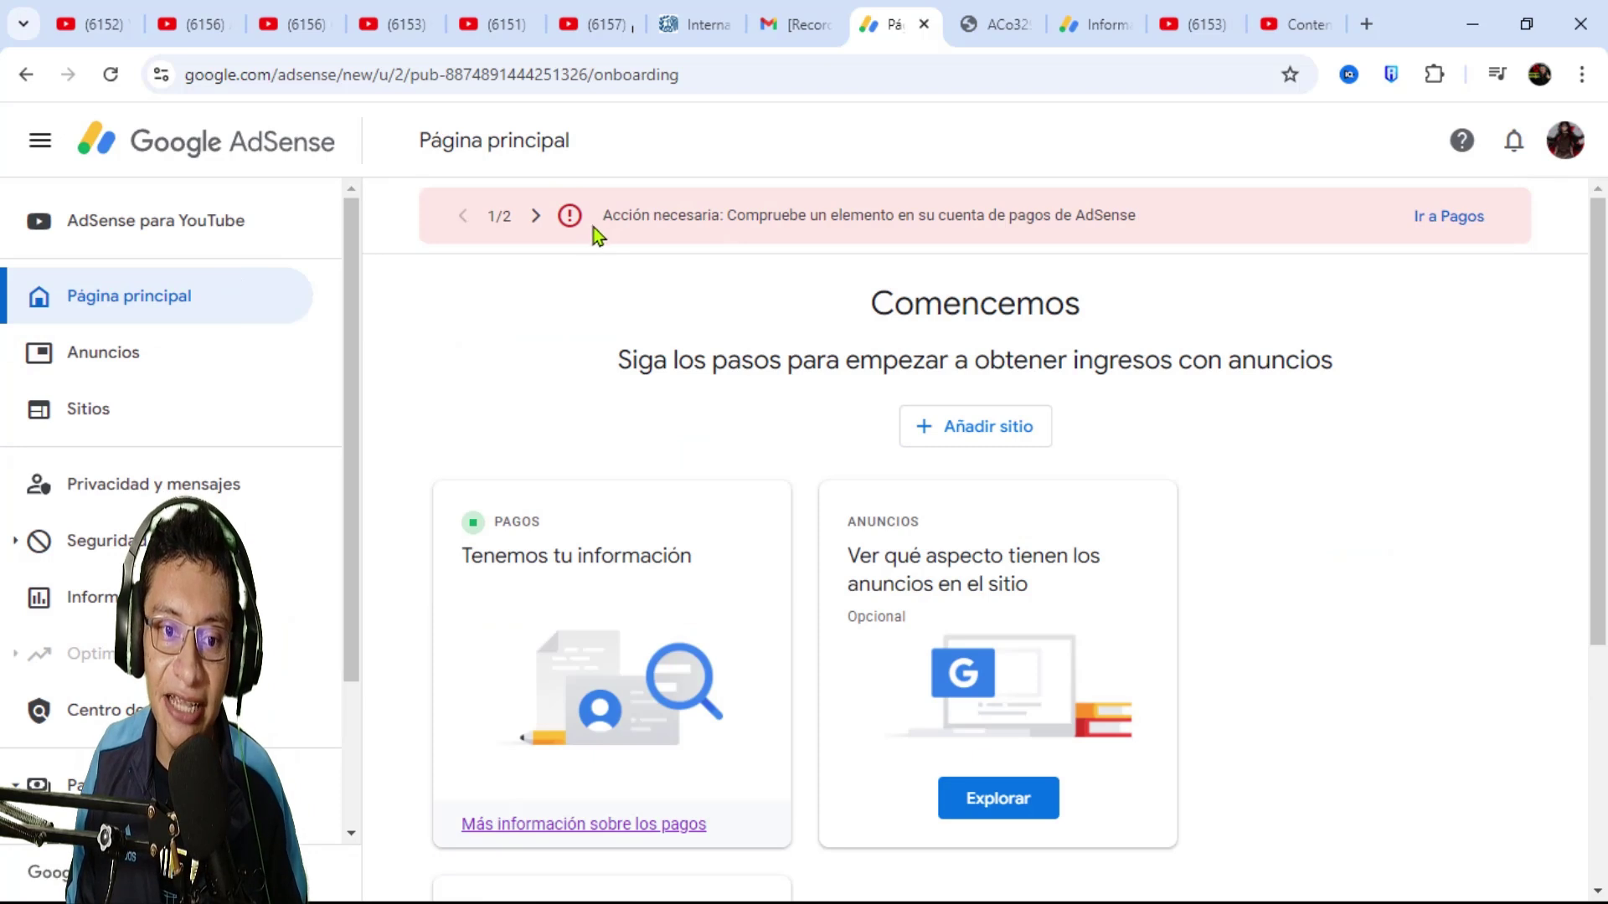
- Read the action-required notice about the payments account on the AdSense home page
{"action": "left_click_drag", "start_coordinate": [601, 217], "coordinate": [1141, 215]}
{"action": "left_click", "coordinate": [1144, 220]}
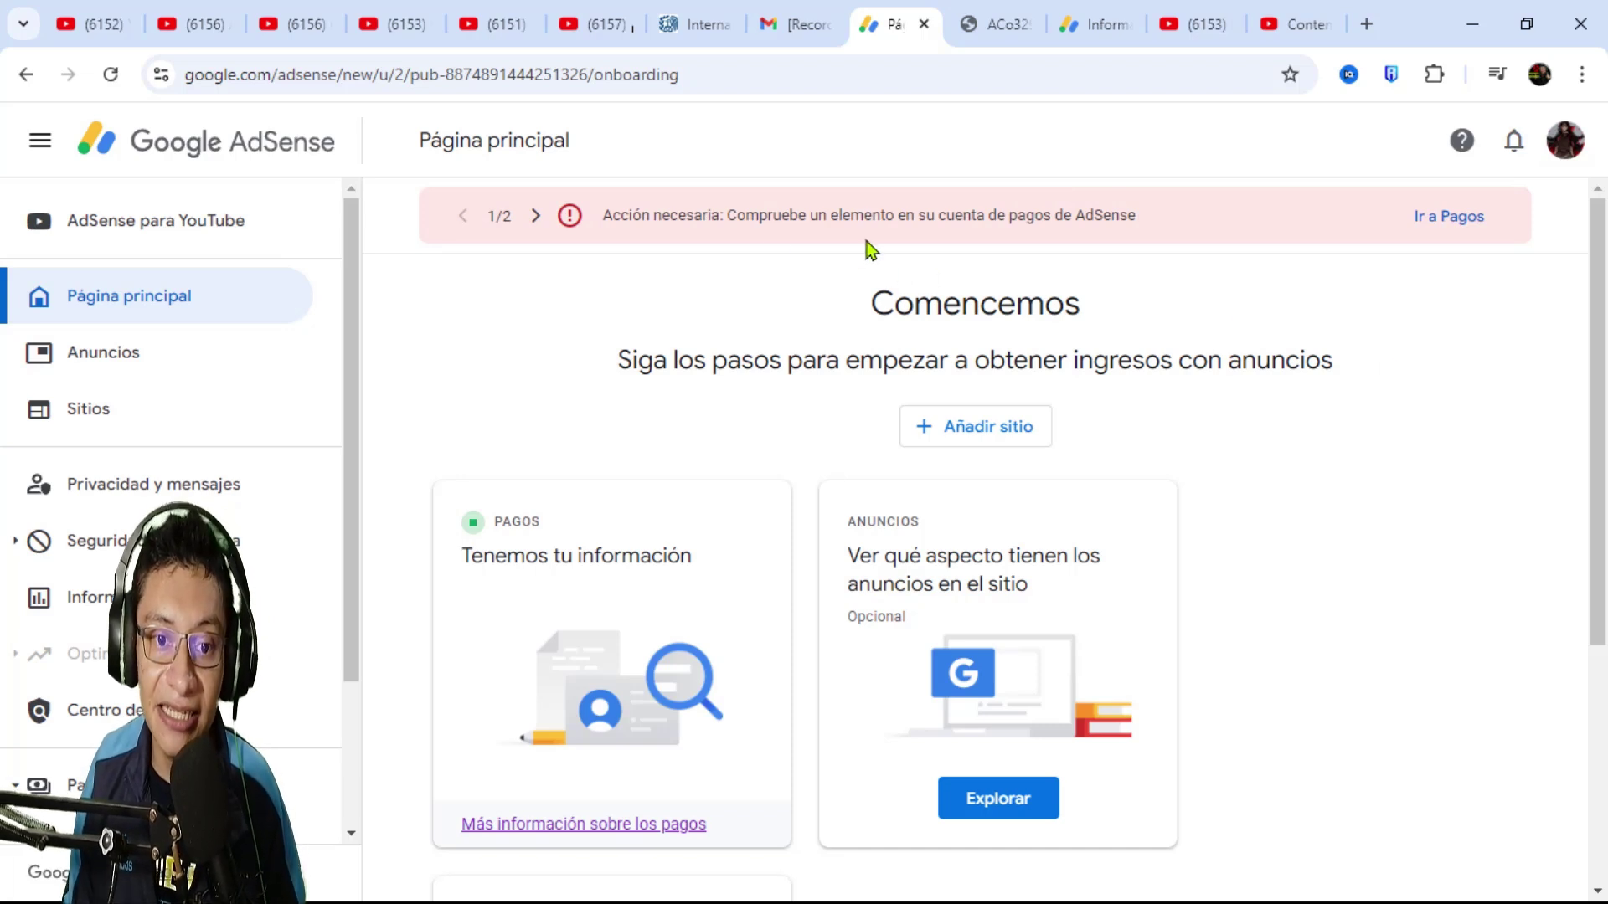
{"action": "left_click_drag", "start_coordinate": [601, 215], "coordinate": [1153, 214]}
{"action": "left_click", "coordinate": [1231, 273]}
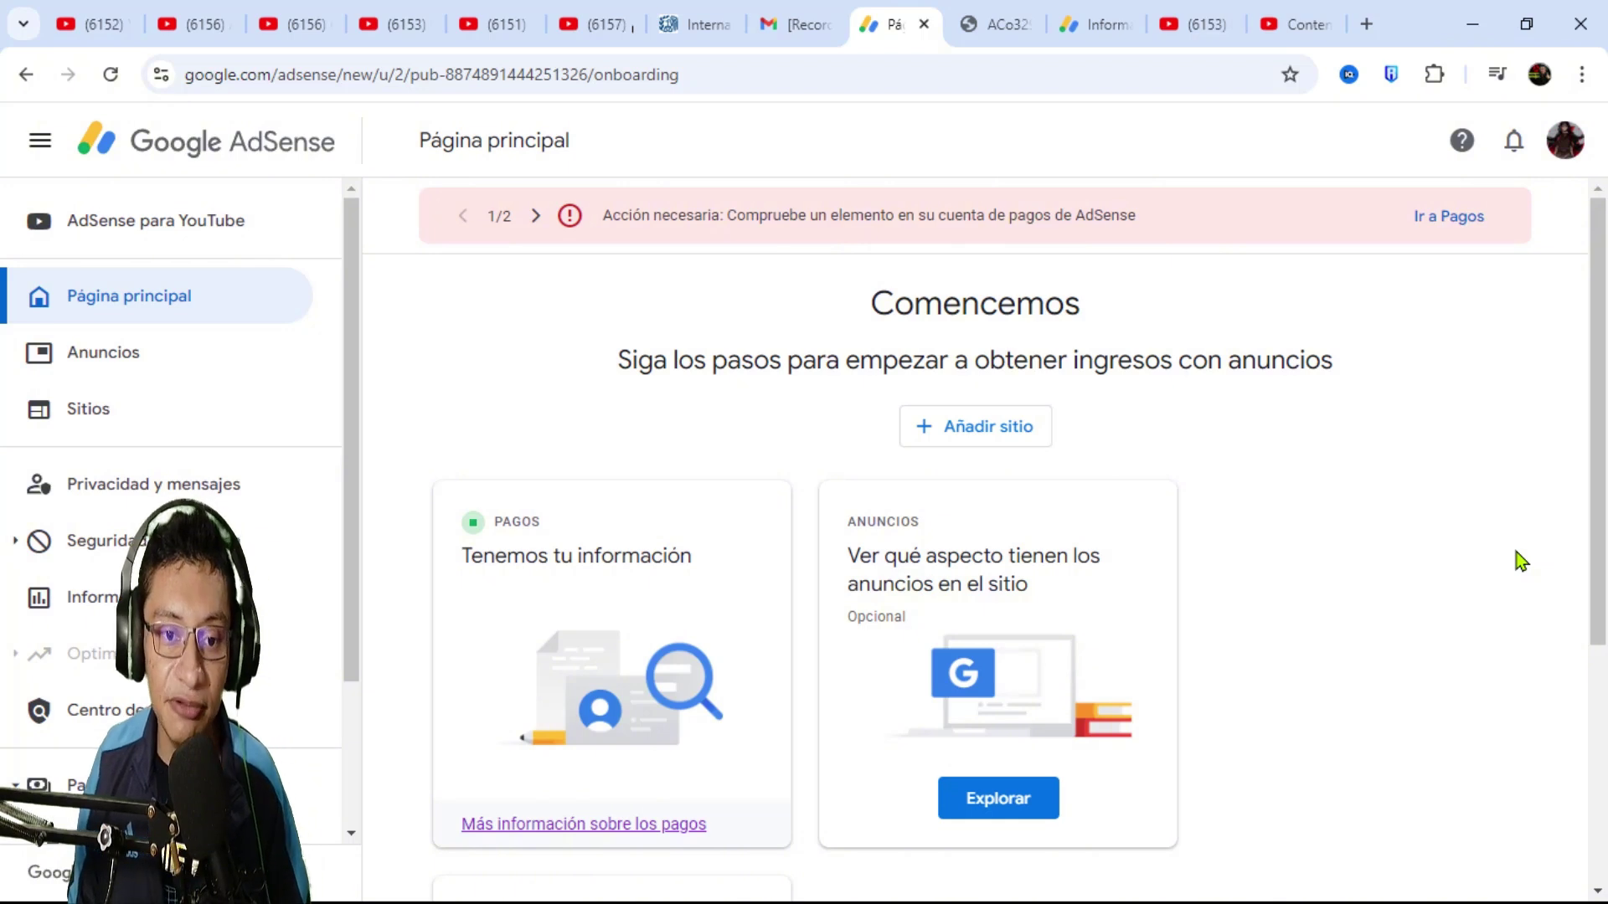
{"action": "scroll", "coordinate": [57, 460], "scroll_direction": "down", "scroll_amount": 2}
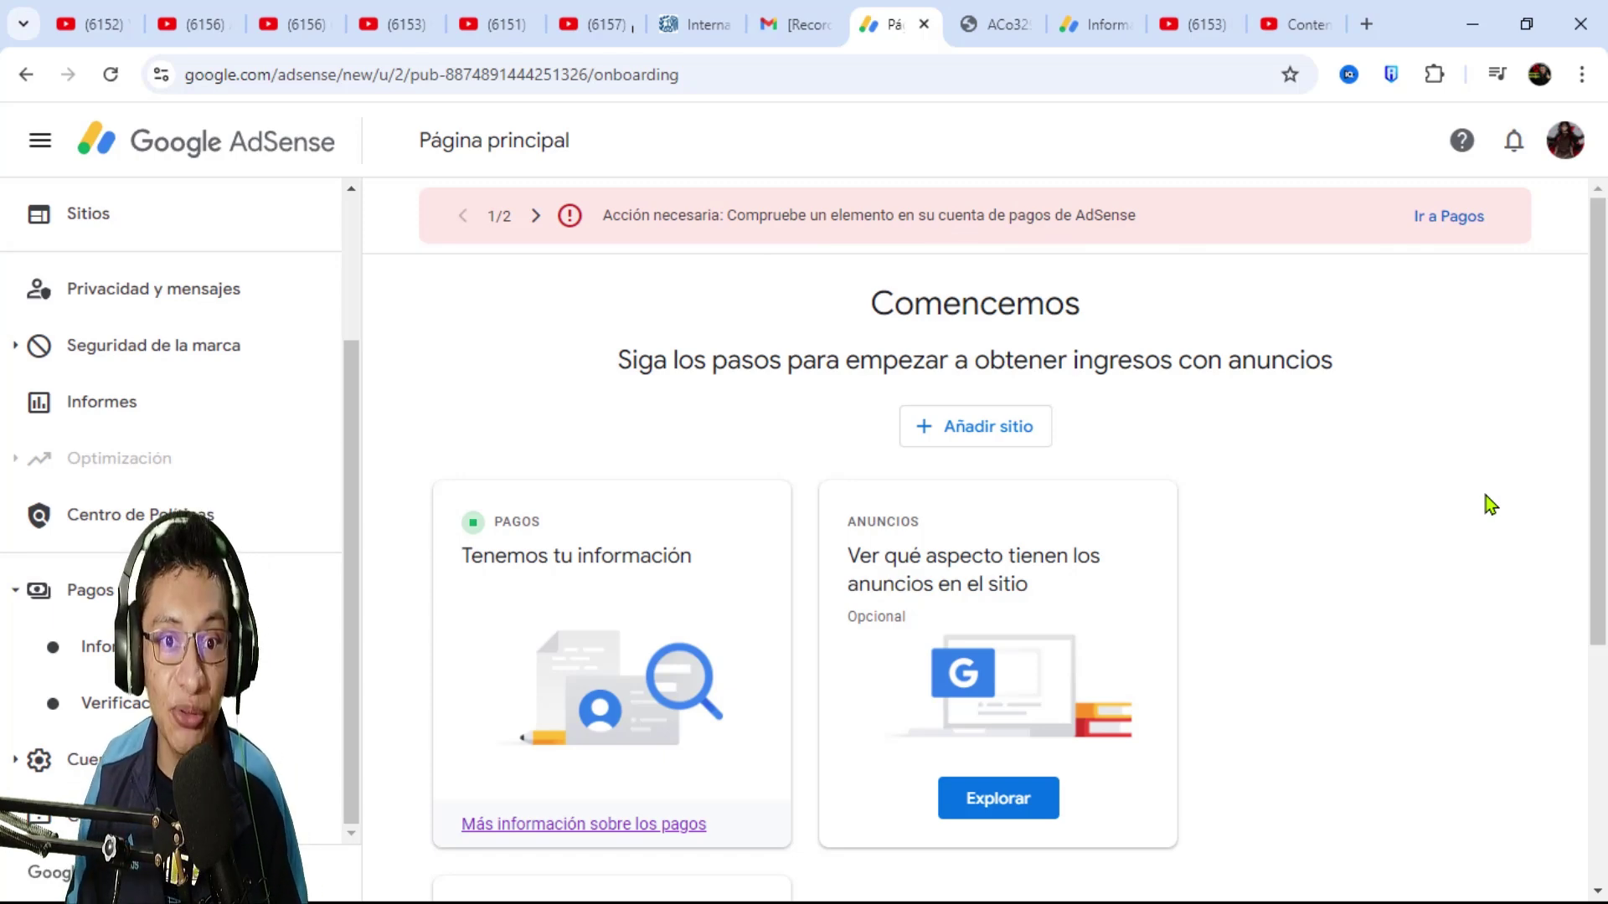
- Switch to Gmail and reread the notice about the US tax form's expiry and the default tax rate for expired forms
{"action": "left_click", "coordinate": [787, 8]}
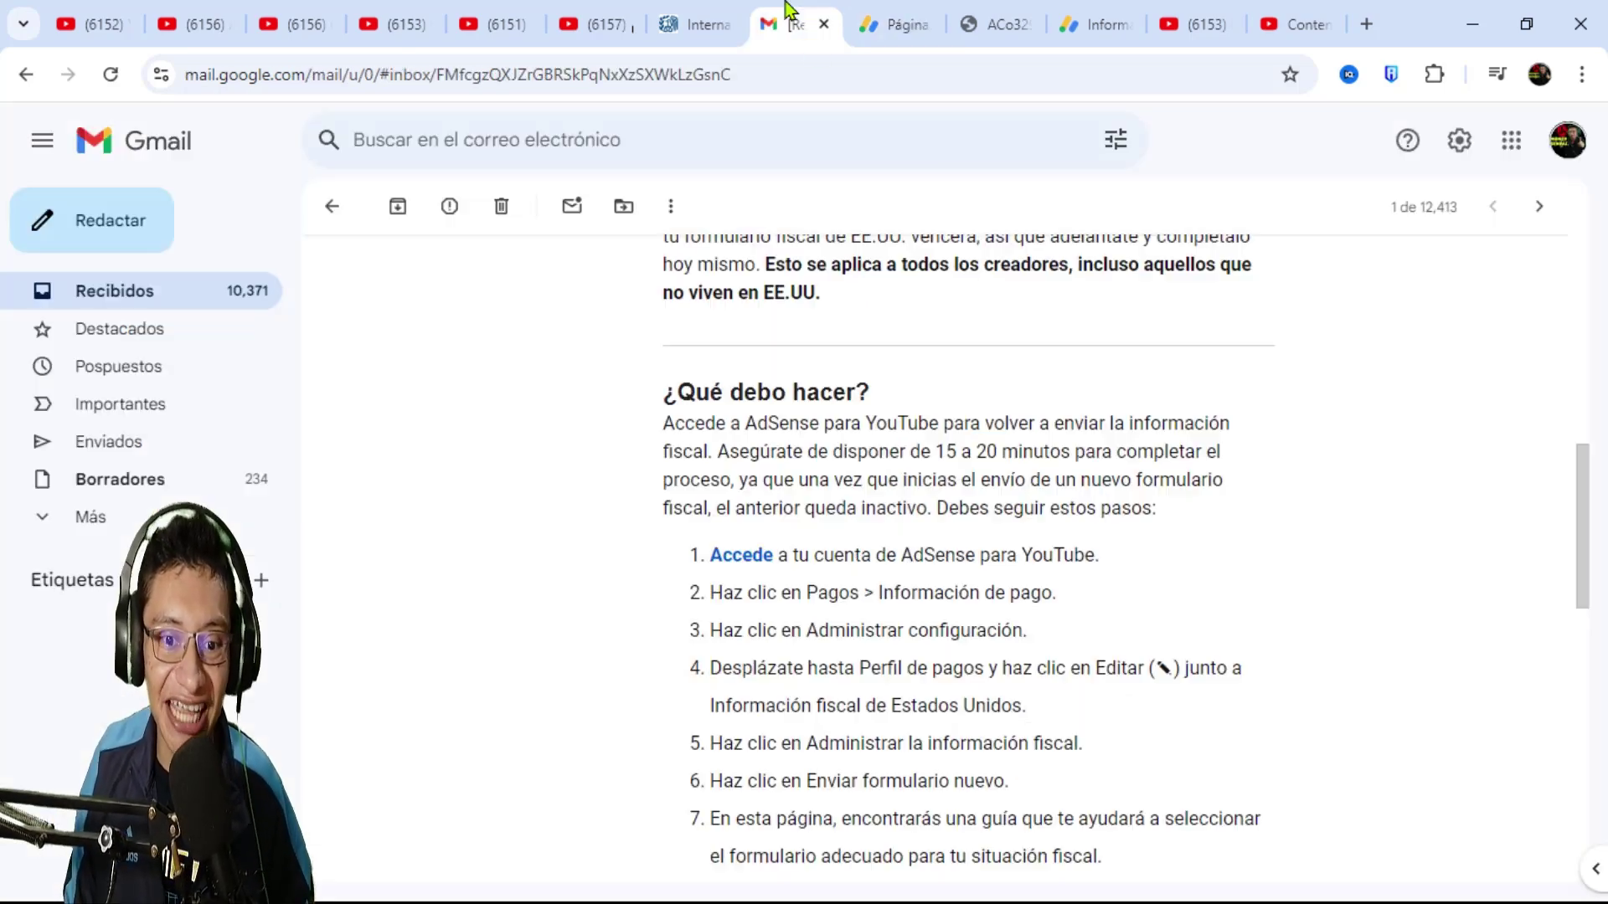
{"action": "scroll", "coordinate": [1134, 503], "scroll_direction": "up", "scroll_amount": 4}
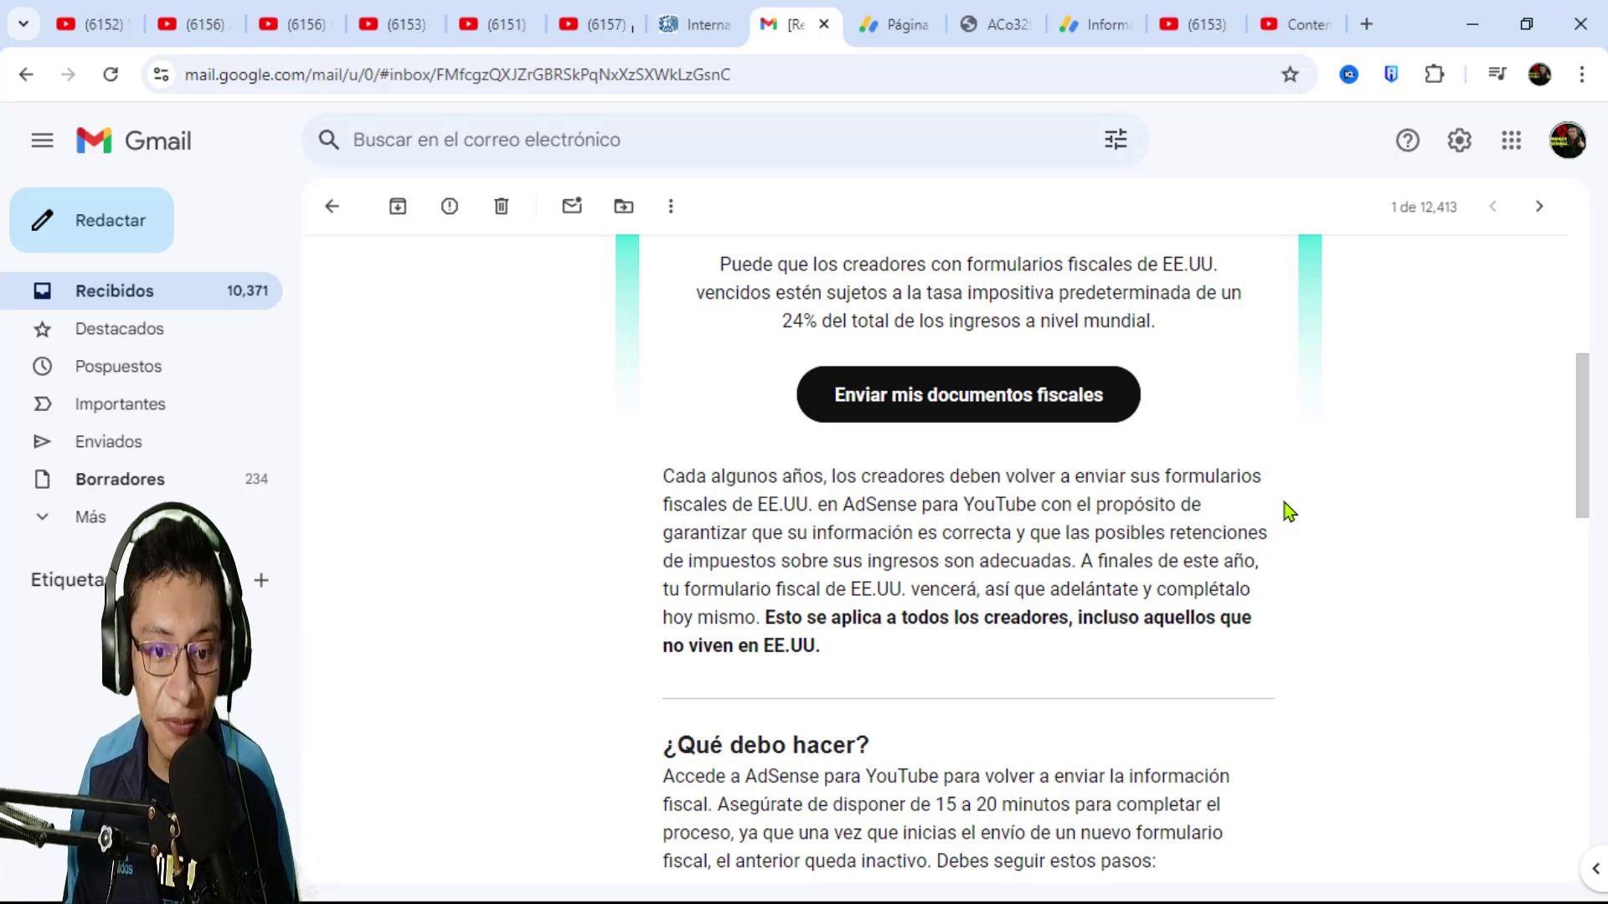
{"action": "scroll", "coordinate": [1290, 511], "scroll_direction": "up", "scroll_amount": 1}
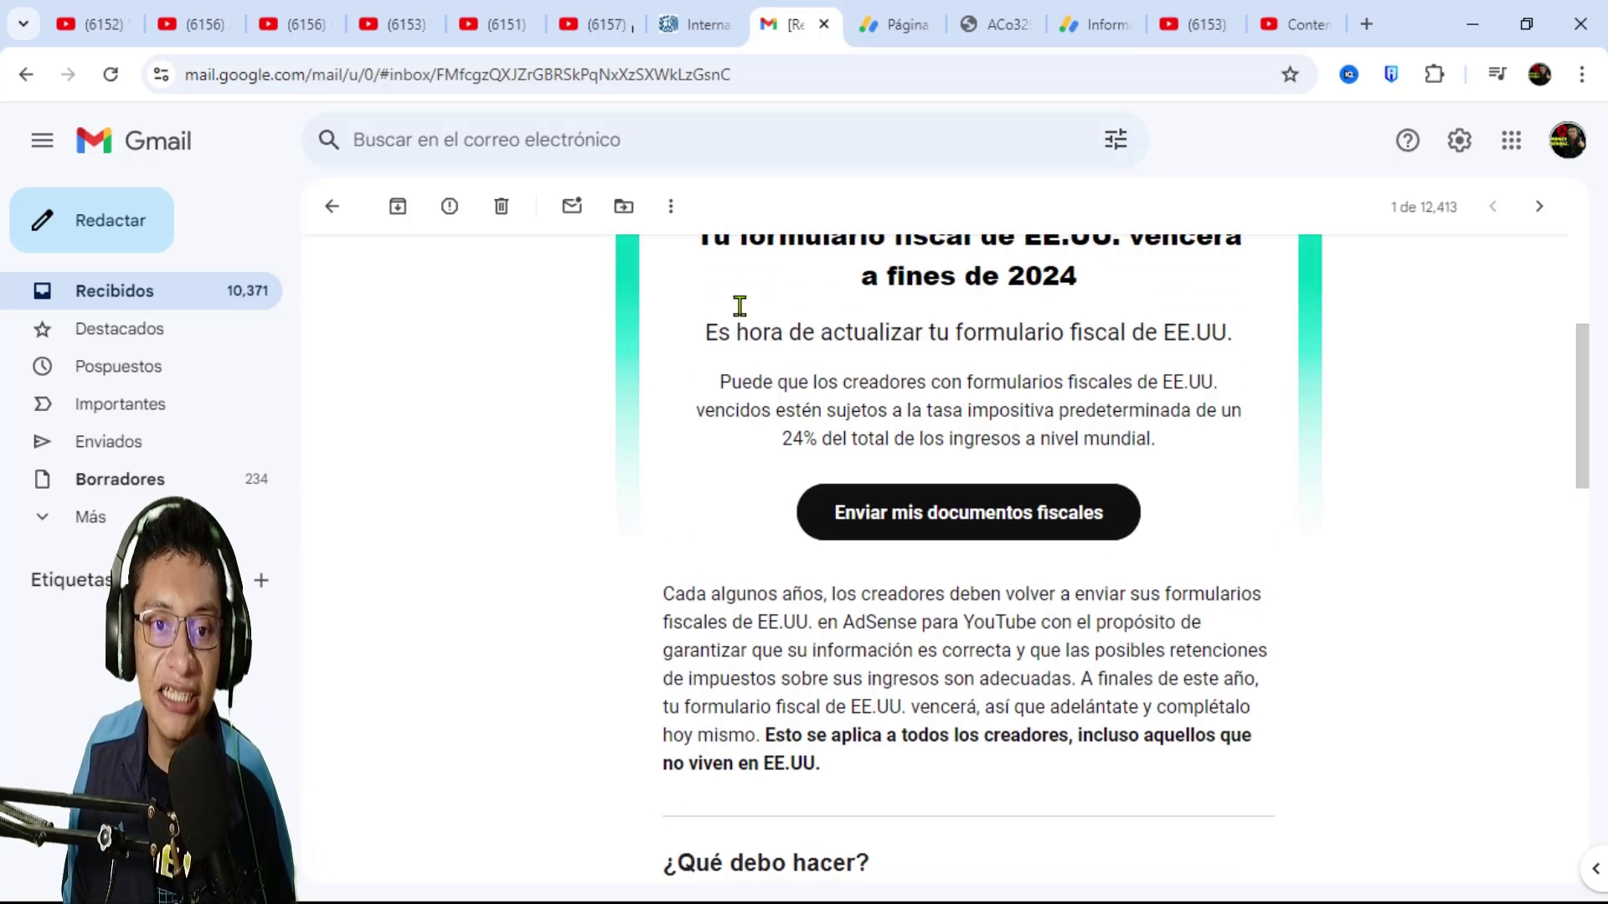
- Look over the IRS Spanish home page and minimize the browser window
{"action": "left_click", "coordinate": [687, 8]}
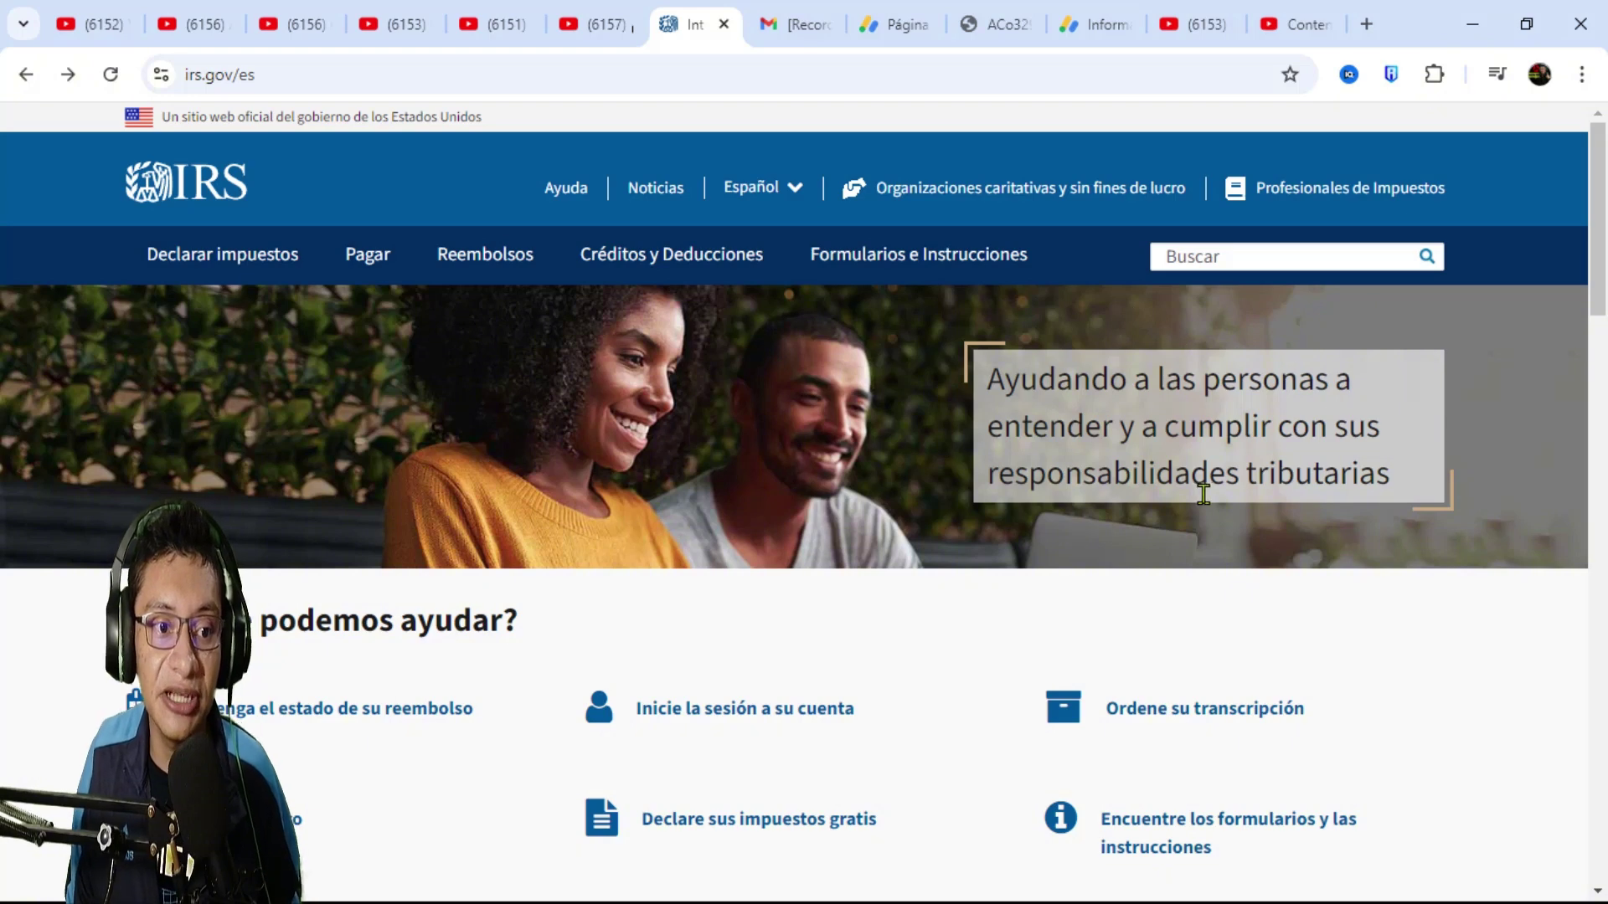
{"action": "mouse_move", "coordinate": [369, 254]}
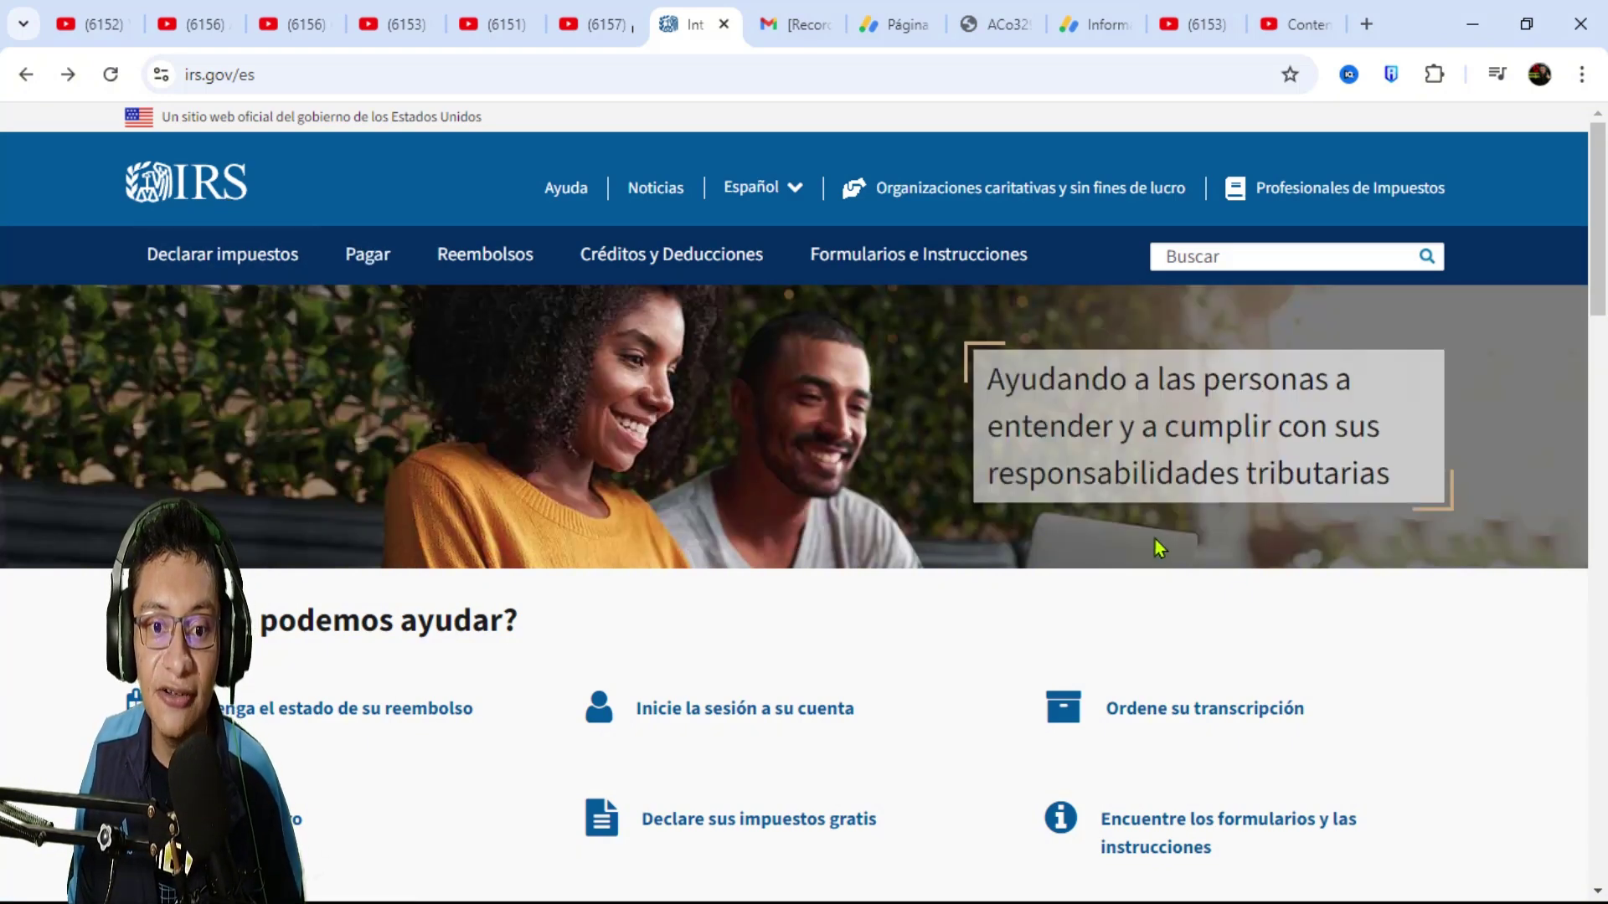
{"action": "mouse_move", "coordinate": [956, 277]}
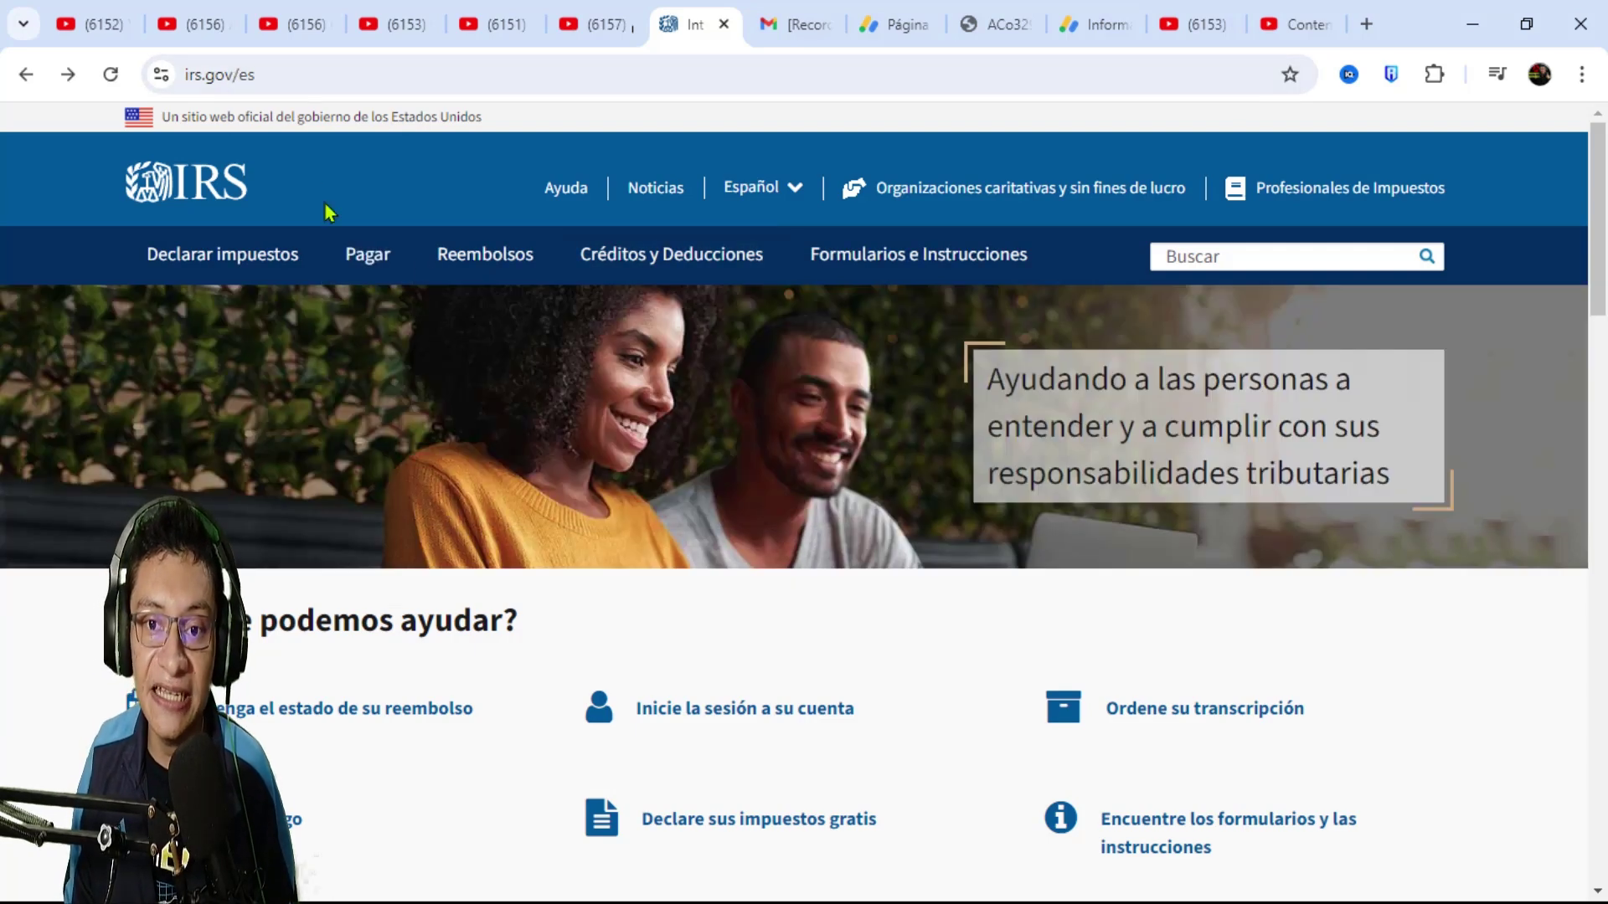
{"action": "left_click", "coordinate": [1479, 12]}
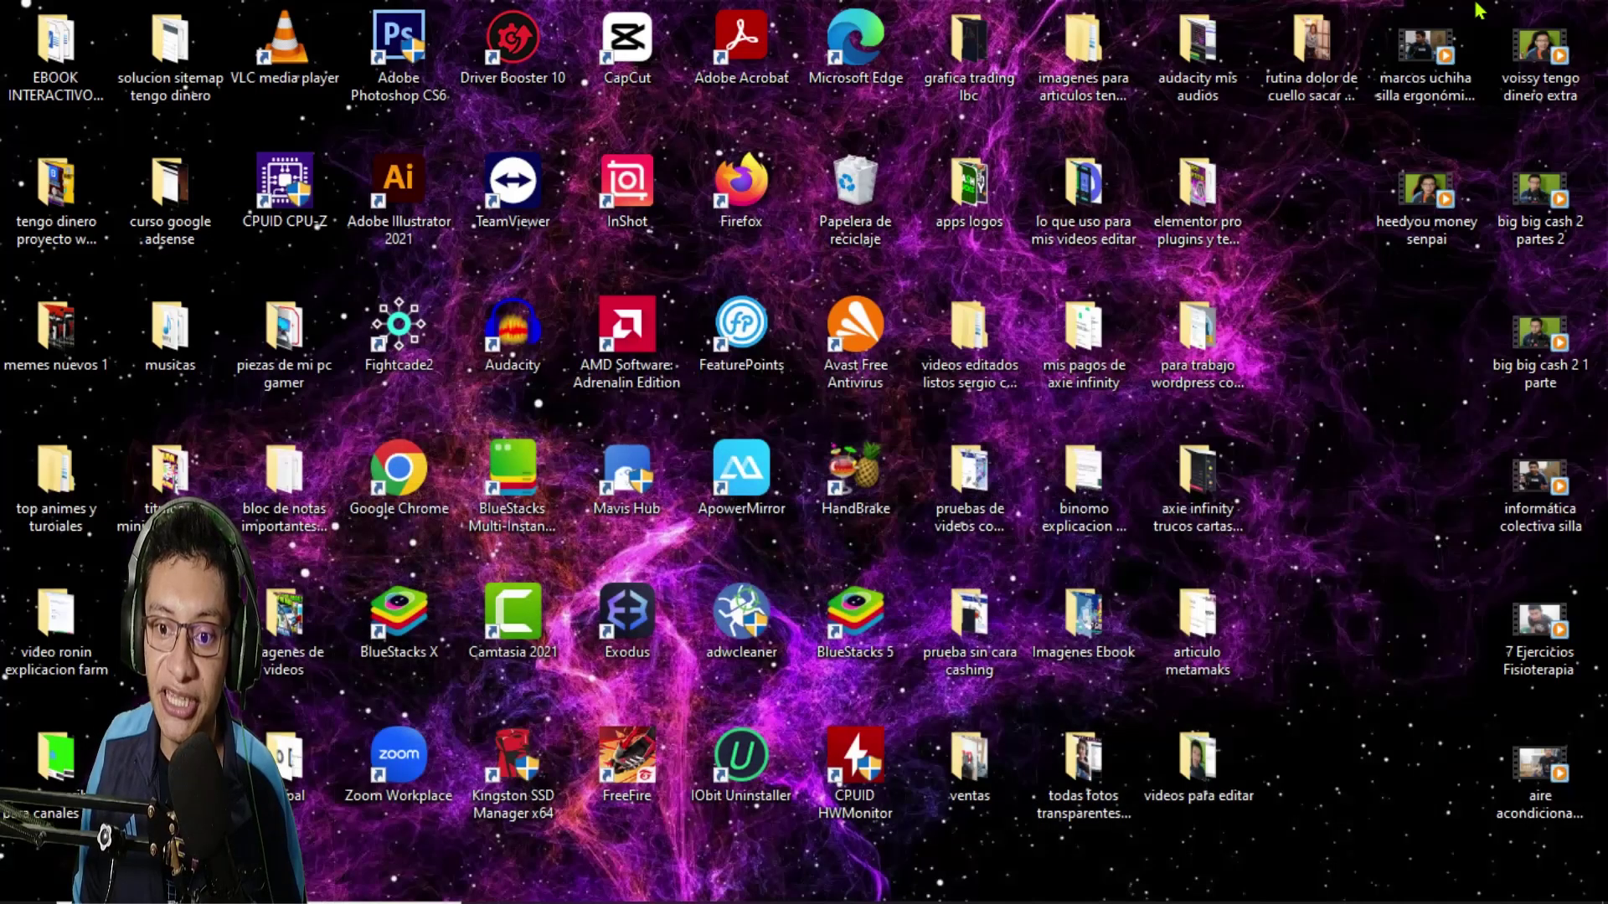